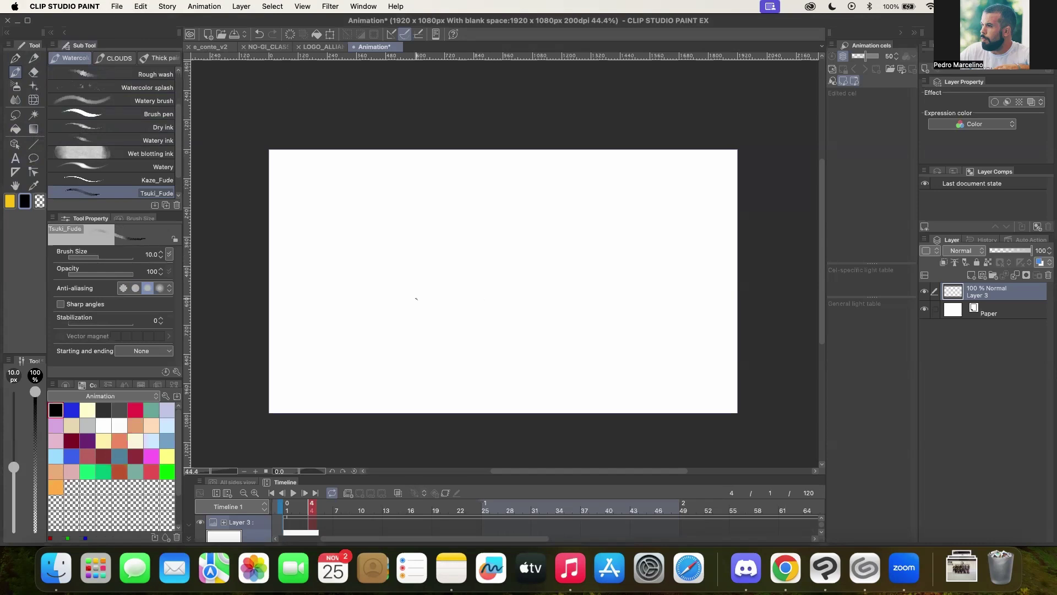
{"action": "scroll", "coordinate": [417, 299], "scroll_direction": "down", "scroll_amount": 2}
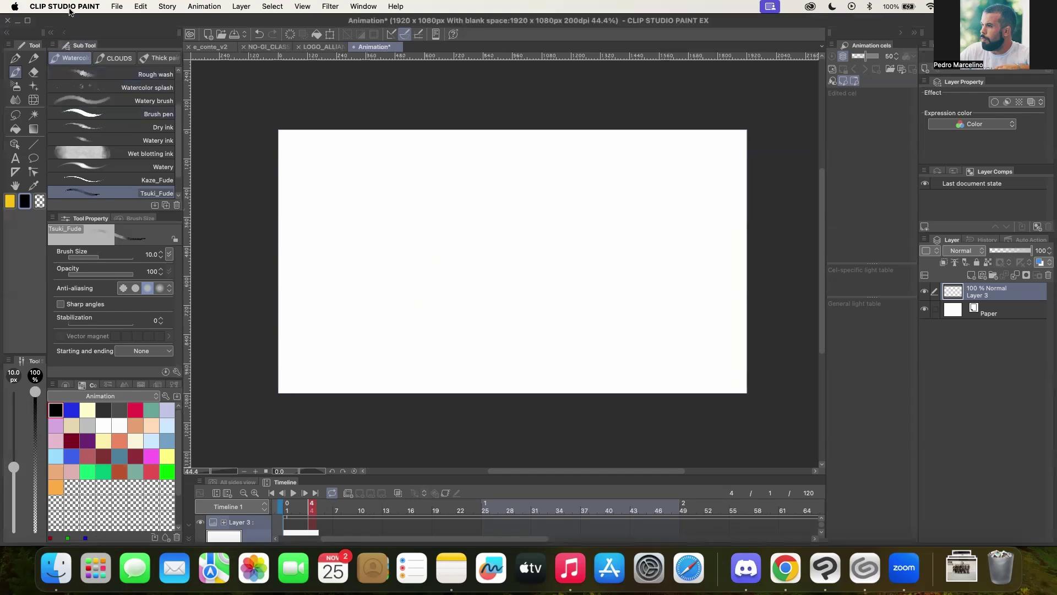
{"action": "left_click", "coordinate": [65, 6]}
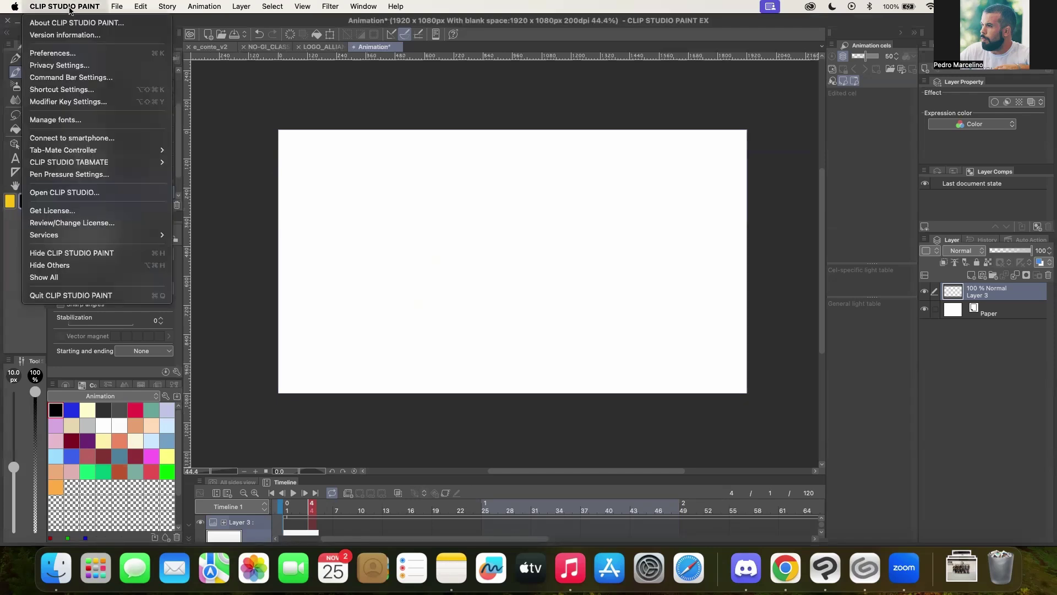
{"action": "left_click", "coordinate": [68, 9]}
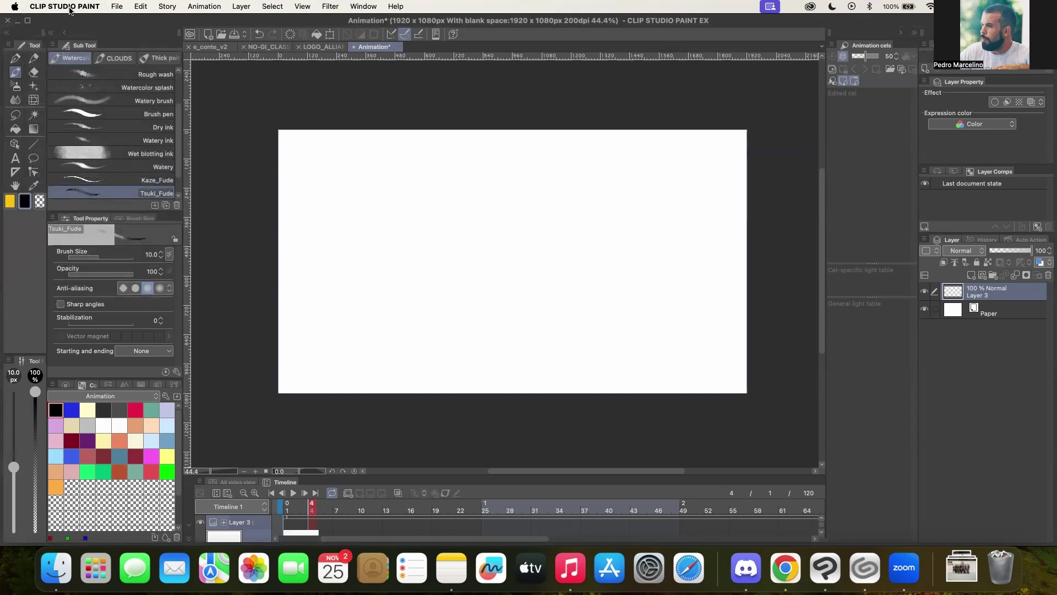
{"action": "left_click", "coordinate": [69, 9]}
{"action": "left_click", "coordinate": [70, 9]}
Step: Open the shortcut settings and expand the Animation group with its animation layer and track editing commands
{"action": "left_click", "coordinate": [123, 9]}
{"action": "mouse_move", "coordinate": [75, 10]}
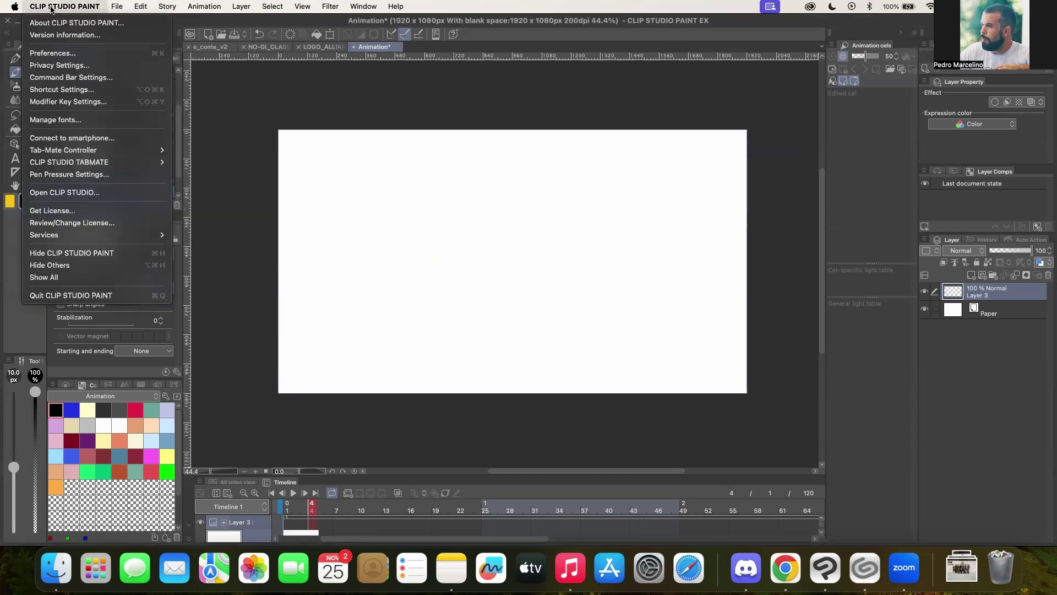
{"action": "left_click", "coordinate": [62, 89]}
{"action": "left_click", "coordinate": [428, 175]}
{"action": "left_click", "coordinate": [449, 193]}
{"action": "left_click", "coordinate": [457, 219]}
{"action": "left_click", "coordinate": [460, 251]}
{"action": "left_click", "coordinate": [461, 281]}
Step: Look through the Animation menu commands in the shortcut list for the ones that select the previous and next cel
{"action": "scroll", "coordinate": [479, 270], "scroll_direction": "down", "scroll_amount": 10}
{"action": "left_click", "coordinate": [486, 266]}
{"action": "scroll", "coordinate": [486, 267], "scroll_direction": "up", "scroll_amount": 6}
{"action": "left_click", "coordinate": [487, 269]}
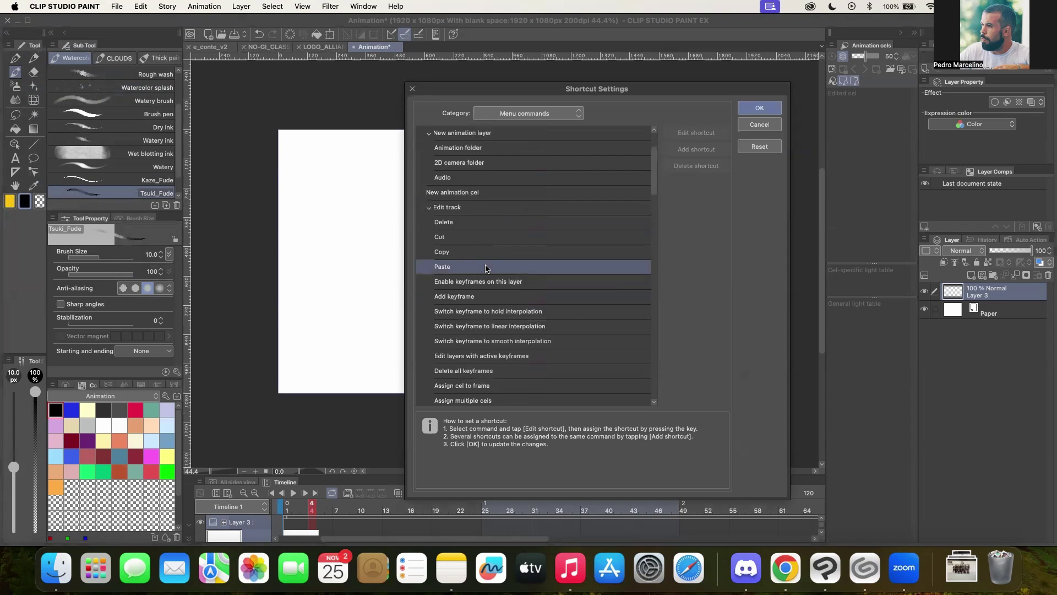
{"action": "left_click_drag", "start_coordinate": [486, 268], "coordinate": [548, 225]}
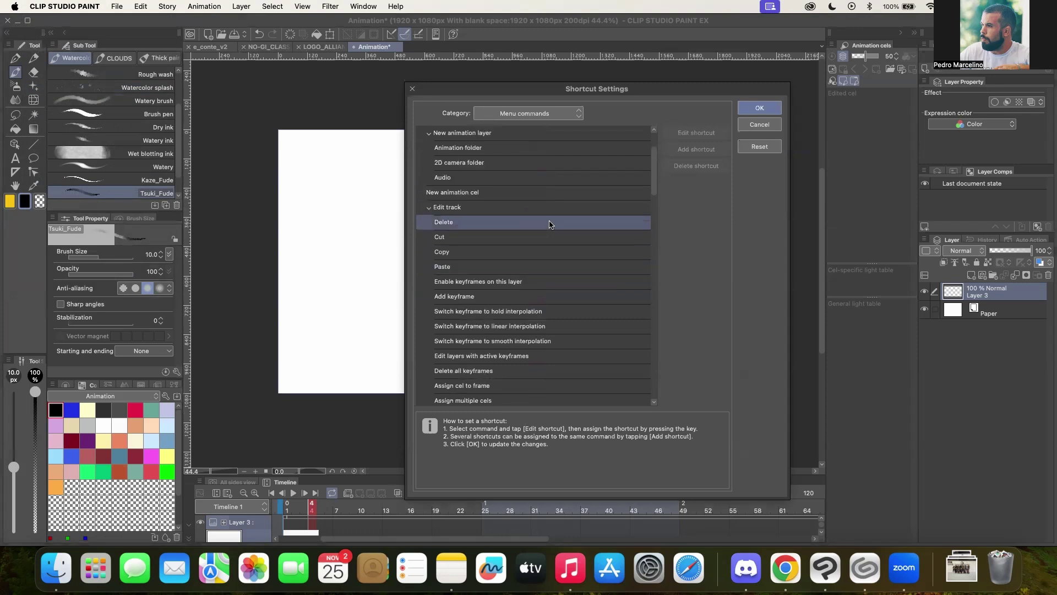
{"action": "left_click", "coordinate": [546, 237]}
{"action": "scroll", "coordinate": [548, 251], "scroll_direction": "down", "scroll_amount": 3}
{"action": "left_click", "coordinate": [548, 252]}
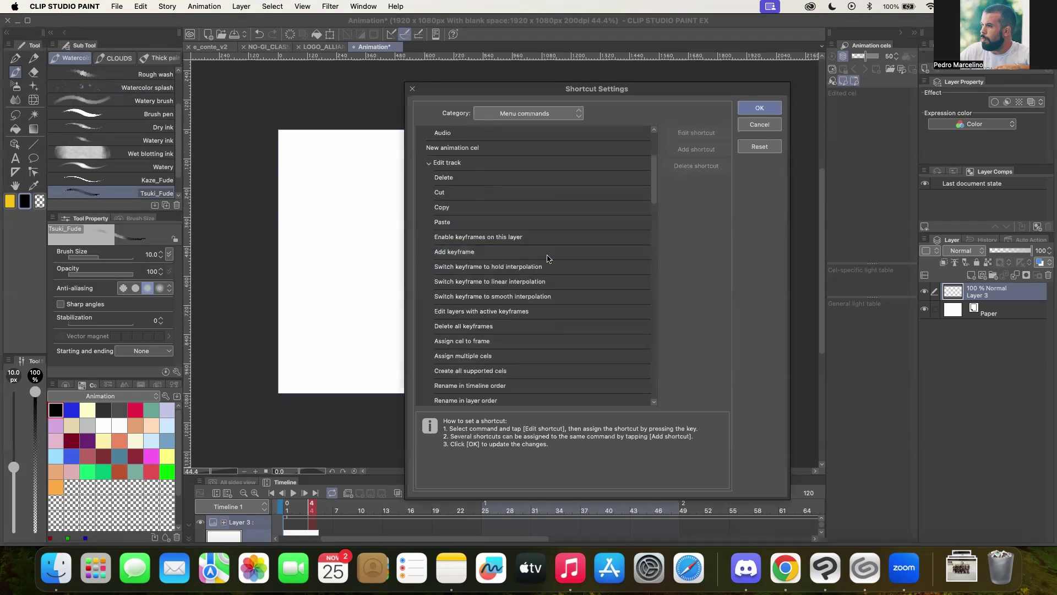
{"action": "scroll", "coordinate": [546, 262], "scroll_direction": "down", "scroll_amount": 8}
{"action": "left_click", "coordinate": [544, 267]}
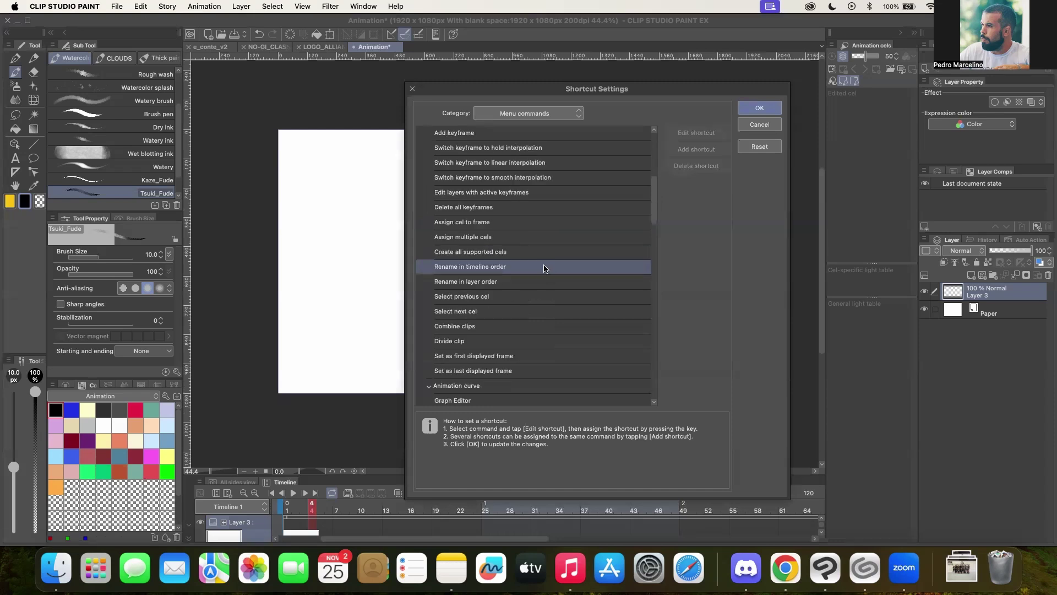
{"action": "left_click", "coordinate": [524, 297]}
{"action": "scroll", "coordinate": [528, 309], "scroll_direction": "down", "scroll_amount": 4}
{"action": "left_click", "coordinate": [528, 312]}
{"action": "scroll", "coordinate": [529, 318], "scroll_direction": "up", "scroll_amount": 12}
{"action": "left_click", "coordinate": [531, 312]}
{"action": "scroll", "coordinate": [545, 276], "scroll_direction": "down", "scroll_amount": 3}
{"action": "left_click", "coordinate": [549, 251]}
{"action": "scroll", "coordinate": [548, 259], "scroll_direction": "up", "scroll_amount": 8}
{"action": "scroll", "coordinate": [553, 254], "scroll_direction": "up", "scroll_amount": 3}
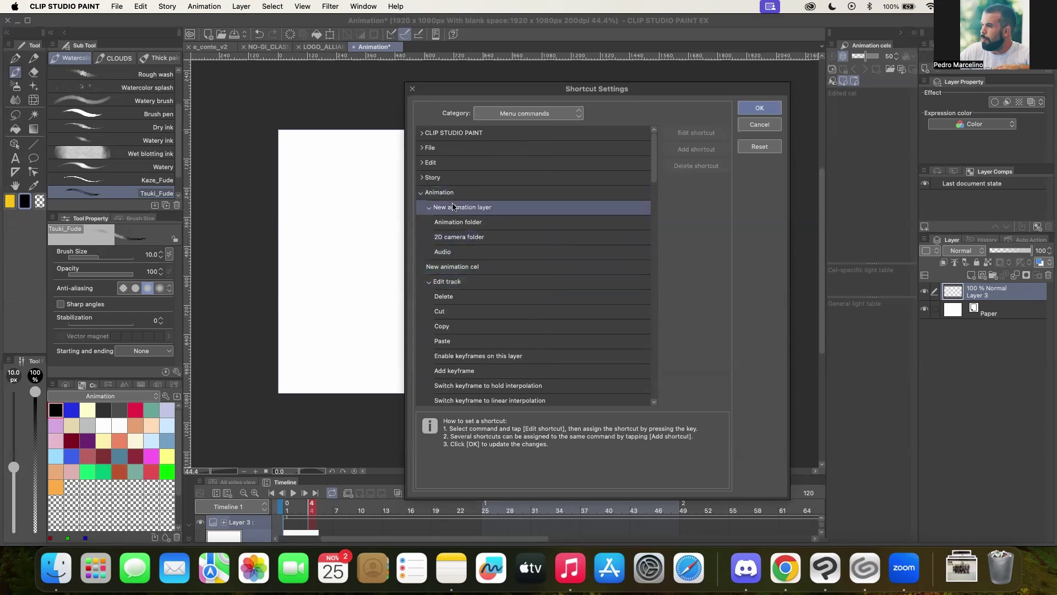
{"action": "scroll", "coordinate": [506, 262], "scroll_direction": "down", "scroll_amount": 1}
{"action": "scroll", "coordinate": [504, 265], "scroll_direction": "down", "scroll_amount": 4}
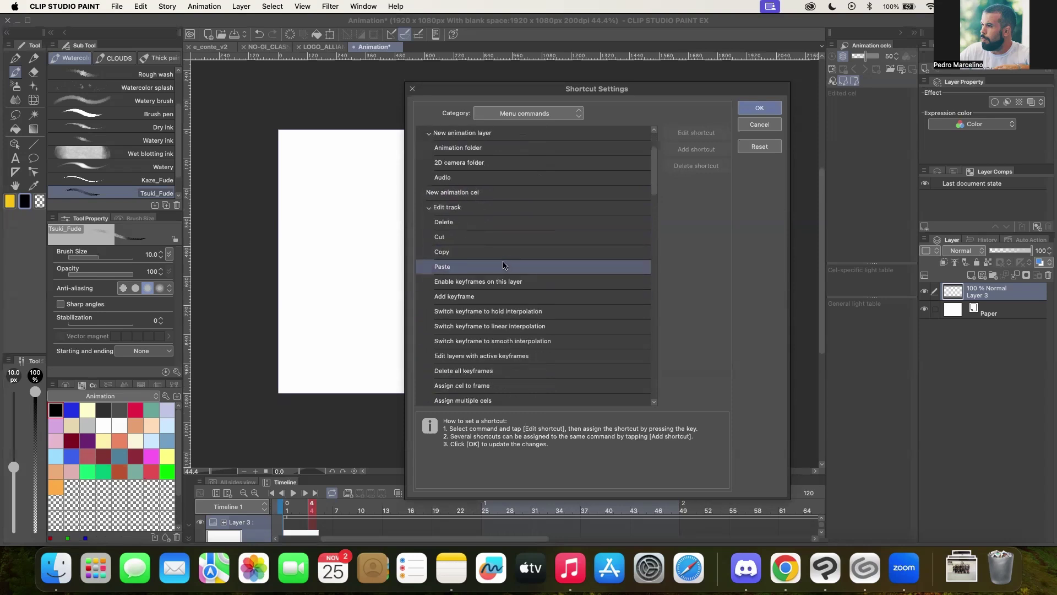
{"action": "scroll", "coordinate": [503, 266], "scroll_direction": "down", "scroll_amount": 2}
{"action": "scroll", "coordinate": [503, 272], "scroll_direction": "down", "scroll_amount": 6}
{"action": "scroll", "coordinate": [502, 276], "scroll_direction": "down", "scroll_amount": 5}
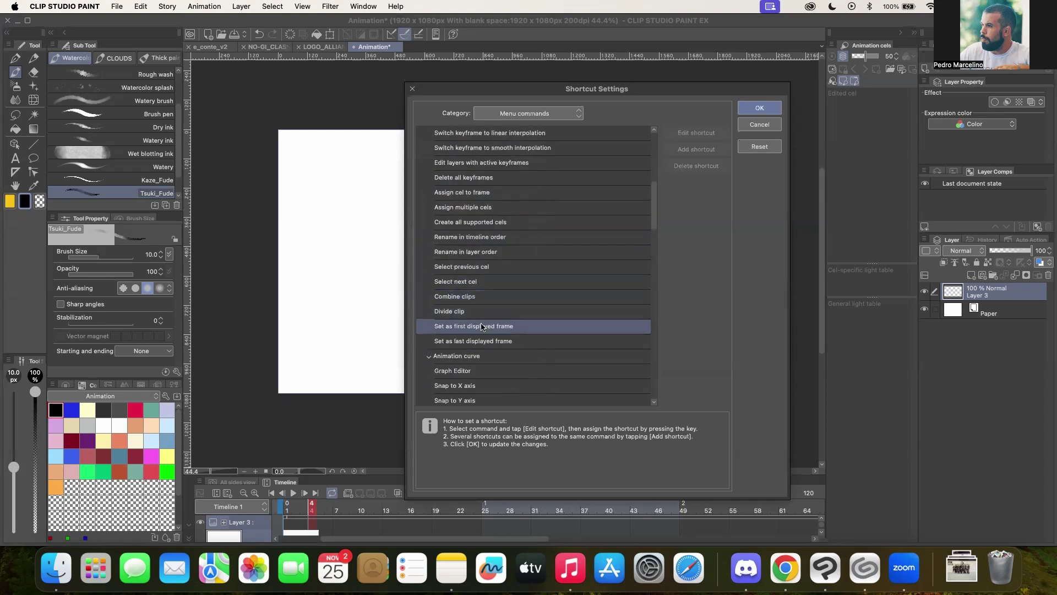
Step: Assign the comma as the shortcut for Select previous cel, replacing its existing use
{"action": "left_click", "coordinate": [479, 270]}
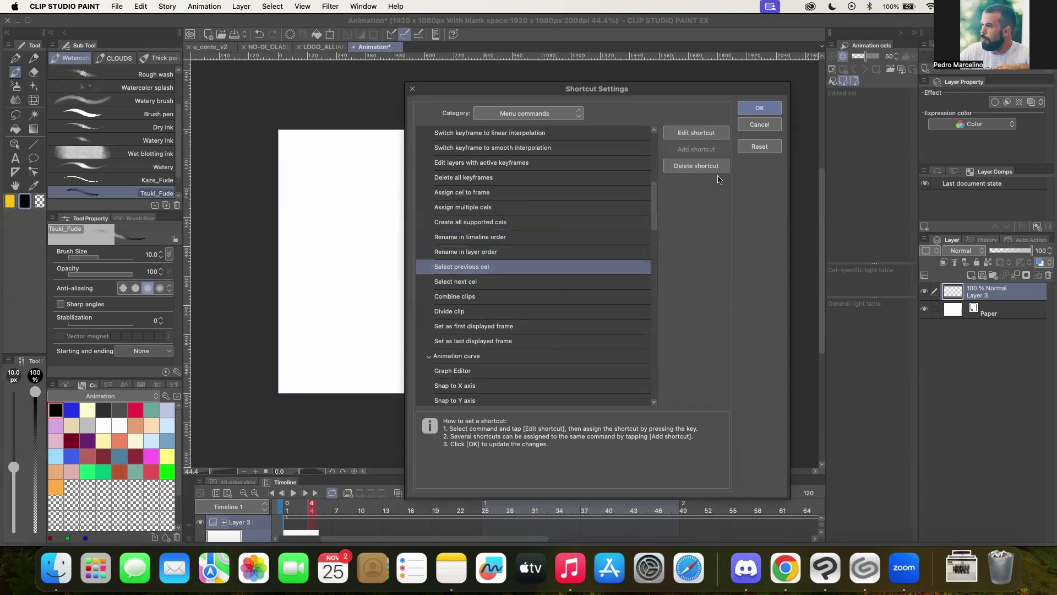
{"action": "left_click", "coordinate": [695, 133]}
{"action": "key", "text": "comma"}
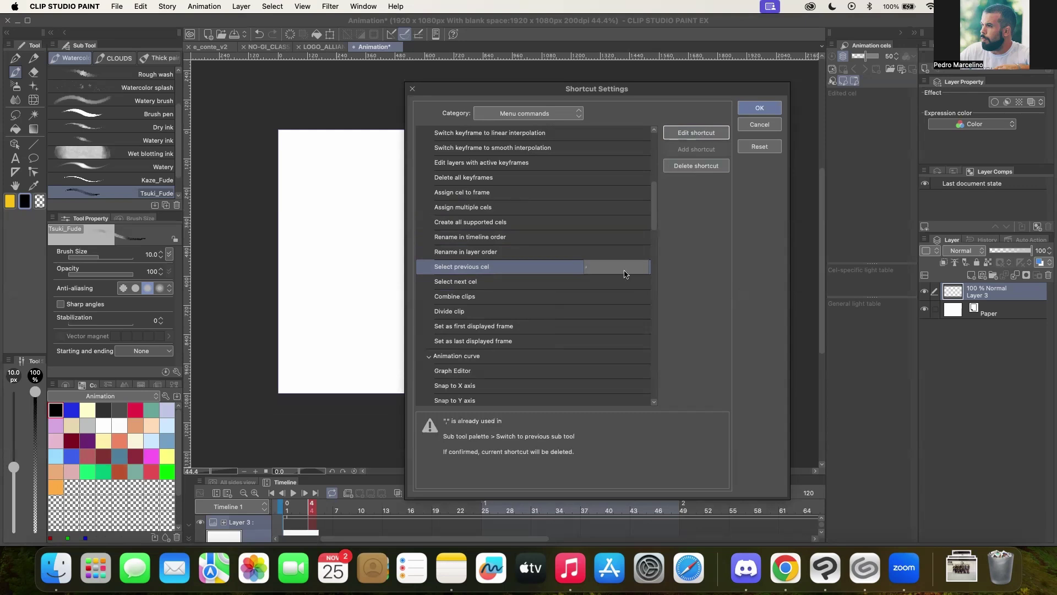
{"action": "key", "text": "BackSpace"}
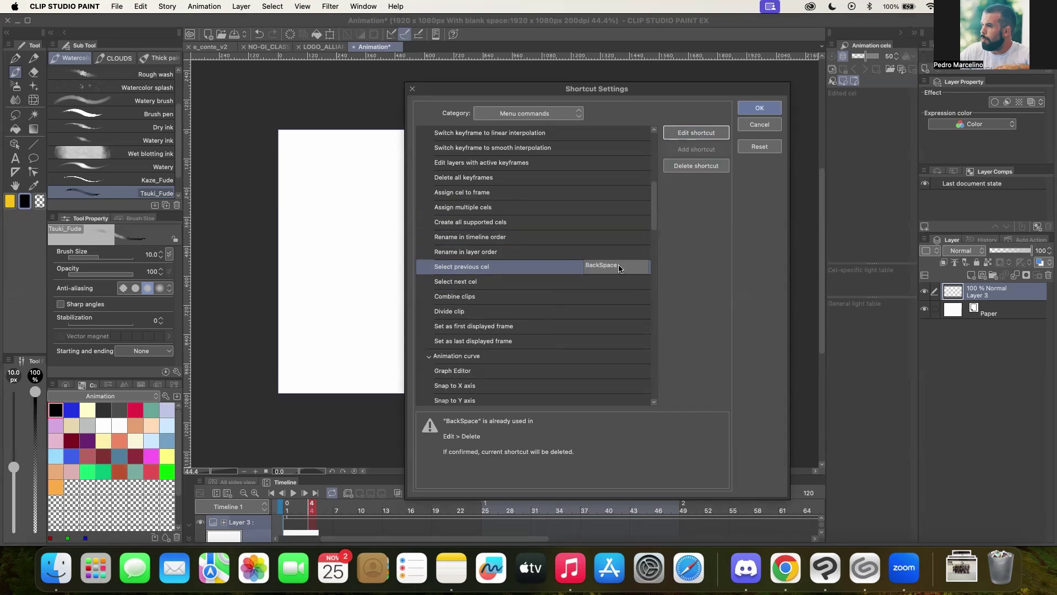
{"action": "key", "text": "comma"}
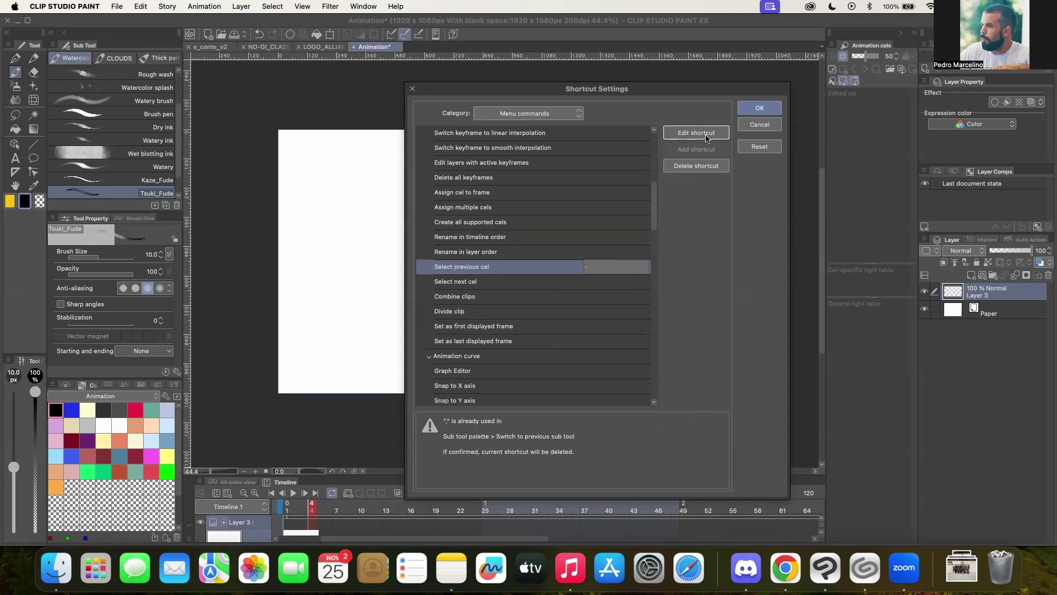
{"action": "left_click", "coordinate": [761, 111]}
{"action": "left_click", "coordinate": [599, 245]}
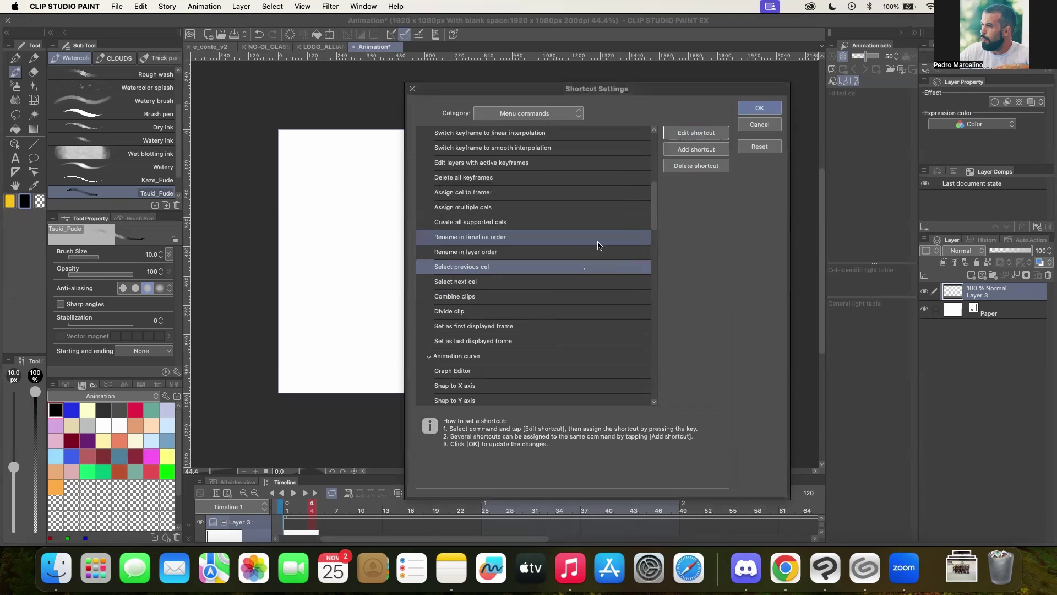
{"action": "left_click", "coordinate": [695, 154]}
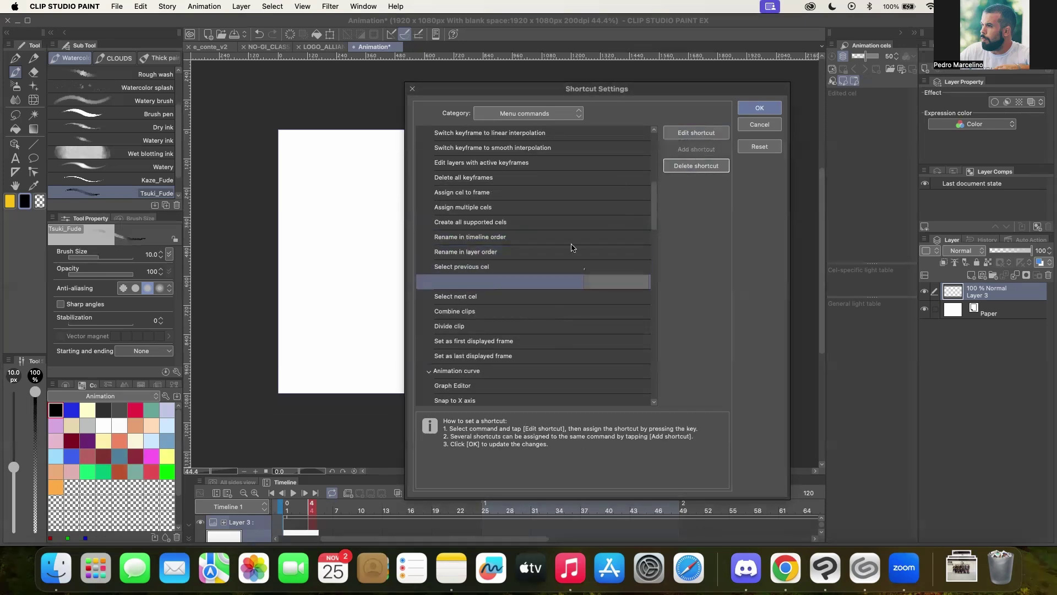
Step: Assign the period as the shortcut for Select next cel, replacing its existing use, and save the shortcut settings
{"action": "left_click", "coordinate": [532, 297]}
{"action": "left_click", "coordinate": [536, 287]}
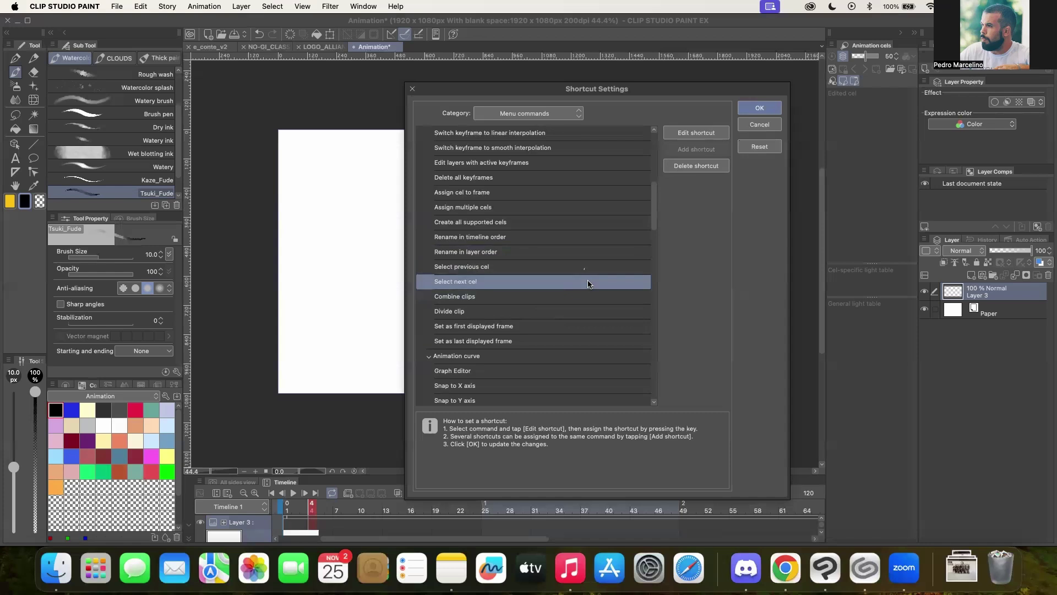
{"action": "left_click", "coordinate": [695, 132]}
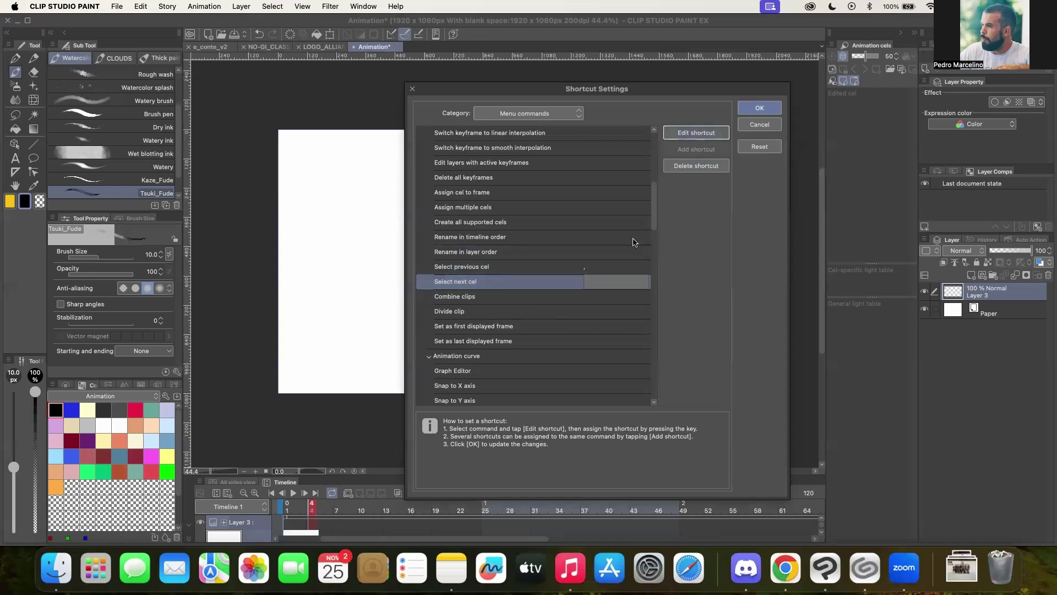
{"action": "key", "text": "period"}
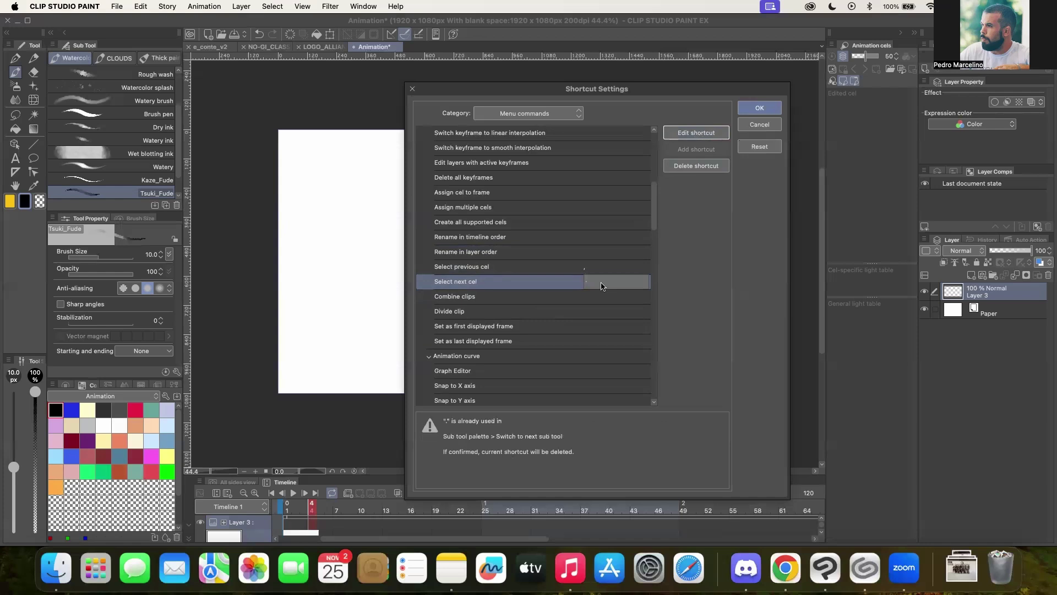
{"action": "left_click", "coordinate": [778, 110]}
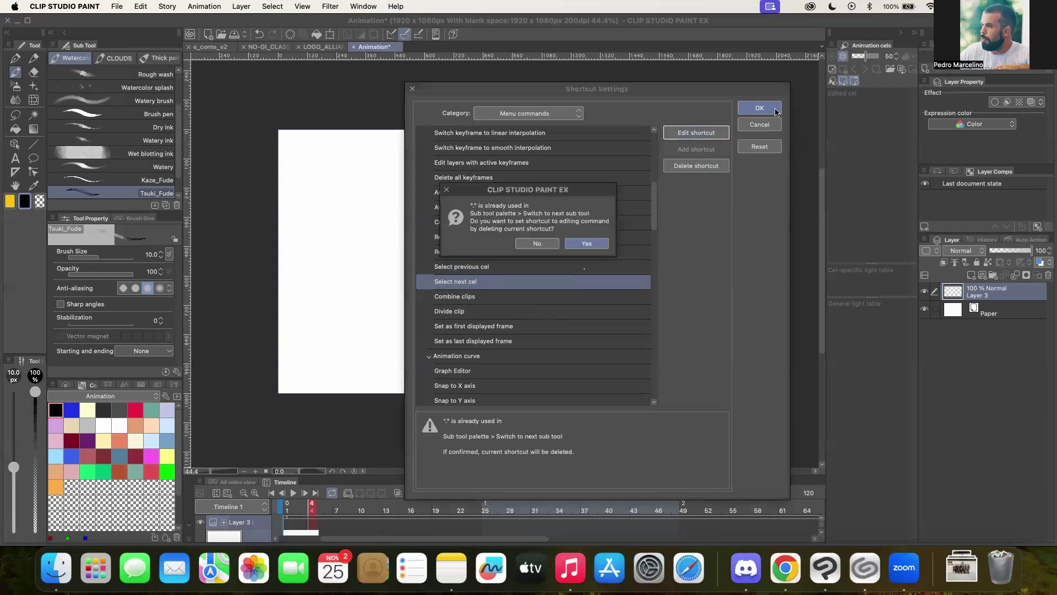
{"action": "left_click", "coordinate": [587, 246]}
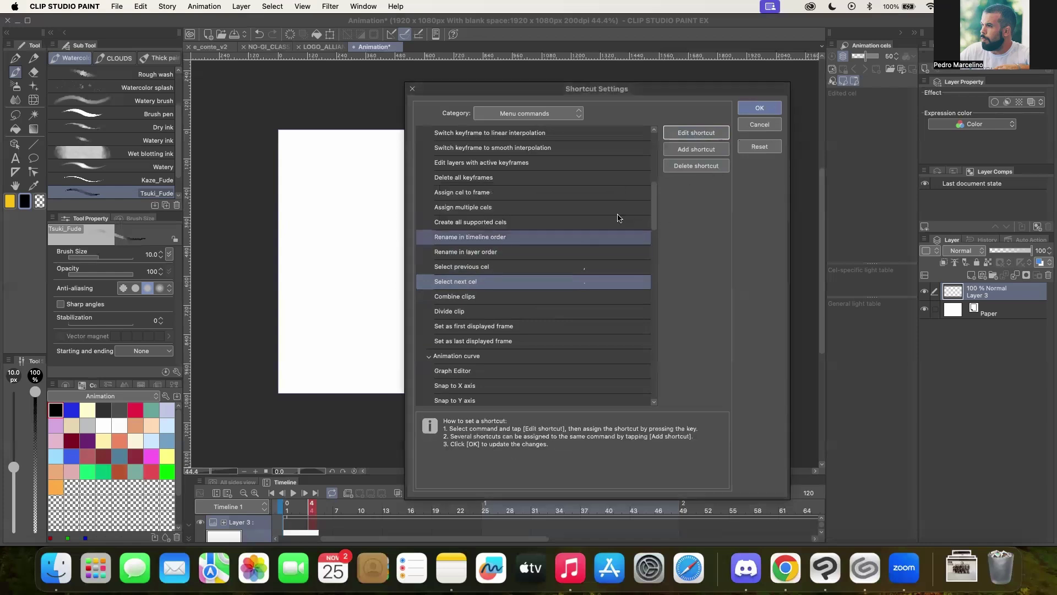
{"action": "left_click", "coordinate": [695, 150]}
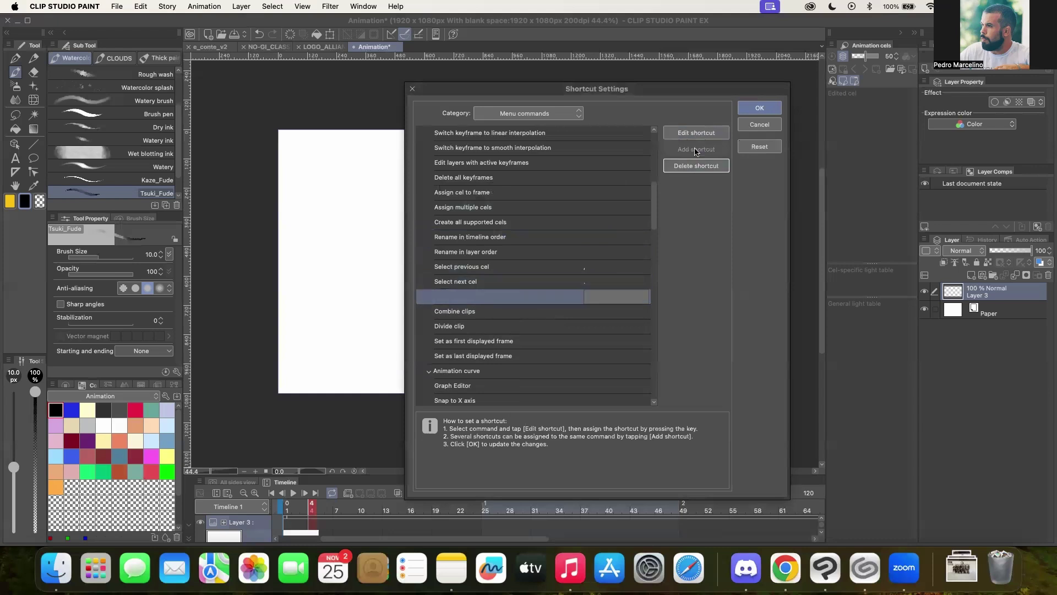
{"action": "left_click", "coordinate": [758, 111]}
{"action": "left_click_drag", "start_coordinate": [512, 298], "coordinate": [512, 270]}
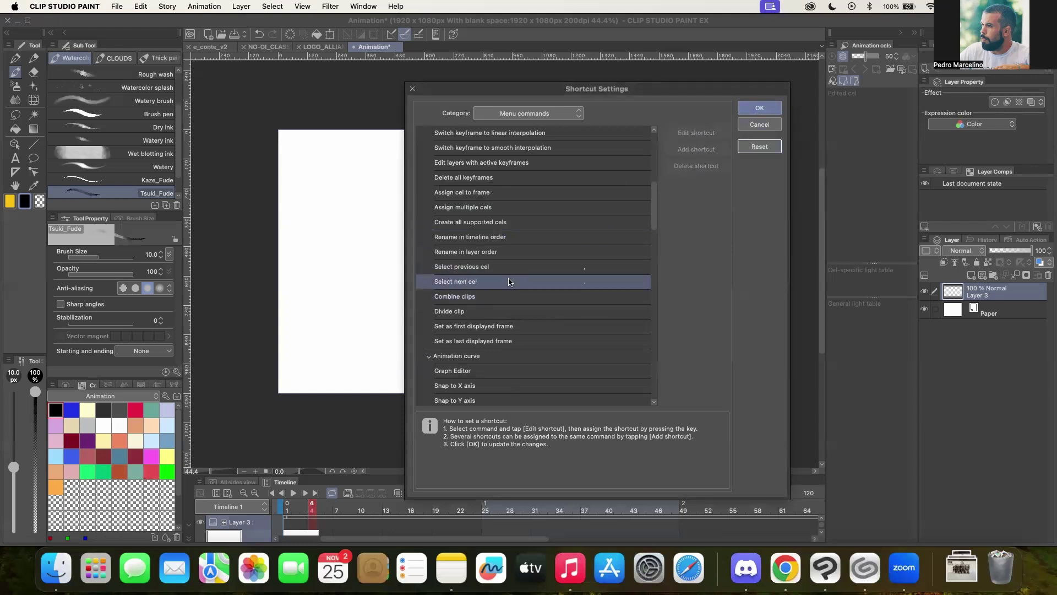
{"action": "left_click", "coordinate": [750, 110]}
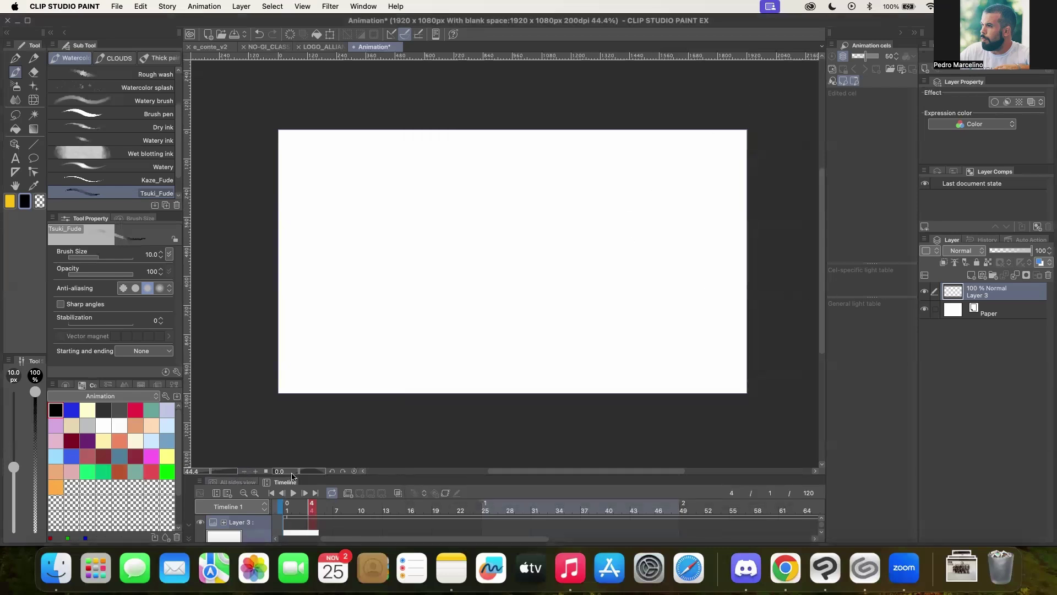
Step: Create an animation folder containing Layer 3 in the enlarged timeline and start the layer's cel at frame 1
{"action": "left_click_drag", "start_coordinate": [292, 476], "coordinate": [325, 335]}
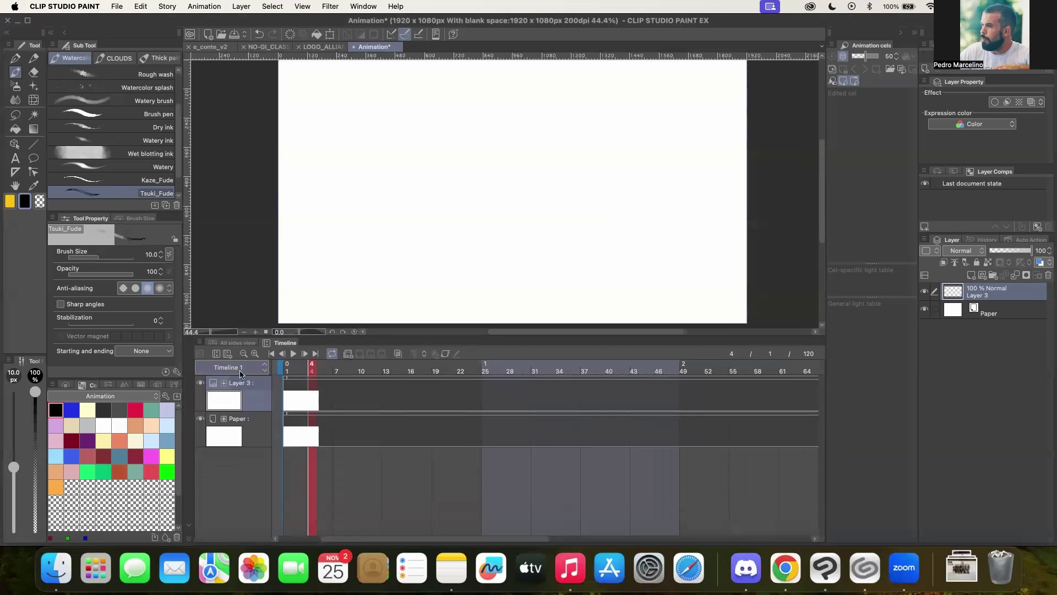
{"action": "left_click", "coordinate": [348, 354]}
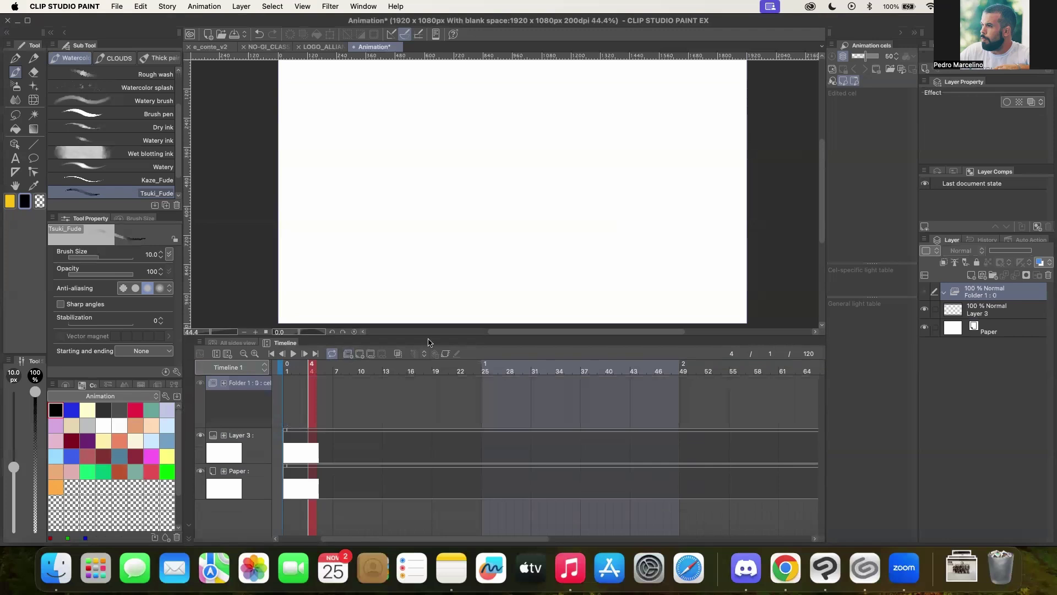
{"action": "left_click_drag", "start_coordinate": [991, 312], "coordinate": [981, 292]}
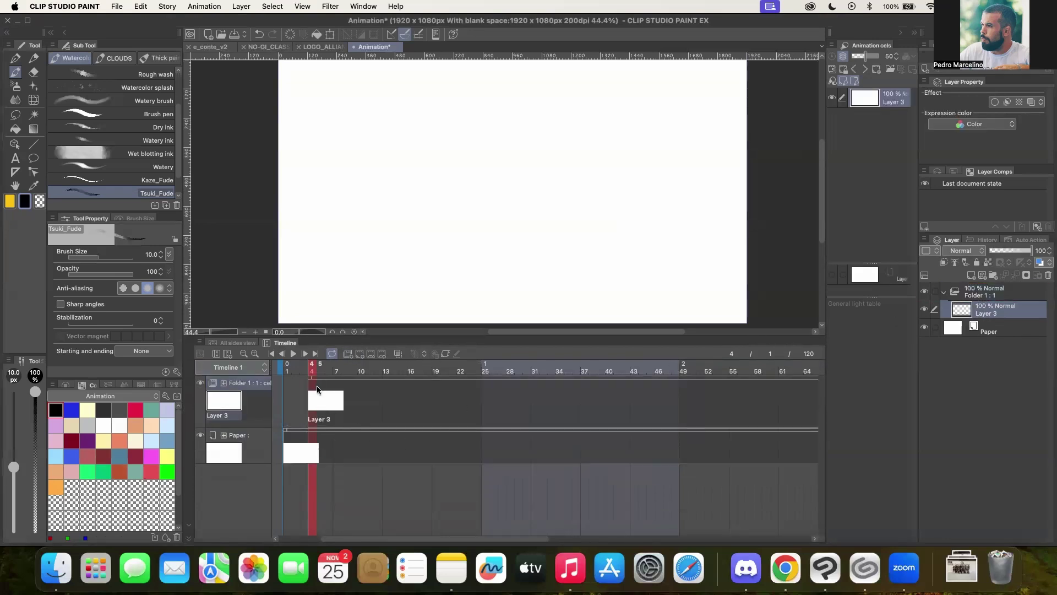
{"action": "left_click_drag", "start_coordinate": [309, 394], "coordinate": [286, 394]}
{"action": "left_click", "coordinate": [286, 370]}
Step: Add new animation cels at frames 2 and 4 of the animation folder
{"action": "left_click", "coordinate": [296, 397]}
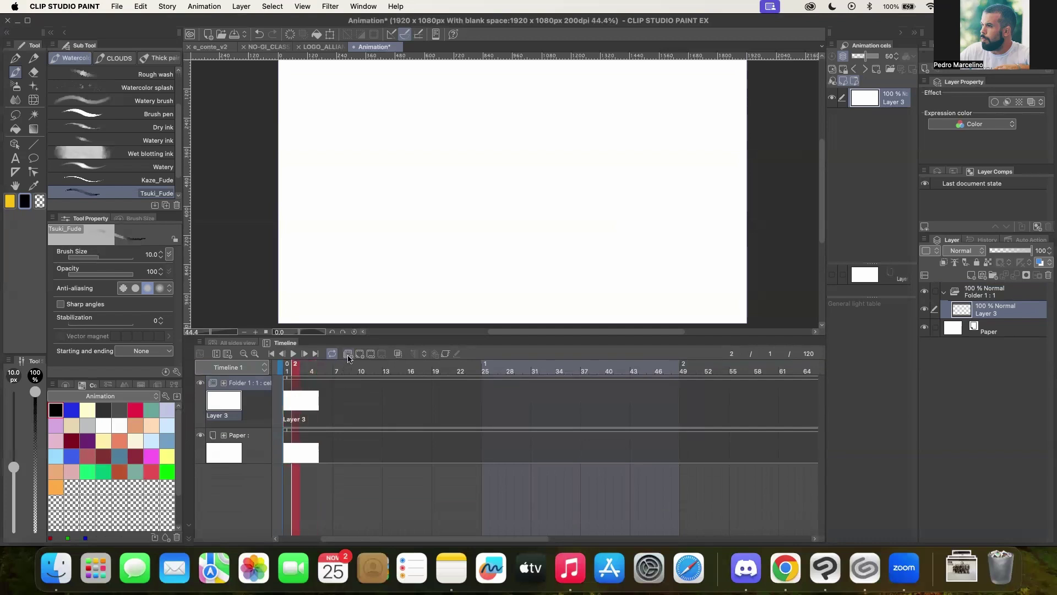
{"action": "left_click", "coordinate": [359, 354]}
{"action": "left_click", "coordinate": [309, 400]}
{"action": "left_click", "coordinate": [358, 354]}
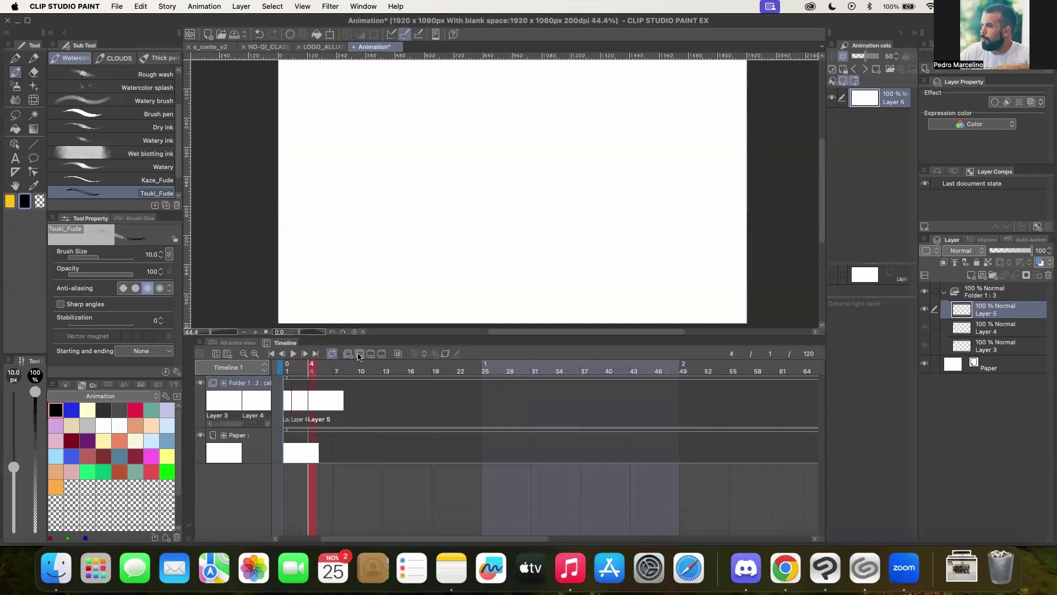
Step: Step forward and back through the timeline frames from frame 1 to check the cels
{"action": "left_click", "coordinate": [288, 405]}
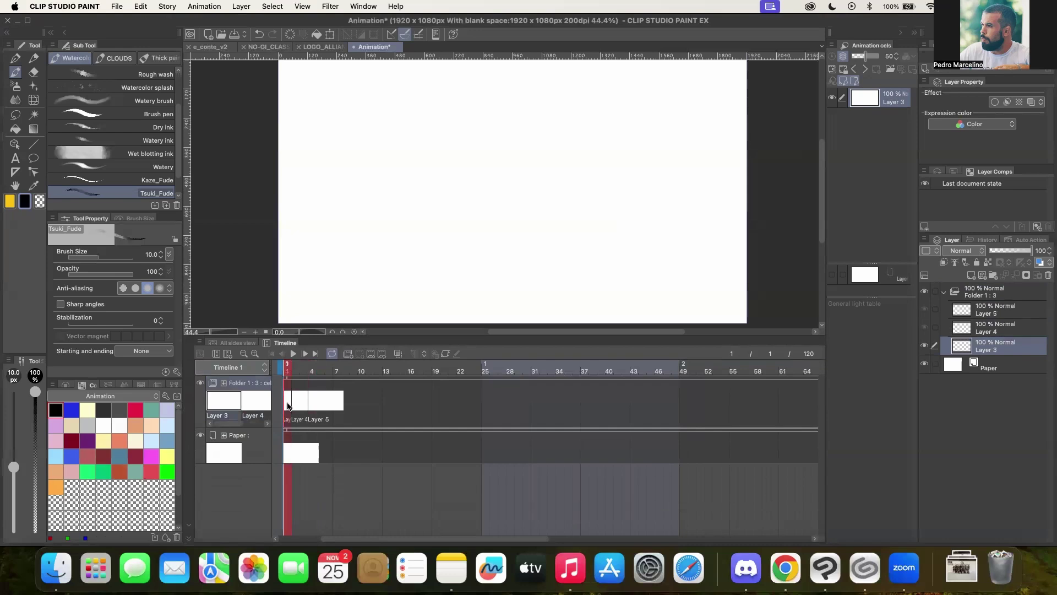
{"action": "key", "text": "Right"}
{"action": "key", "text": "Right"}
{"action": "key", "text": "Right"}
{"action": "key", "text": "Left"}
{"action": "key", "text": "Left"}
{"action": "key", "text": "Left"}
Step: Retime the folder's cels so that Layer 4 starts at frame 3 and Layer 5 at frame 5
{"action": "left_click_drag", "start_coordinate": [291, 404], "coordinate": [301, 401]}
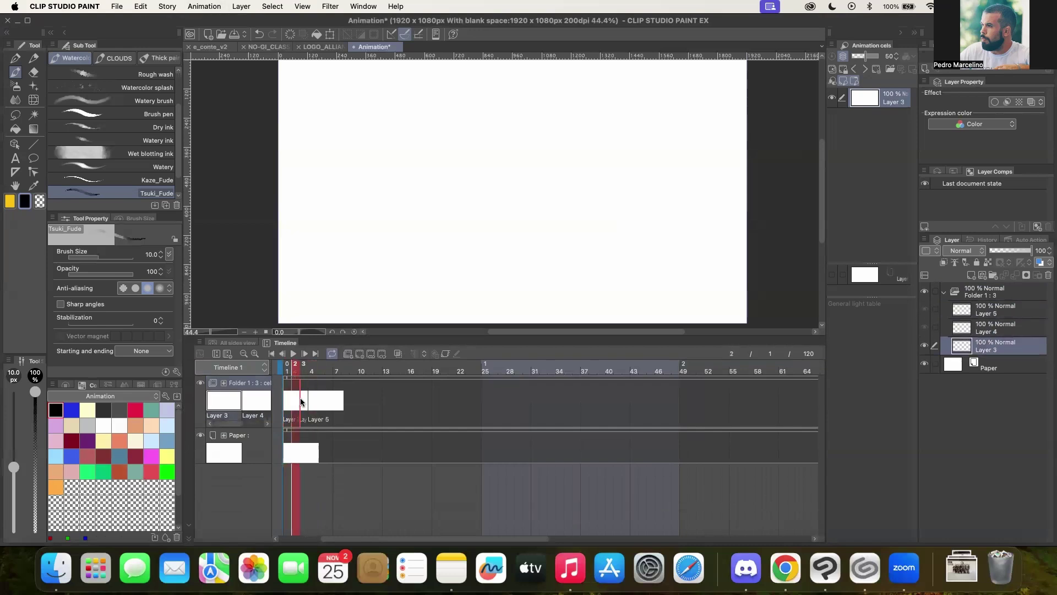
{"action": "left_click", "coordinate": [310, 398]}
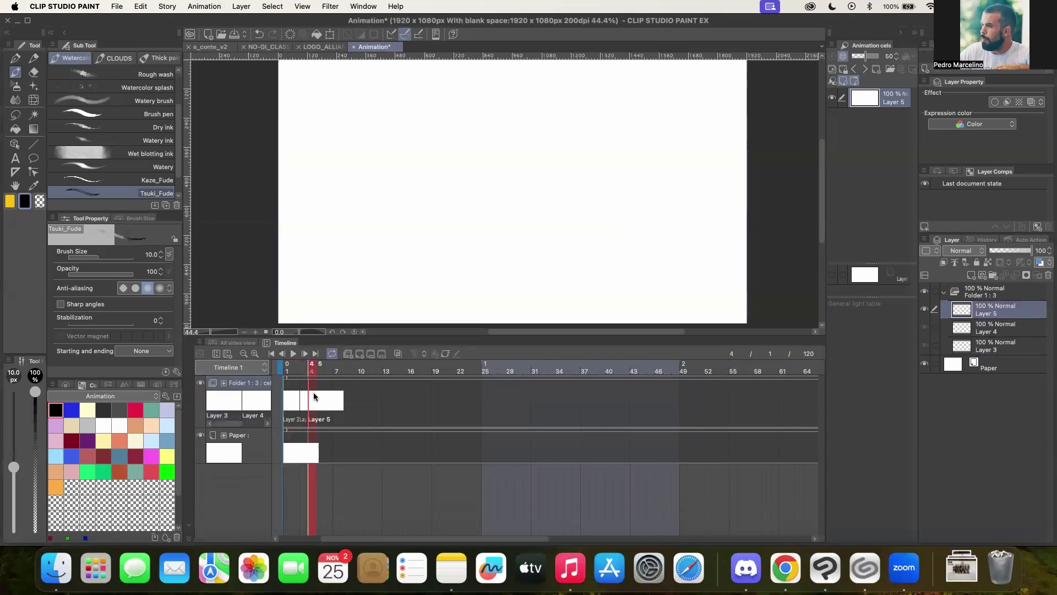
{"action": "key", "text": "Left"}
{"action": "left_click", "coordinate": [298, 399]}
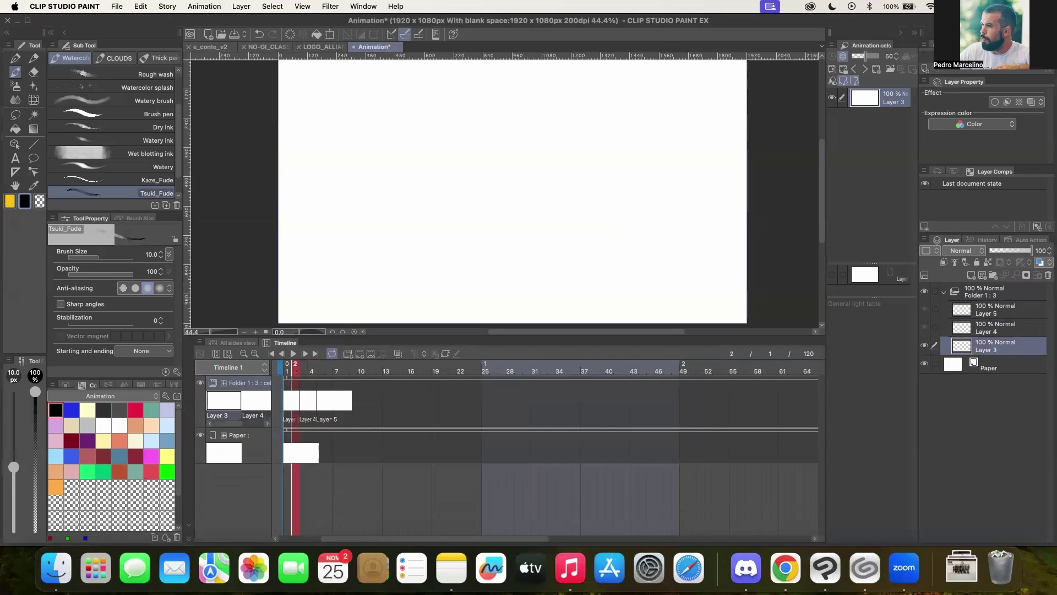
{"action": "scroll", "coordinate": [482, 214], "scroll_direction": "down", "scroll_amount": 1}
{"action": "scroll", "coordinate": [482, 214], "scroll_direction": "up", "scroll_amount": 1}
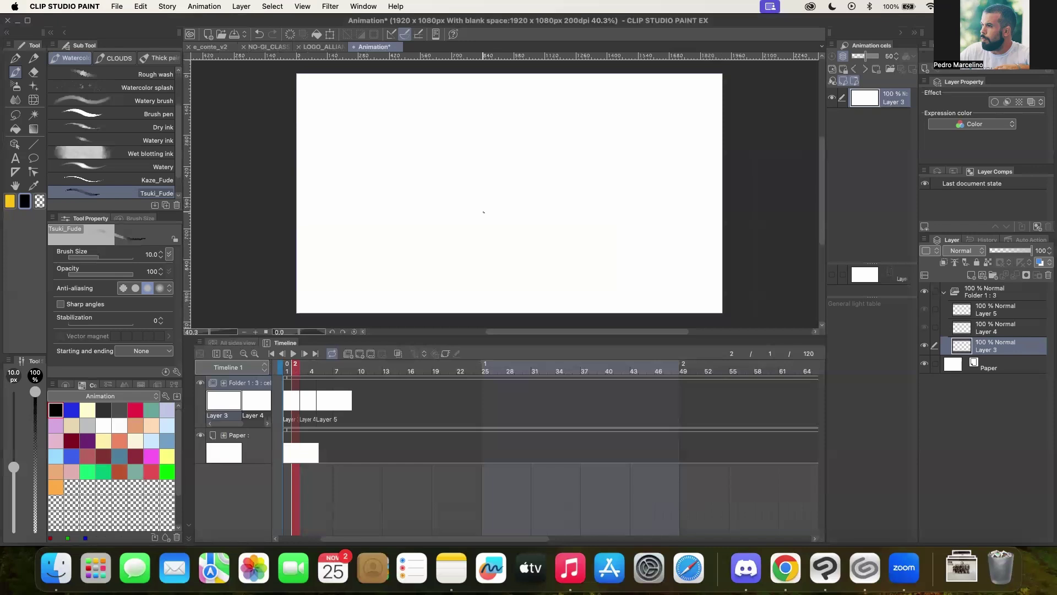
Step: Sketch a circle in the upper left of the canvas on frame 1's cel, using the Sketch tool's animator pencil in dark grey
{"action": "left_click", "coordinate": [287, 400]}
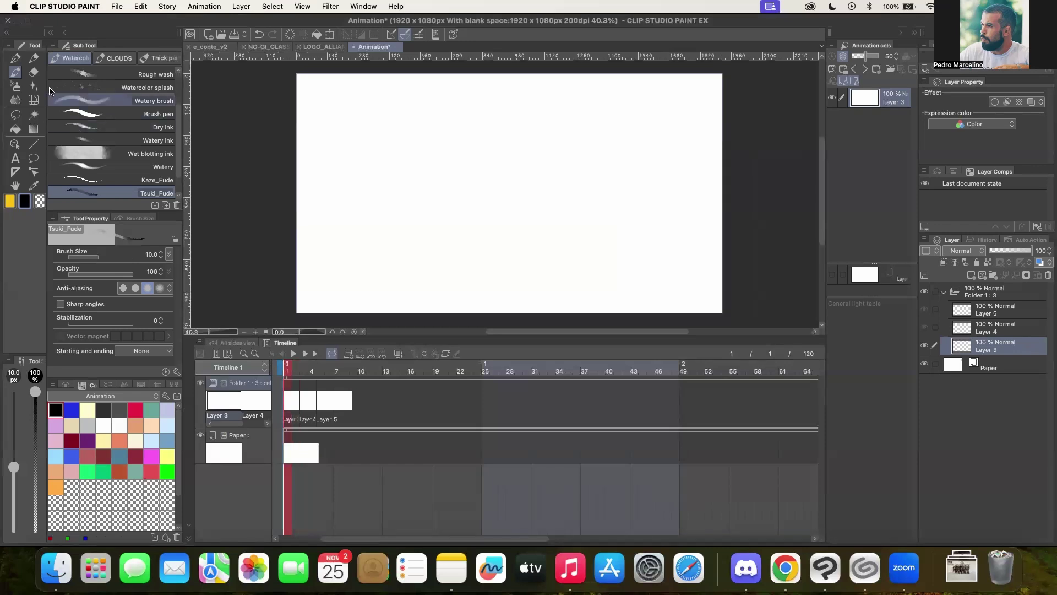
{"action": "left_click", "coordinate": [33, 59]}
{"action": "left_click", "coordinate": [104, 404]}
{"action": "mouse_move", "coordinate": [379, 118]}
{"action": "left_mouse_down"}
{"action": "mouse_move", "coordinate": [369, 149]}
{"action": "mouse_move", "coordinate": [400, 130]}
{"action": "left_mouse_up"}
Step: Enable onion skin and sketch a circle on the cels at frames 3 and 5, each placed lower and further right than the previous one
{"action": "key", "text": "Right"}
{"action": "key", "text": "Right"}
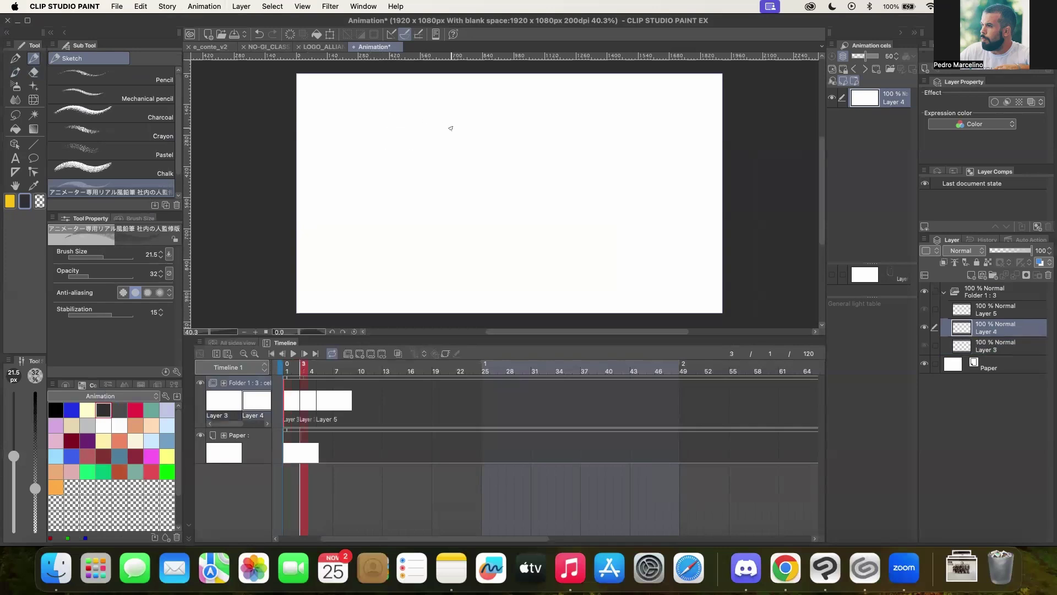
{"action": "left_click", "coordinate": [398, 354]}
{"action": "mouse_move", "coordinate": [409, 198]}
{"action": "left_mouse_down"}
{"action": "mouse_move", "coordinate": [439, 187]}
{"action": "mouse_move", "coordinate": [413, 169]}
{"action": "mouse_move", "coordinate": [418, 196]}
{"action": "left_mouse_up"}
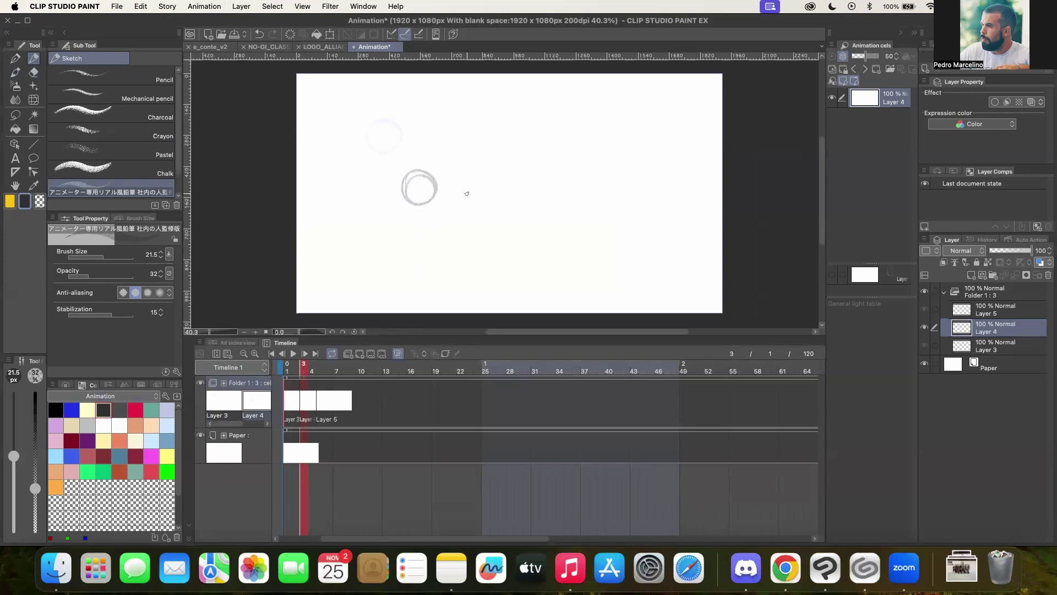
{"action": "key", "text": "Right"}
{"action": "key", "text": "Right"}
{"action": "mouse_move", "coordinate": [433, 251]}
{"action": "left_mouse_down"}
{"action": "mouse_move", "coordinate": [455, 255]}
{"action": "mouse_move", "coordinate": [459, 221]}
{"action": "left_mouse_up"}
{"action": "key", "text": "Return"}
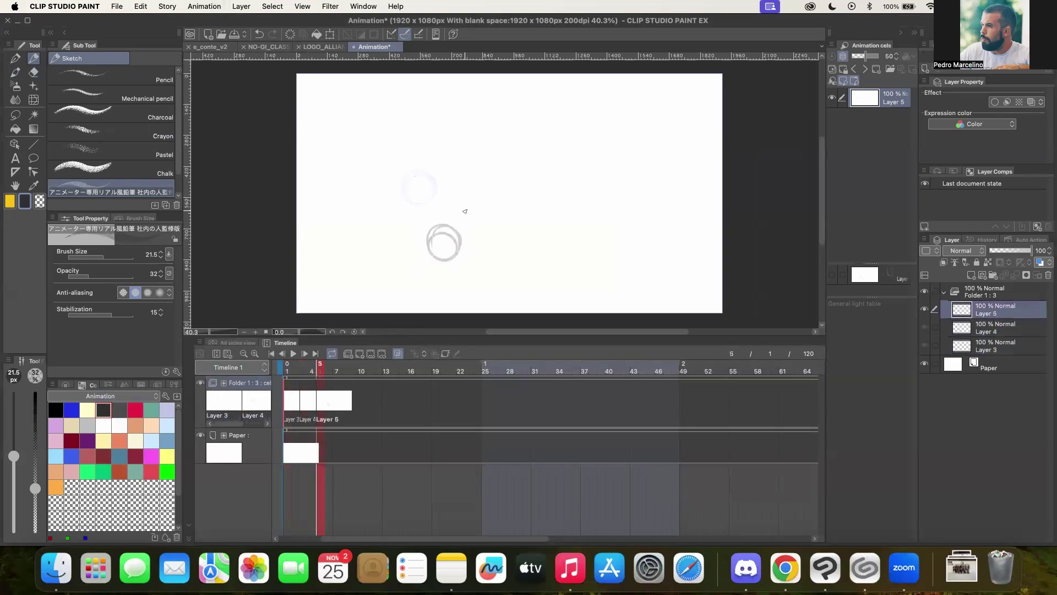
Step: Create a new raster layer and move it out of the animation folder to sit above it
{"action": "left_click", "coordinate": [983, 291]}
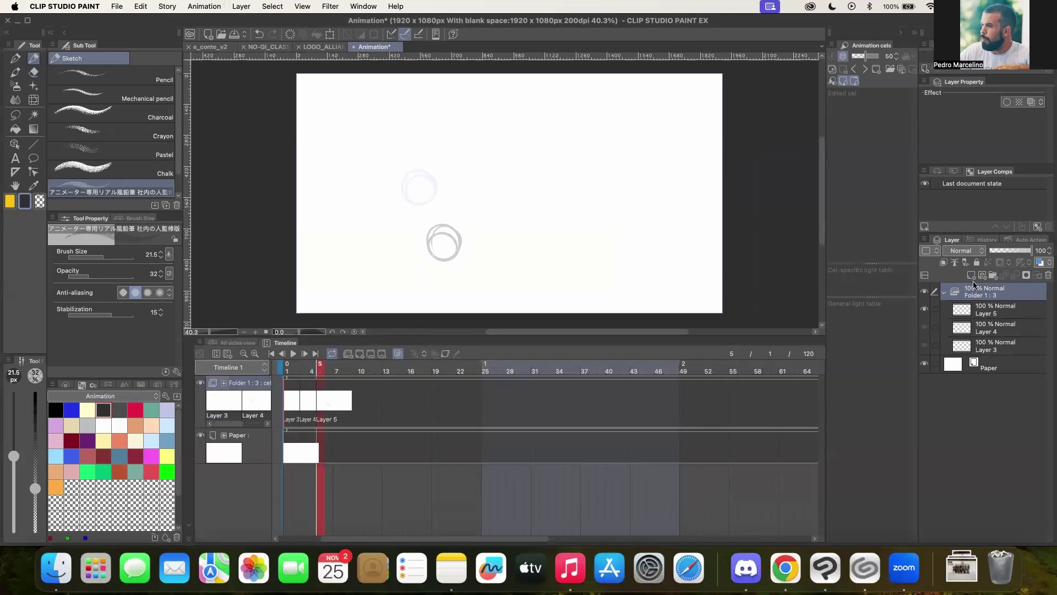
{"action": "left_click", "coordinate": [973, 275]}
{"action": "left_click_drag", "start_coordinate": [990, 309], "coordinate": [989, 286]}
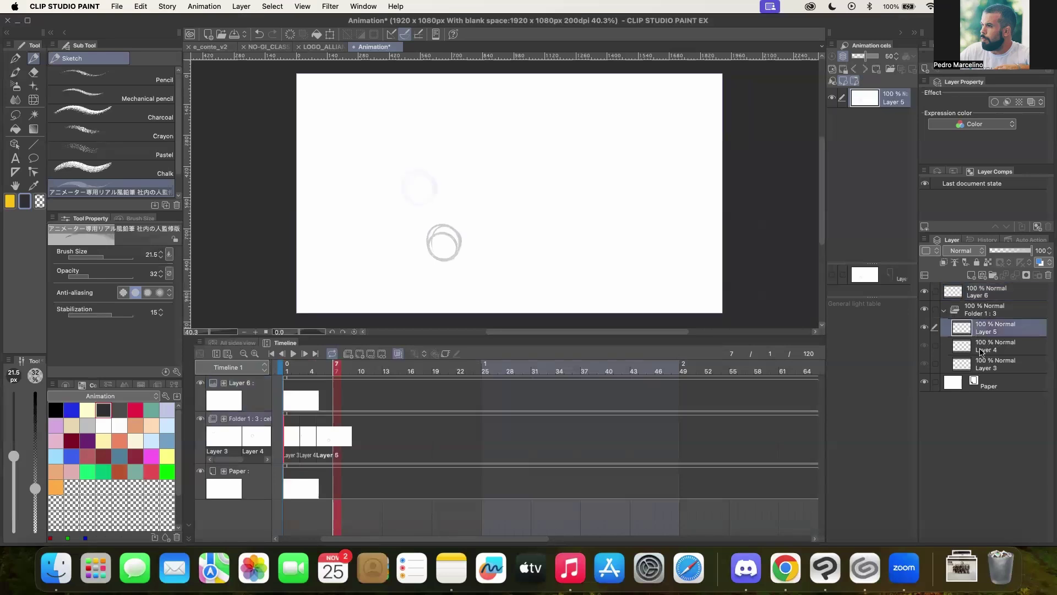
Step: Delete Layers 3, 4 and 5 from the animation folder and make Layer 6 the active layer
{"action": "left_click", "coordinate": [987, 363], "text": "shift"}
{"action": "left_click", "coordinate": [1047, 274]}
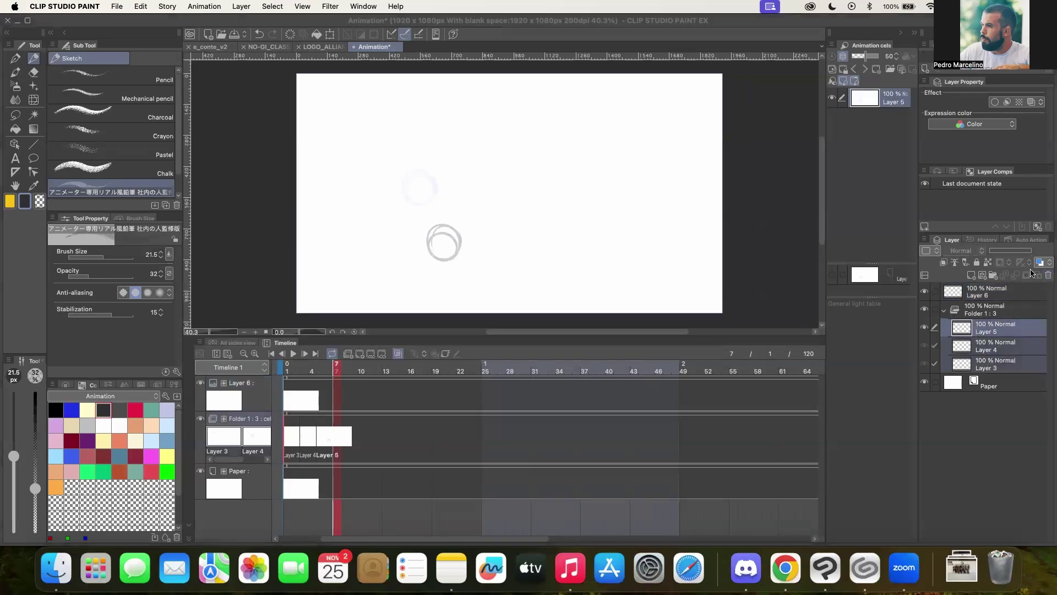
{"action": "left_click", "coordinate": [987, 294]}
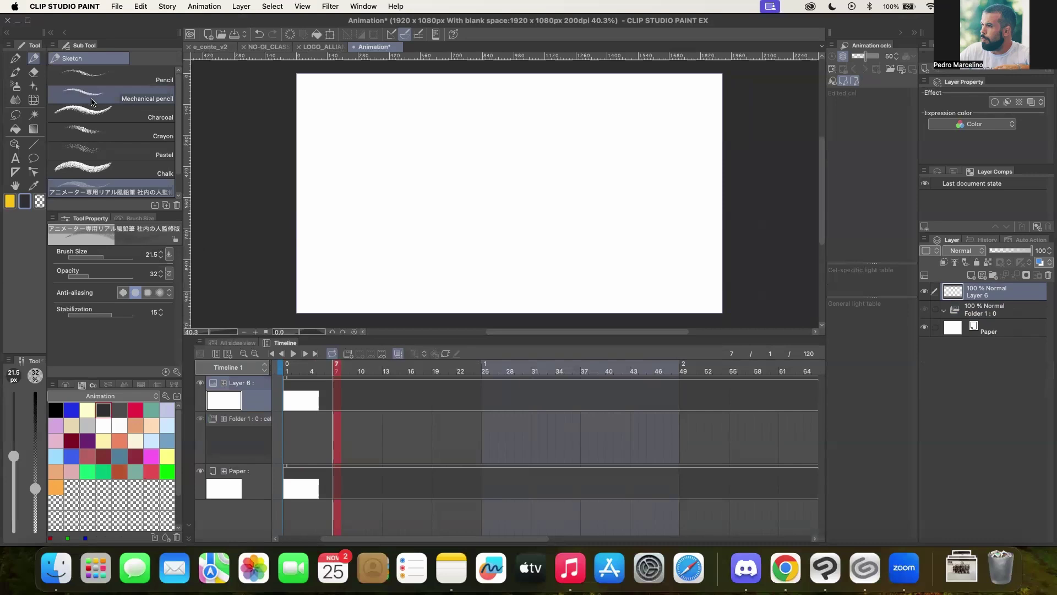
Step: Import the Angled Fluffy Clouds.sut brush from the Clip_Studio_Paint_files folder in Finder into the Watercolor sub tool group
{"action": "left_click", "coordinate": [16, 72]}
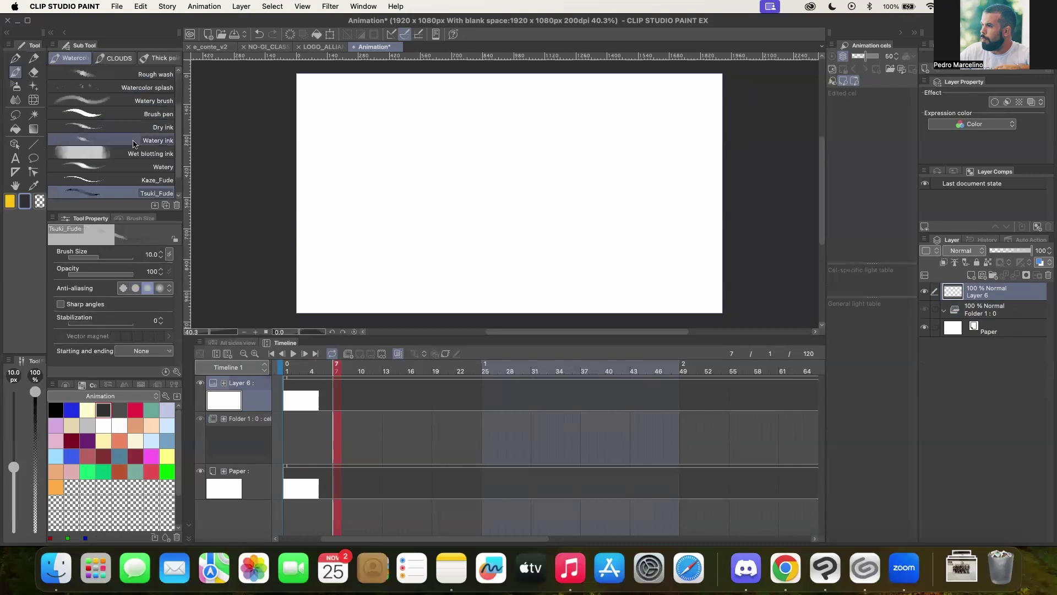
{"action": "scroll", "coordinate": [180, 191], "scroll_direction": "down", "scroll_amount": 2}
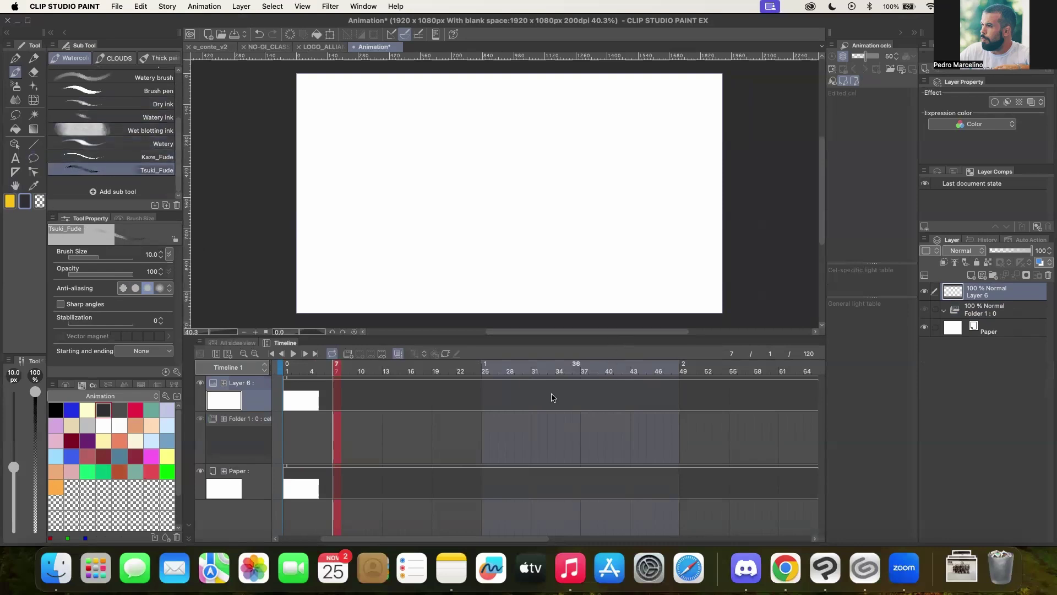
{"action": "left_click", "coordinate": [60, 572]}
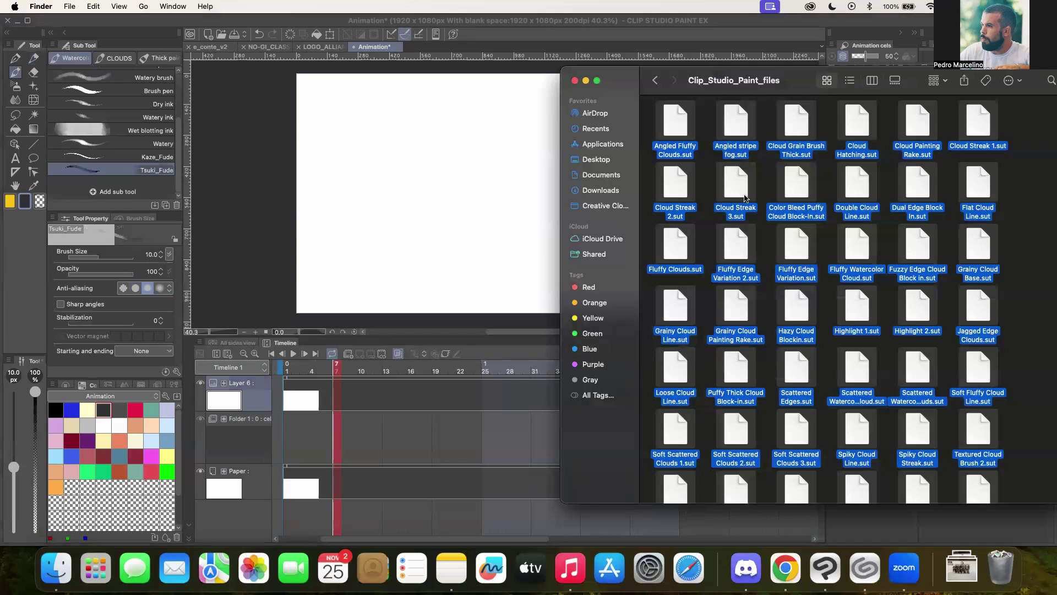
{"action": "left_click", "coordinate": [679, 127]}
{"action": "left_click_drag", "start_coordinate": [678, 128], "coordinate": [108, 168]}
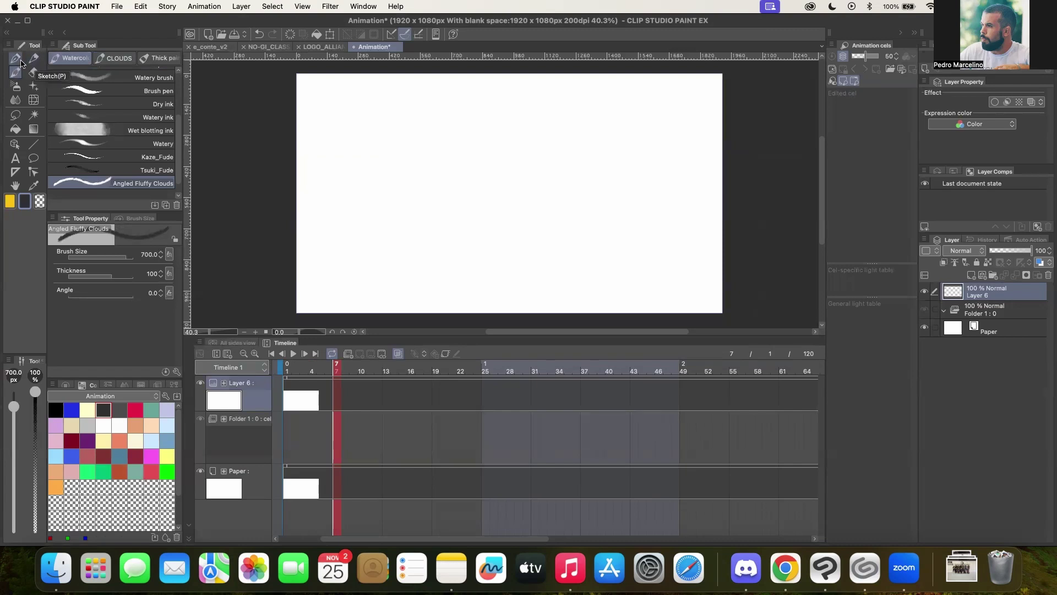
Step: Try wavy freehand strokes on Layer 6 with the G-pen, undoing each one
{"action": "left_click", "coordinate": [15, 58]}
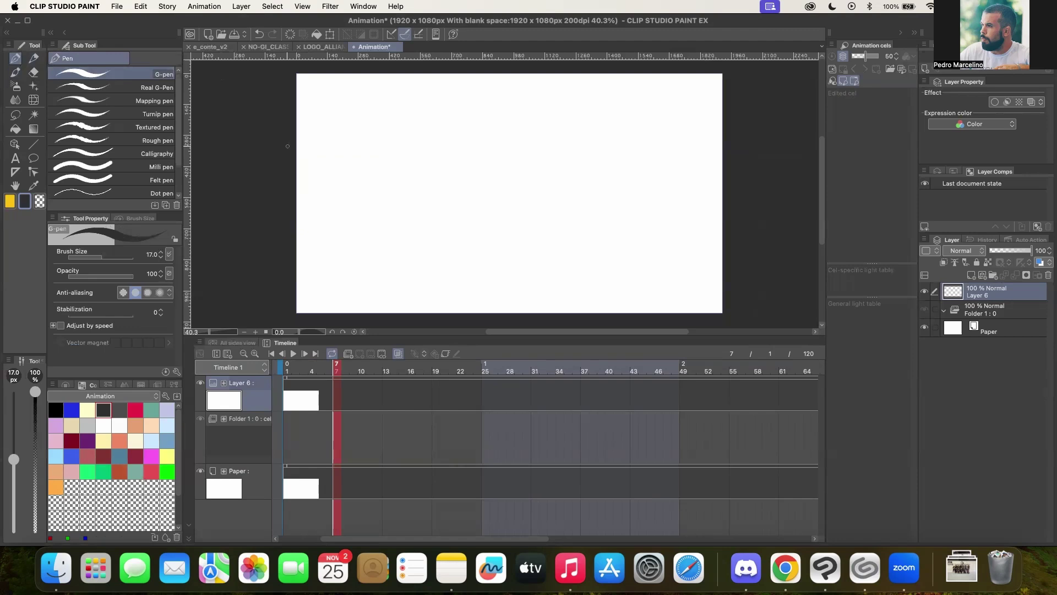
{"action": "left_click_drag", "start_coordinate": [415, 174], "coordinate": [519, 194]}
{"action": "key", "text": "super+z"}
{"action": "mouse_move", "coordinate": [440, 143]}
{"action": "left_mouse_down"}
{"action": "mouse_move", "coordinate": [478, 168]}
{"action": "mouse_move", "coordinate": [556, 177]}
{"action": "left_mouse_up"}
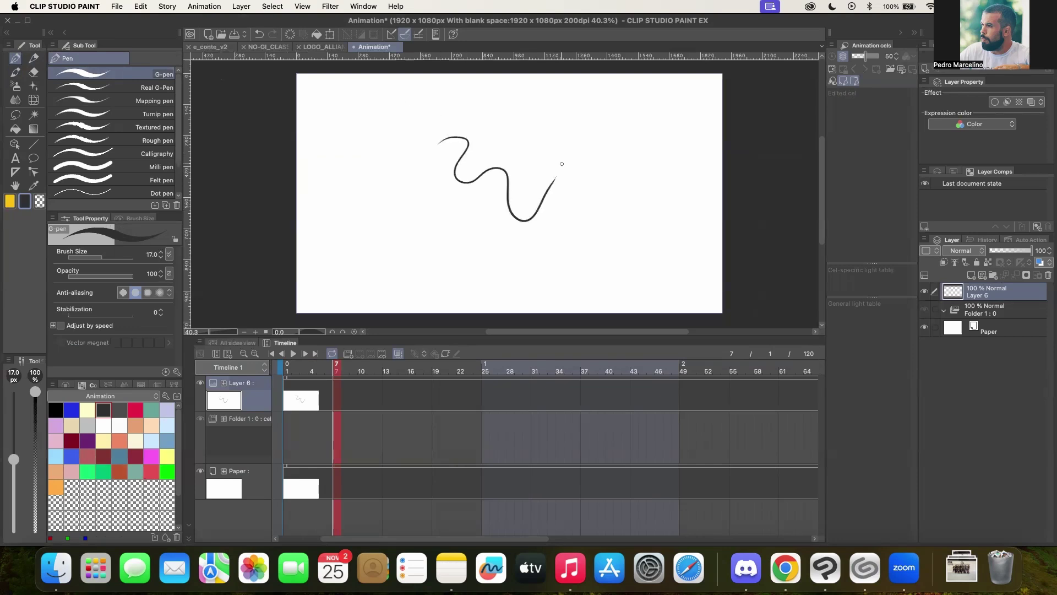
{"action": "key", "text": "super+z"}
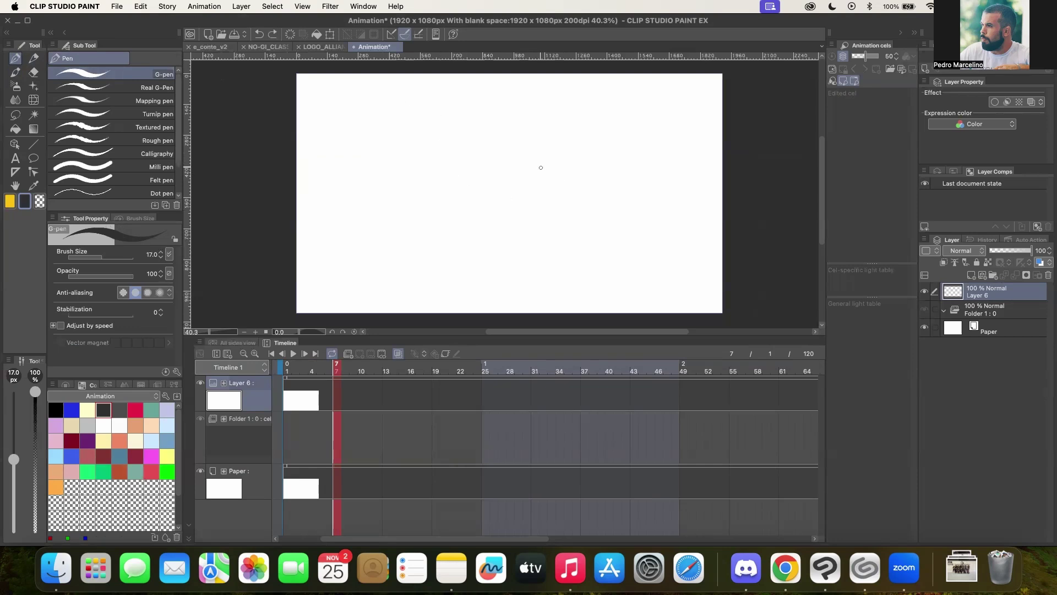
Step: Draw a wavy G-pen line on a new vector layer and reshape its lower end by moving control points with the Object tool
{"action": "left_click", "coordinate": [981, 275]}
{"action": "mouse_move", "coordinate": [474, 131]}
{"action": "left_mouse_down"}
{"action": "mouse_move", "coordinate": [507, 162]}
{"action": "mouse_move", "coordinate": [541, 227]}
{"action": "left_mouse_up"}
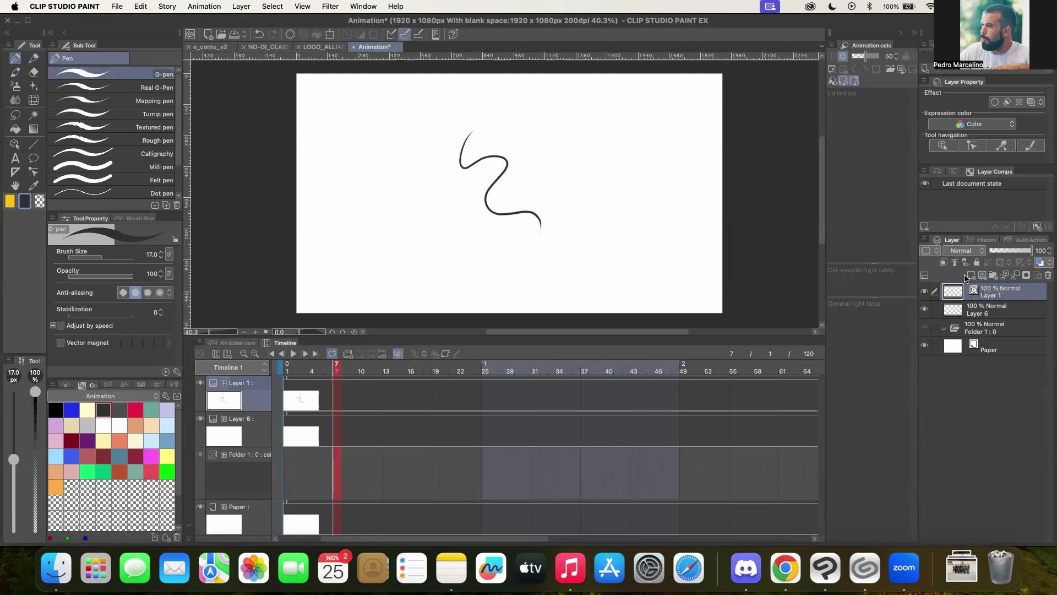
{"action": "key", "text": "o"}
{"action": "left_click", "coordinate": [526, 214]}
{"action": "mouse_move", "coordinate": [527, 213]}
{"action": "left_mouse_down"}
{"action": "mouse_move", "coordinate": [536, 179]}
{"action": "mouse_move", "coordinate": [516, 238]}
{"action": "left_mouse_up"}
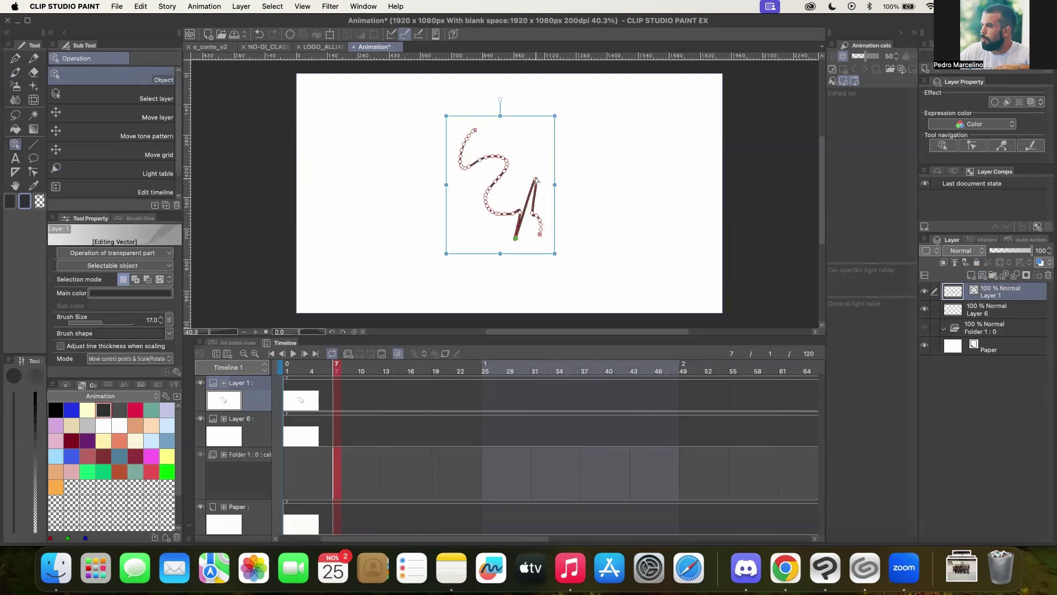
{"action": "left_click_drag", "start_coordinate": [536, 179], "coordinate": [542, 185]}
{"action": "left_click", "coordinate": [596, 216]}
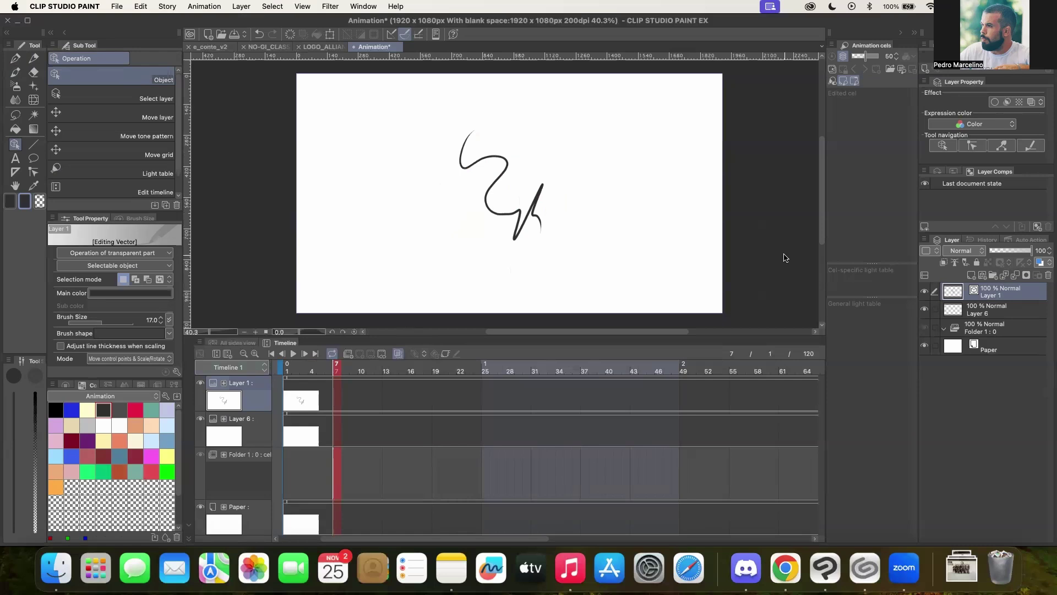
Step: Delete the vector layer holding the reshaped line
{"action": "scroll", "coordinate": [507, 251], "scroll_direction": "down", "scroll_amount": 3}
{"action": "scroll", "coordinate": [430, 214], "scroll_direction": "up", "scroll_amount": 1}
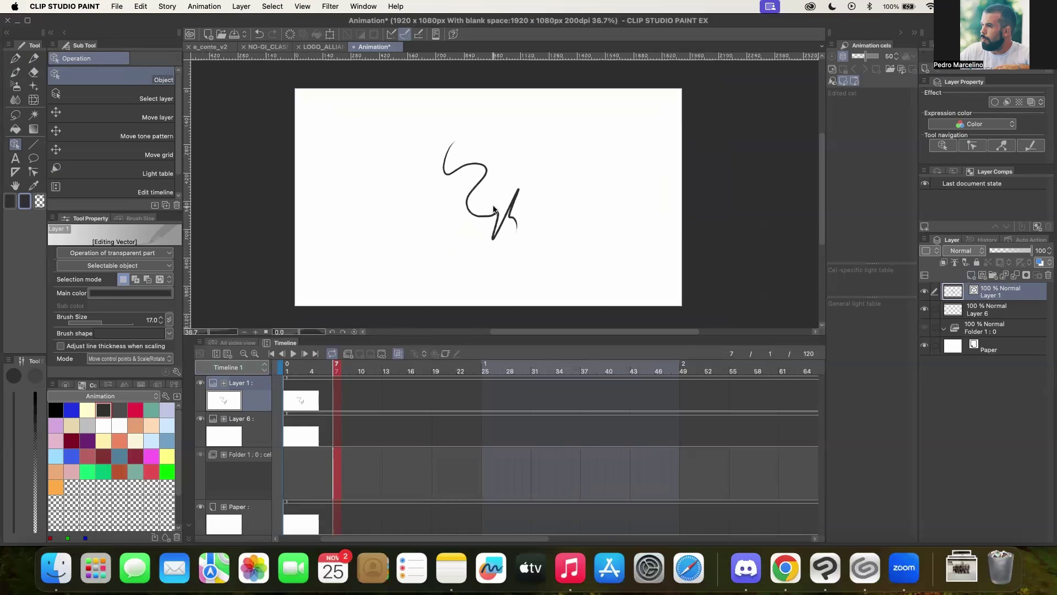
{"action": "left_click", "coordinate": [1049, 275]}
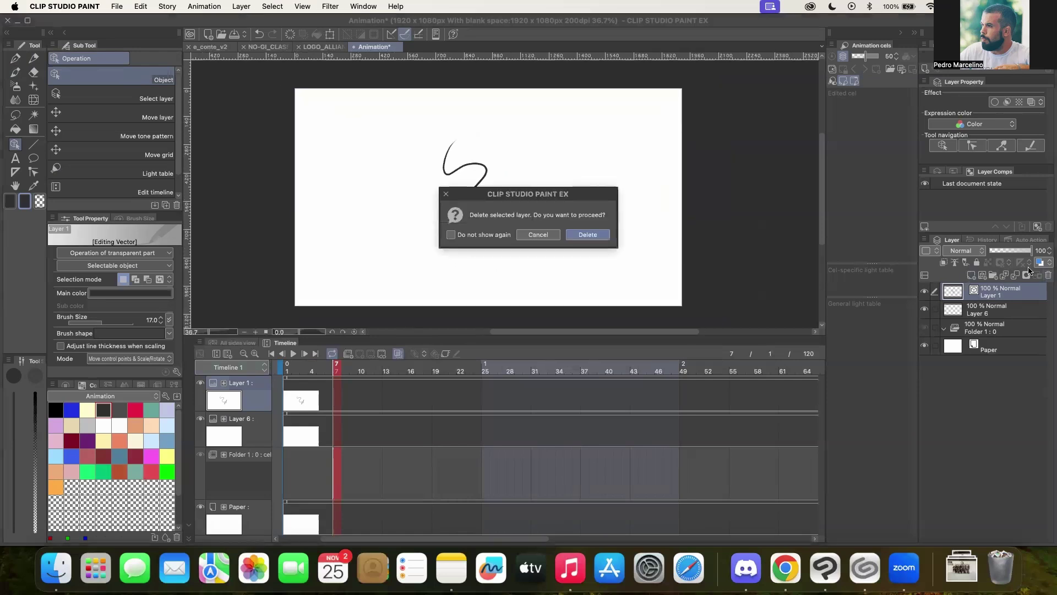
{"action": "left_click", "coordinate": [588, 234]}
Step: Draw a wavy line on Layer 6 with the animator pencil and compare it with a test stroke of the standard Pencil
{"action": "left_click", "coordinate": [35, 58]}
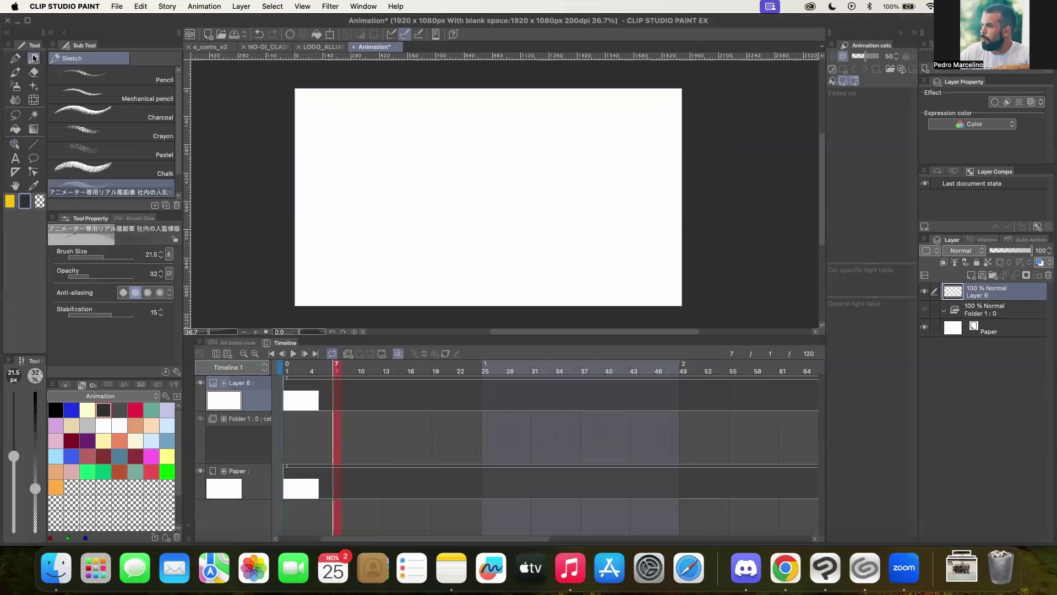
{"action": "mouse_move", "coordinate": [473, 144]}
{"action": "left_mouse_down"}
{"action": "mouse_move", "coordinate": [516, 205]}
{"action": "mouse_move", "coordinate": [561, 234]}
{"action": "mouse_move", "coordinate": [479, 225]}
{"action": "mouse_move", "coordinate": [489, 148]}
{"action": "left_mouse_up"}
{"action": "key", "text": "super+z"}
{"action": "mouse_move", "coordinate": [424, 157]}
{"action": "left_mouse_down"}
{"action": "mouse_move", "coordinate": [425, 183]}
{"action": "mouse_move", "coordinate": [479, 209]}
{"action": "left_mouse_up"}
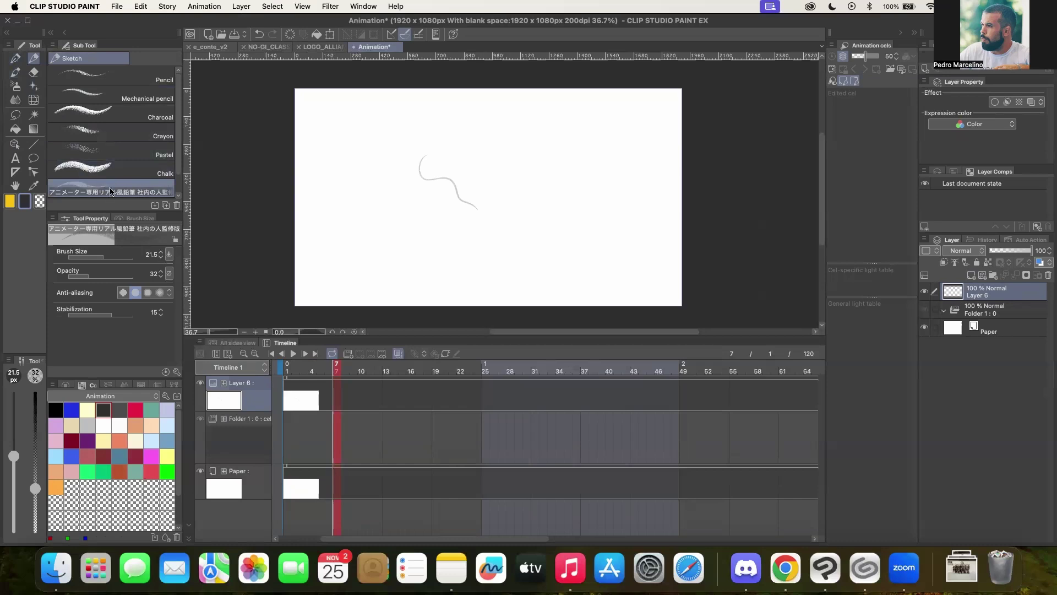
{"action": "left_click", "coordinate": [163, 77]}
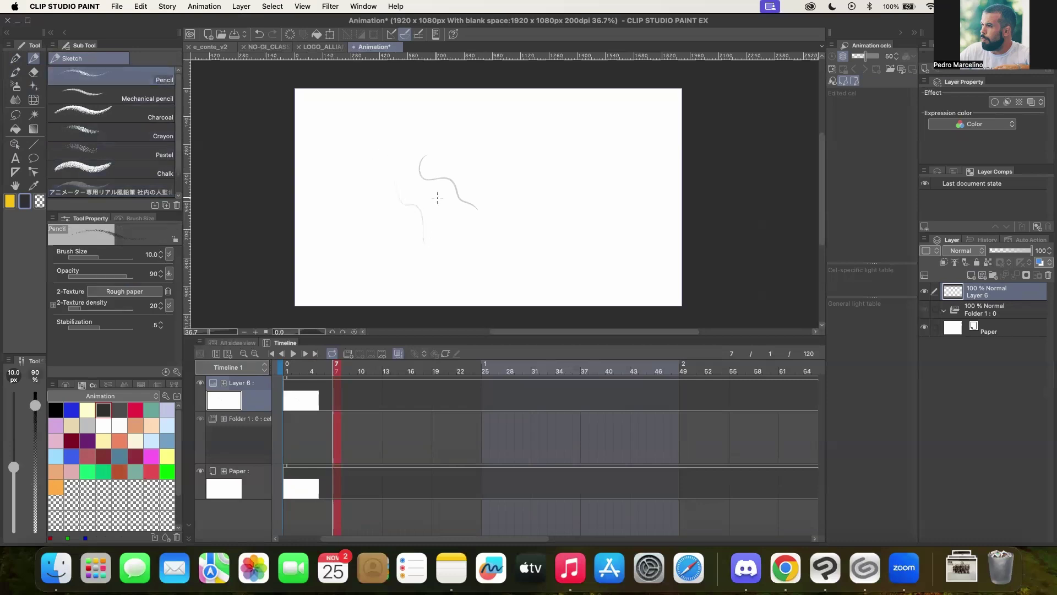
{"action": "left_click", "coordinate": [112, 187]}
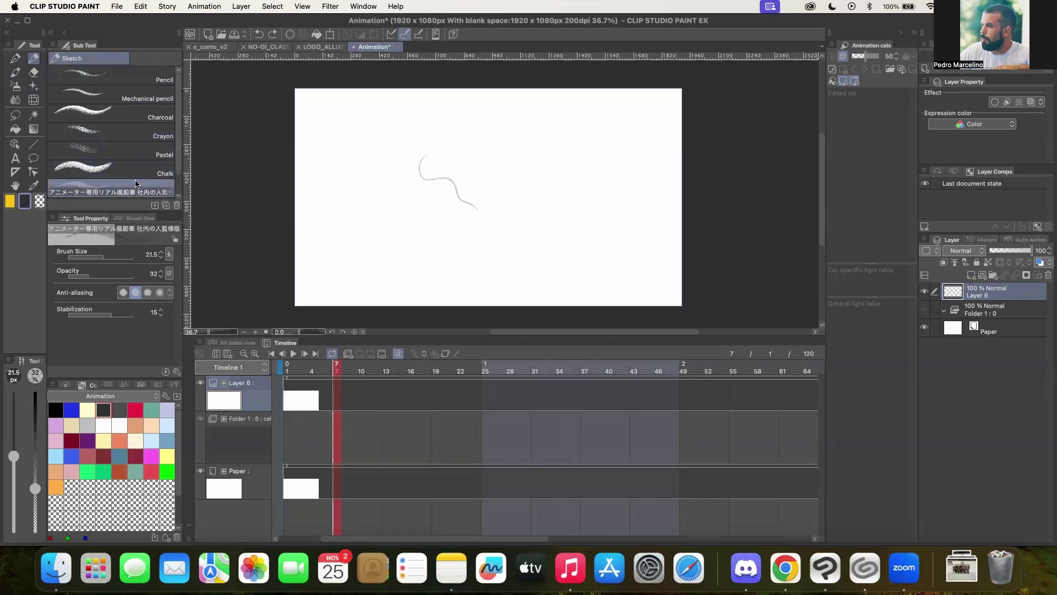
Step: Set the standard Pencil's 2-Texture density to 19 and lower its 2-Scale ratio in the detailed sub tool settings
{"action": "left_click", "coordinate": [148, 76]}
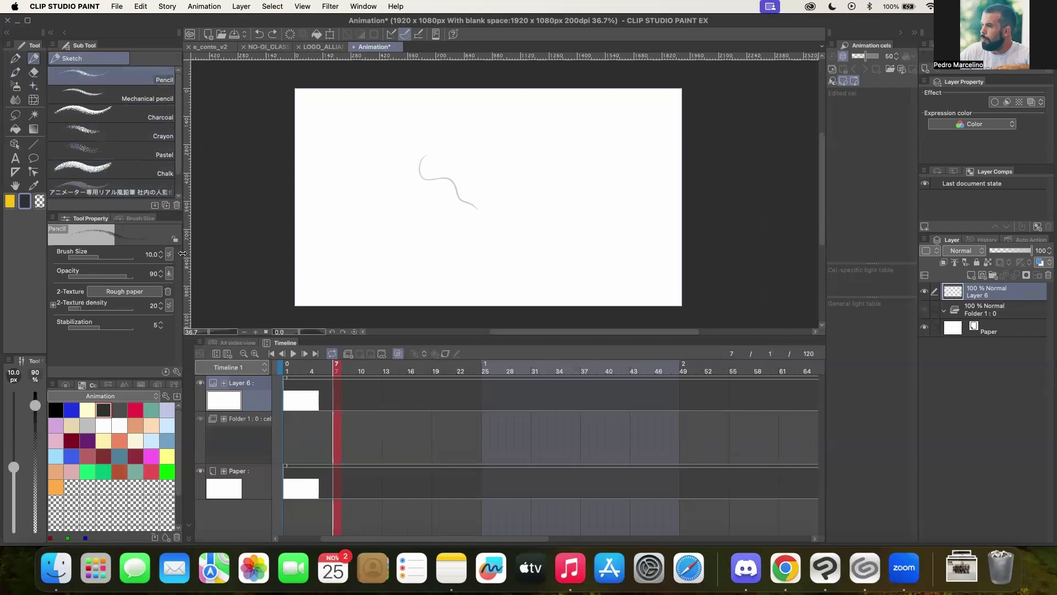
{"action": "left_click", "coordinate": [176, 372]}
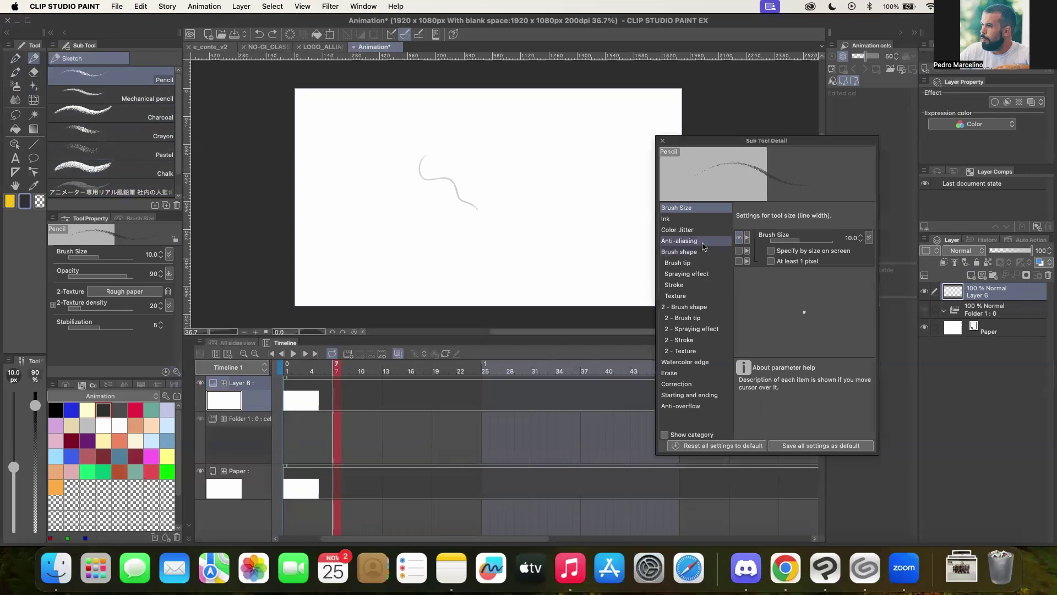
{"action": "left_click", "coordinate": [699, 352]}
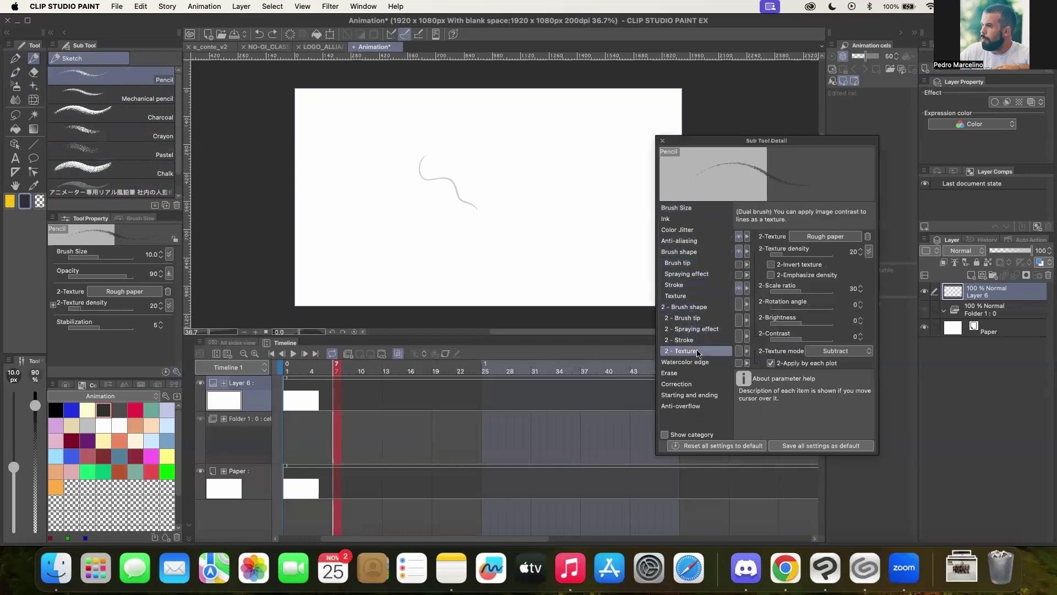
{"action": "mouse_move", "coordinate": [785, 255]}
{"action": "left_mouse_down"}
{"action": "mouse_move", "coordinate": [800, 255]}
{"action": "mouse_move", "coordinate": [782, 255]}
{"action": "left_mouse_up"}
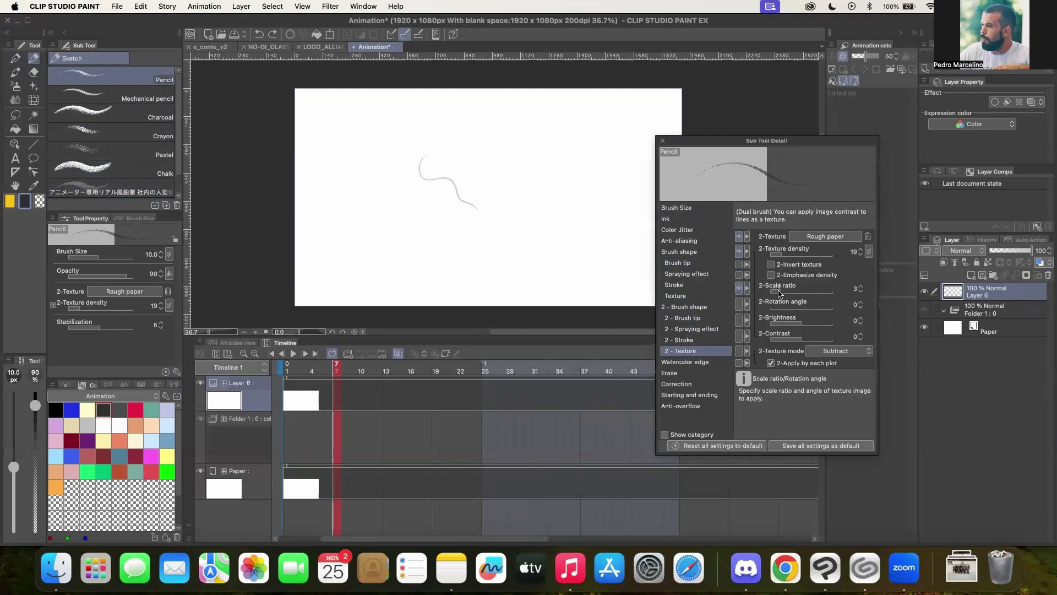
{"action": "left_click_drag", "start_coordinate": [798, 291], "coordinate": [785, 291]}
{"action": "left_click", "coordinate": [663, 140]}
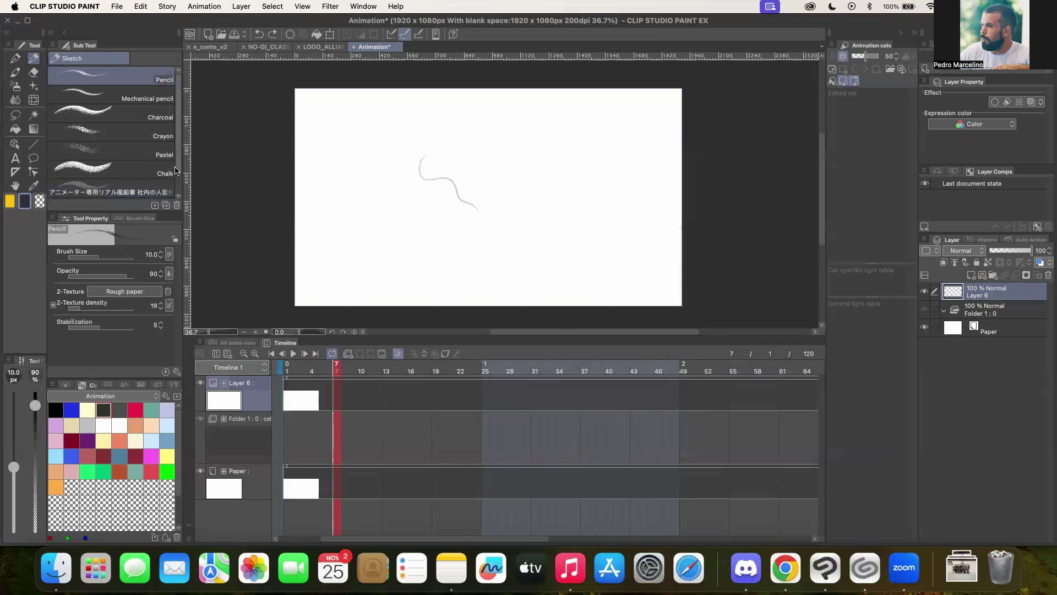
Step: Paint a dark cloud on Layer 6 with the Angled Fluffy Clouds brush and a patch of Watercolor splash to its left
{"action": "left_click", "coordinate": [17, 60]}
{"action": "left_click", "coordinate": [34, 58]}
{"action": "left_click", "coordinate": [16, 71]}
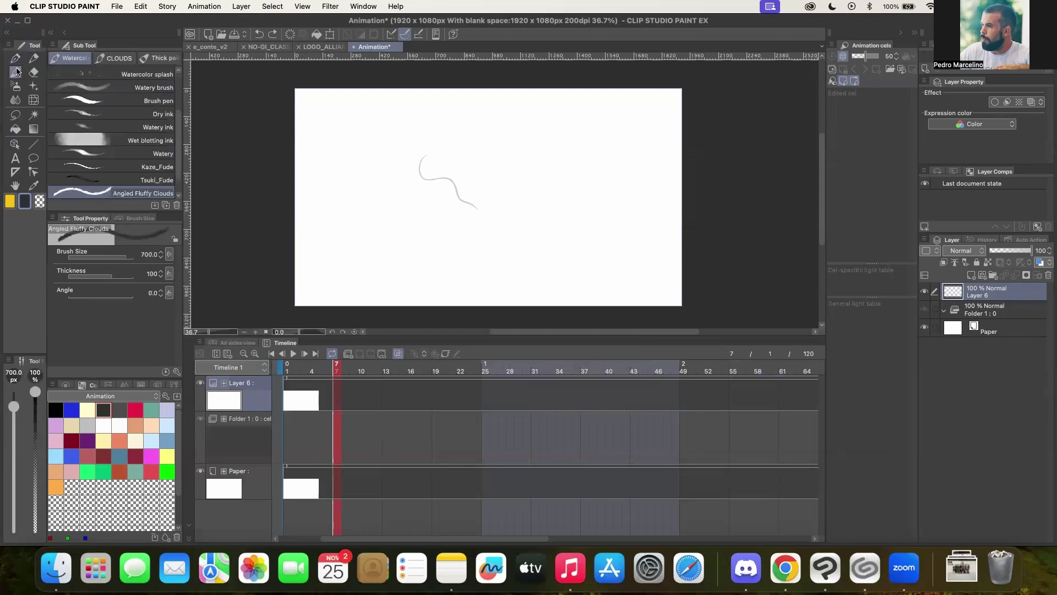
{"action": "mouse_move", "coordinate": [488, 160]}
{"action": "left_mouse_down"}
{"action": "mouse_move", "coordinate": [467, 191]}
{"action": "mouse_move", "coordinate": [523, 215]}
{"action": "mouse_move", "coordinate": [614, 182]}
{"action": "mouse_move", "coordinate": [484, 198]}
{"action": "mouse_move", "coordinate": [441, 182]}
{"action": "left_mouse_up"}
{"action": "left_click", "coordinate": [145, 87]}
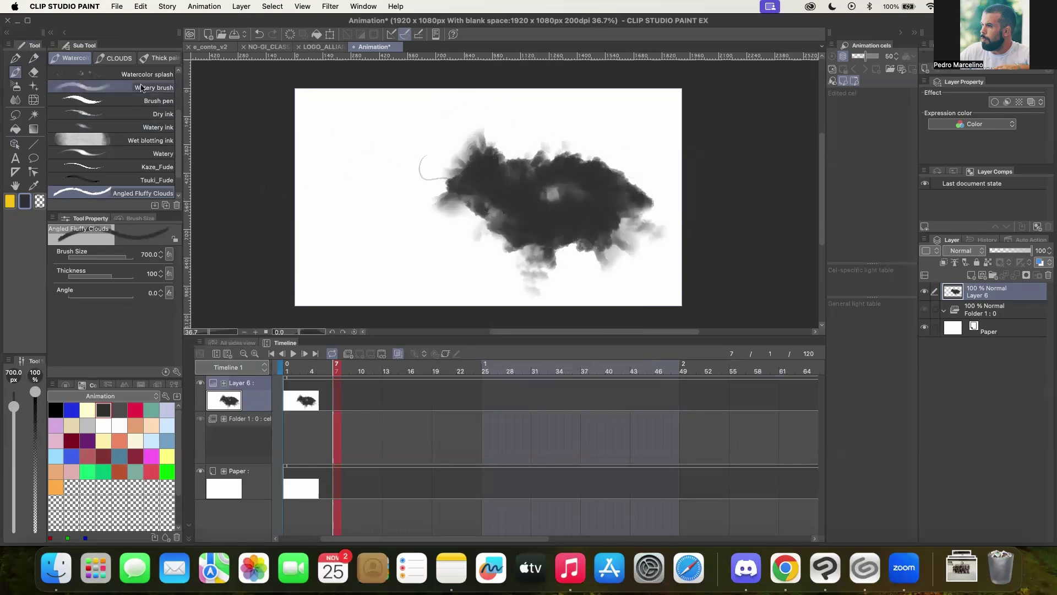
{"action": "left_click", "coordinate": [153, 78]}
{"action": "mouse_move", "coordinate": [349, 154]}
{"action": "left_mouse_down"}
{"action": "mouse_move", "coordinate": [389, 193]}
{"action": "mouse_move", "coordinate": [371, 223]}
{"action": "mouse_move", "coordinate": [378, 153]}
{"action": "mouse_move", "coordinate": [365, 207]}
{"action": "mouse_move", "coordinate": [413, 170]}
{"action": "left_mouse_up"}
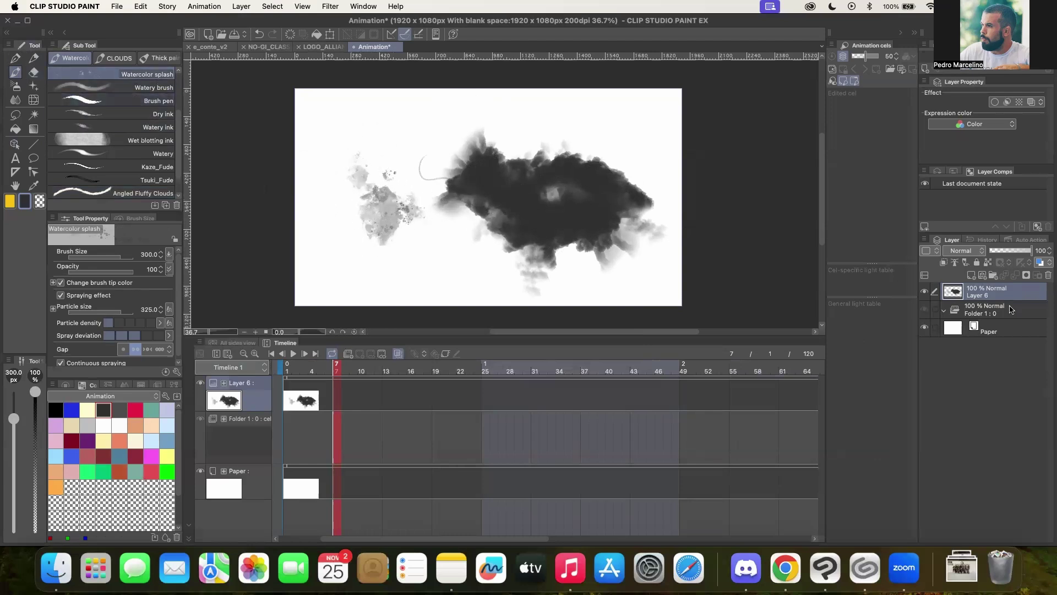
Step: Delete Layer 6 and create a new empty raster layer above the animation folder
{"action": "left_click", "coordinate": [1048, 275]}
{"action": "left_click", "coordinate": [590, 234]}
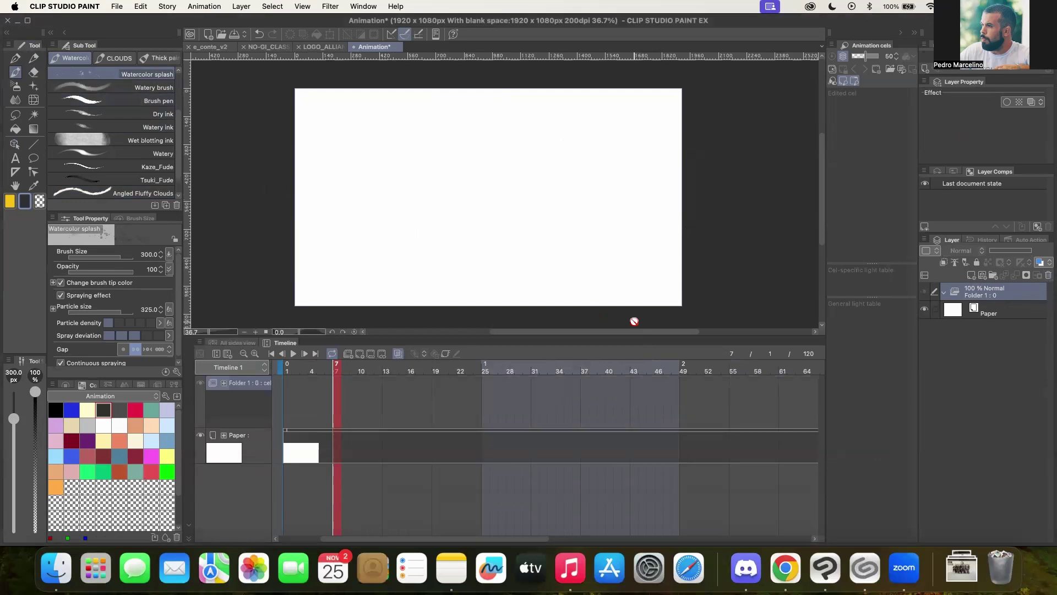
{"action": "left_click", "coordinate": [972, 275]}
{"action": "left_click_drag", "start_coordinate": [987, 305], "coordinate": [984, 291]}
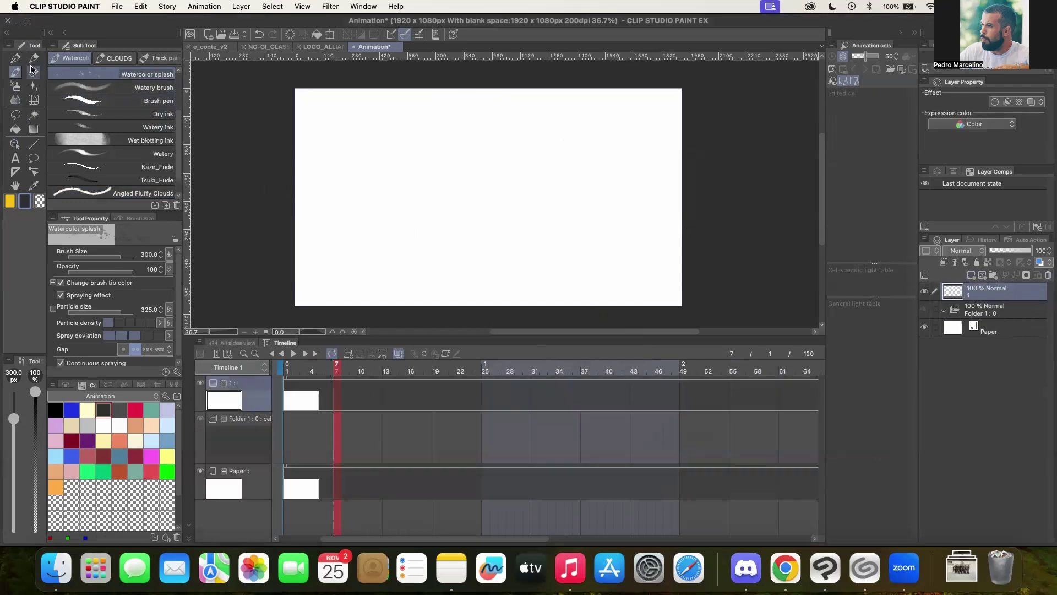
Step: Try test strokes with the Soft and Spray airbrushes on the empty raster layer and undo them
{"action": "left_click", "coordinate": [16, 86]}
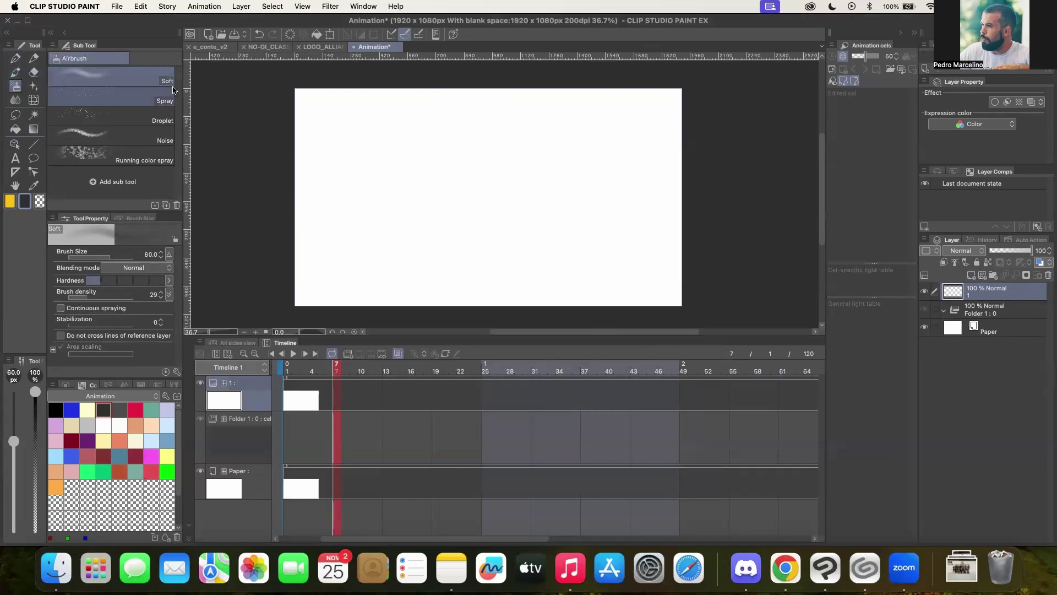
{"action": "left_click_drag", "start_coordinate": [382, 191], "coordinate": [418, 200]}
{"action": "key", "text": "super+z"}
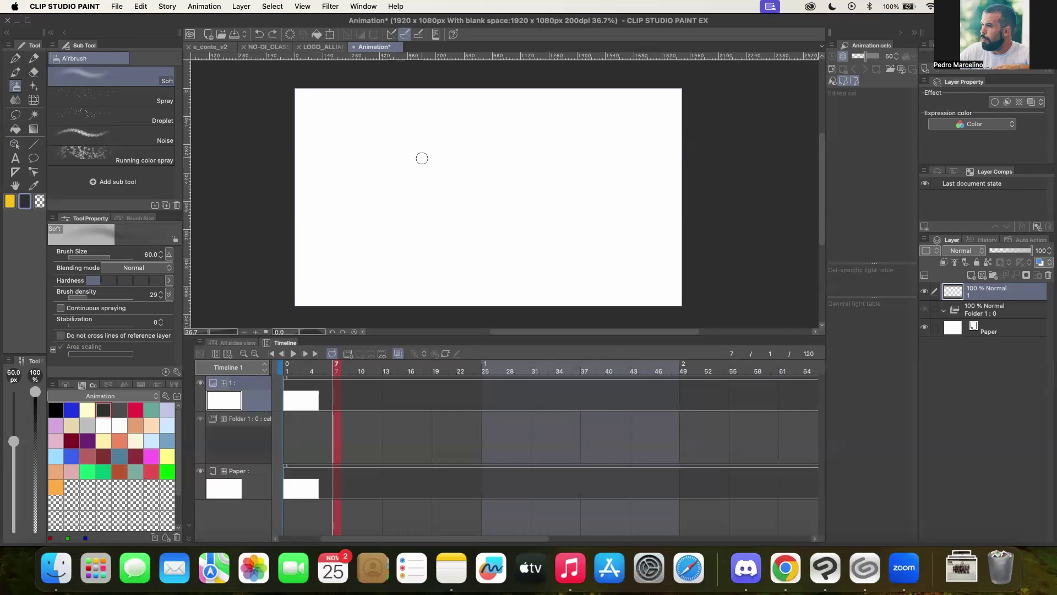
{"action": "left_click", "coordinate": [110, 96]}
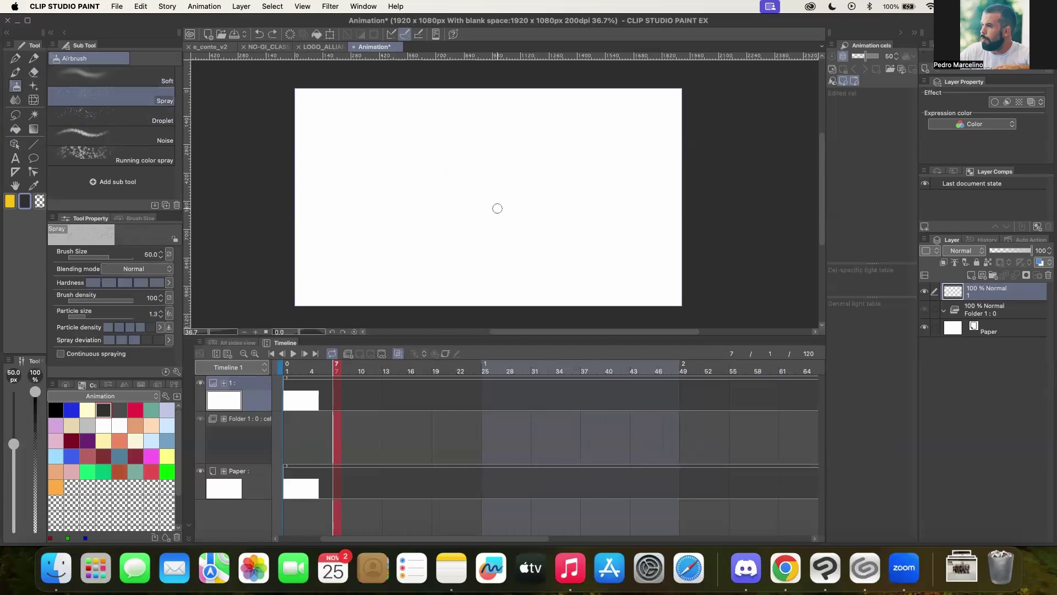
{"action": "key", "text": "super+z"}
Step: Try a Bloodstain stroke from the Effect decoration brushes on the canvas and undo it
{"action": "left_click", "coordinate": [34, 88]}
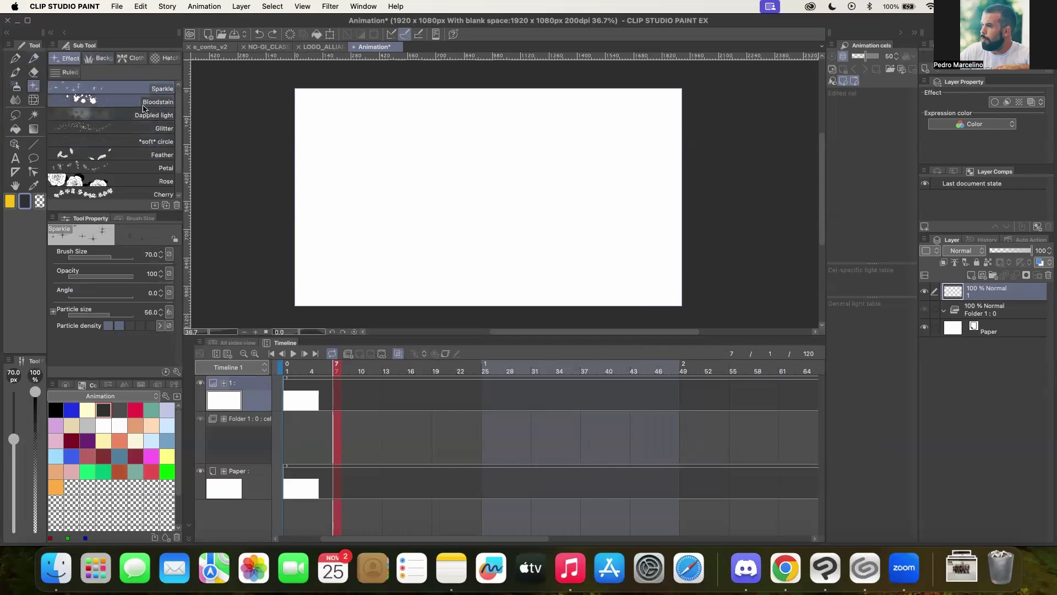
{"action": "left_click_drag", "start_coordinate": [178, 119], "coordinate": [178, 143]}
{"action": "scroll", "coordinate": [178, 126], "scroll_direction": "up", "scroll_amount": 2}
{"action": "left_click", "coordinate": [137, 102]}
{"action": "mouse_move", "coordinate": [429, 164]}
{"action": "left_mouse_down"}
{"action": "mouse_move", "coordinate": [515, 211]}
{"action": "mouse_move", "coordinate": [451, 177]}
{"action": "left_mouse_up"}
{"action": "key", "text": "super+z"}
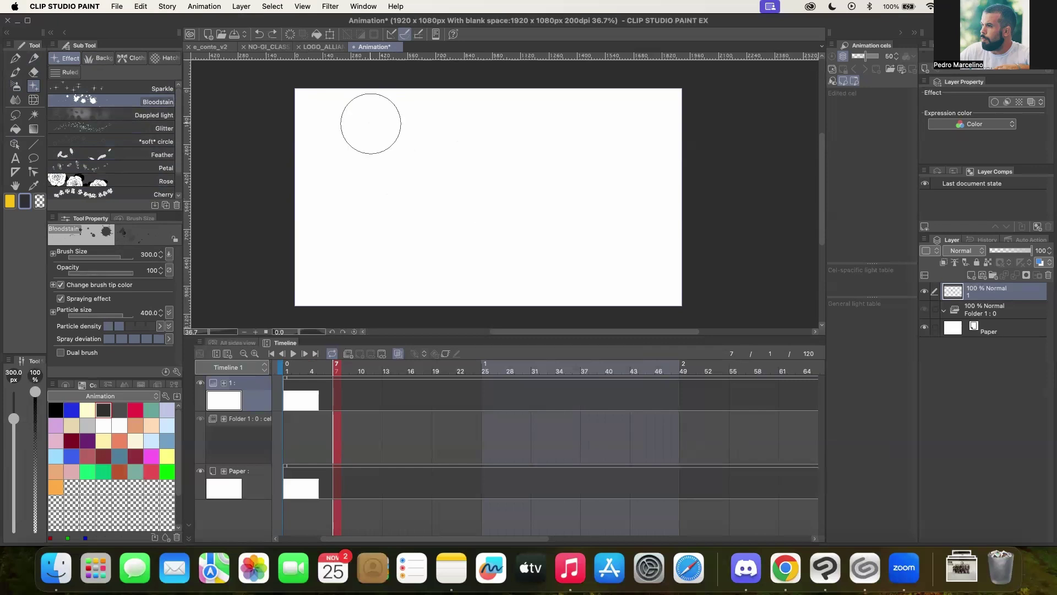
Step: Try a foliage clump with the Leaves background brush, browse the other decoration brushes, and undo the foliage
{"action": "left_click", "coordinate": [100, 58]}
{"action": "mouse_move", "coordinate": [391, 203]}
{"action": "left_mouse_down"}
{"action": "mouse_move", "coordinate": [493, 199]}
{"action": "mouse_move", "coordinate": [479, 172]}
{"action": "mouse_move", "coordinate": [434, 172]}
{"action": "mouse_move", "coordinate": [443, 179]}
{"action": "mouse_move", "coordinate": [410, 198]}
{"action": "left_mouse_up"}
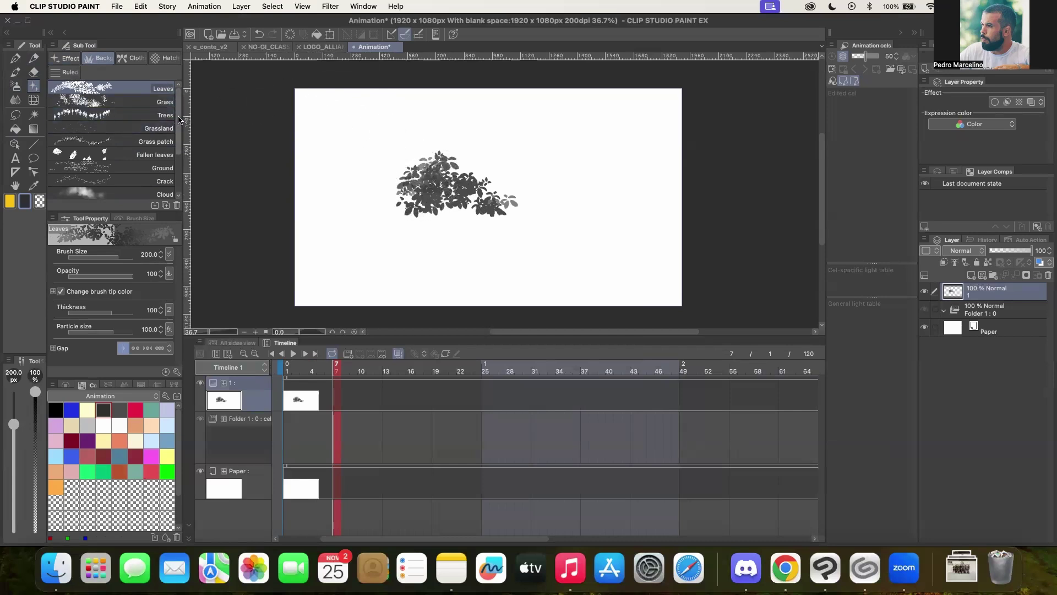
{"action": "scroll", "coordinate": [113, 122], "scroll_direction": "down", "scroll_amount": 3}
{"action": "scroll", "coordinate": [110, 82], "scroll_direction": "up", "scroll_amount": 3}
{"action": "left_click", "coordinate": [65, 72]}
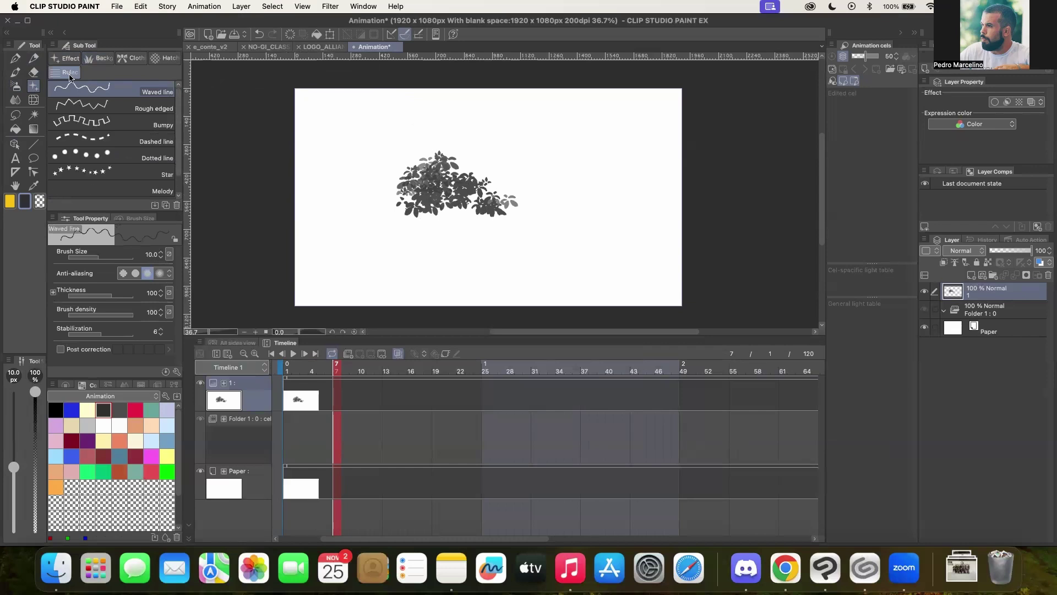
{"action": "scroll", "coordinate": [177, 132], "scroll_direction": "down", "scroll_amount": 5}
{"action": "scroll", "coordinate": [178, 142], "scroll_direction": "up", "scroll_amount": 2}
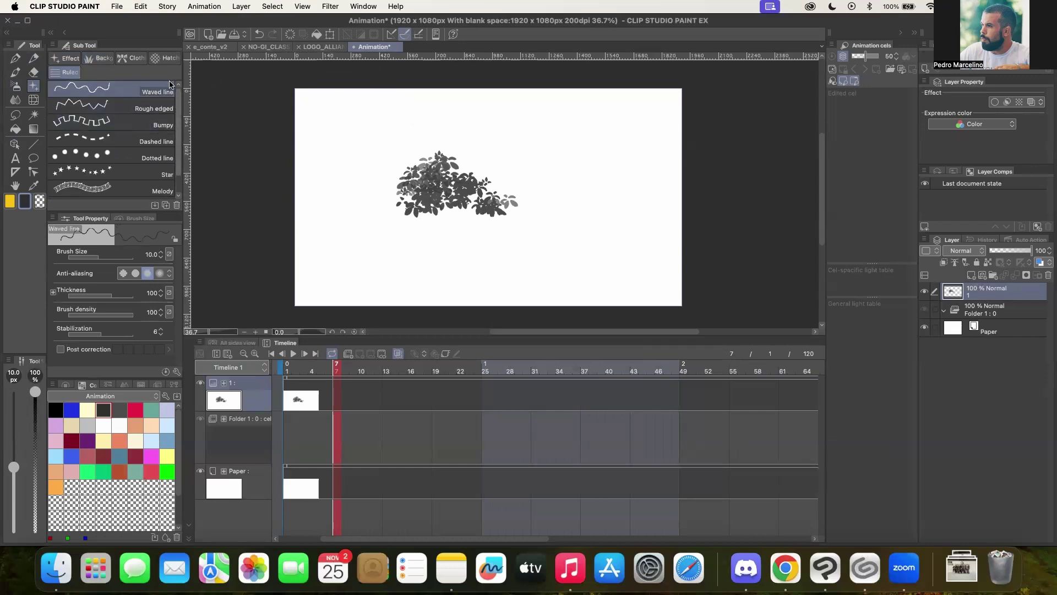
{"action": "key", "text": "super+z"}
{"action": "key", "text": "super+z"}
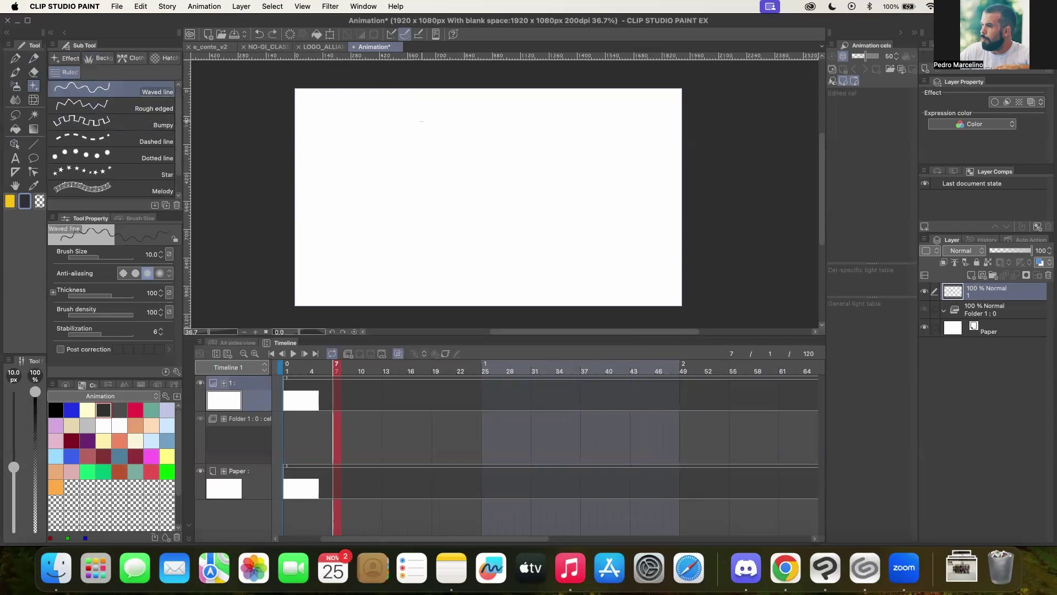
Step: Paint a crimson patch and an adjoining teal patch on its right with the Watery brush at size 120
{"action": "left_click", "coordinate": [15, 100]}
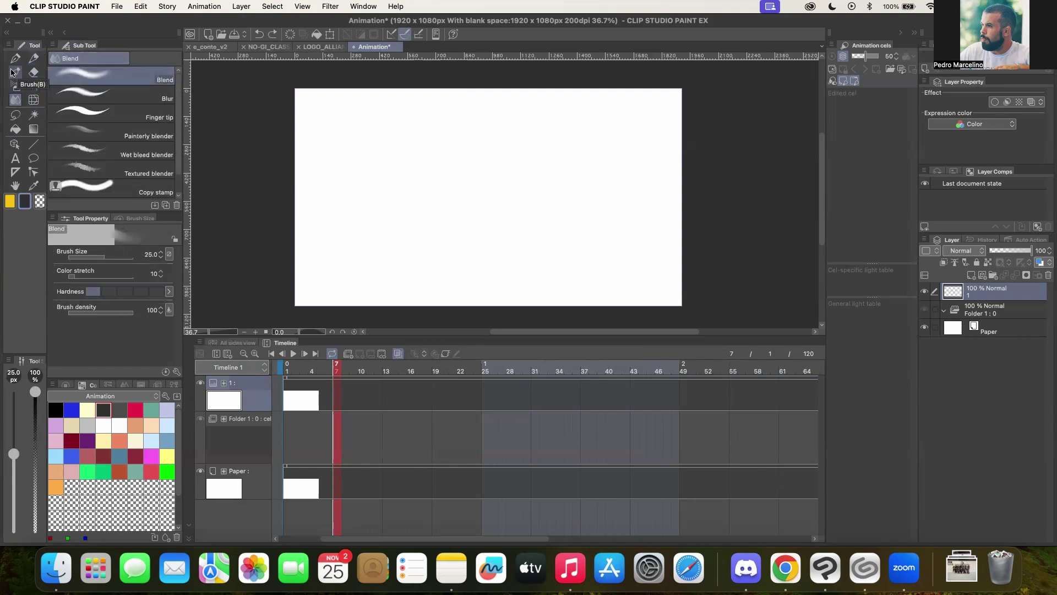
{"action": "left_click", "coordinate": [128, 405]}
{"action": "left_click", "coordinate": [15, 71]}
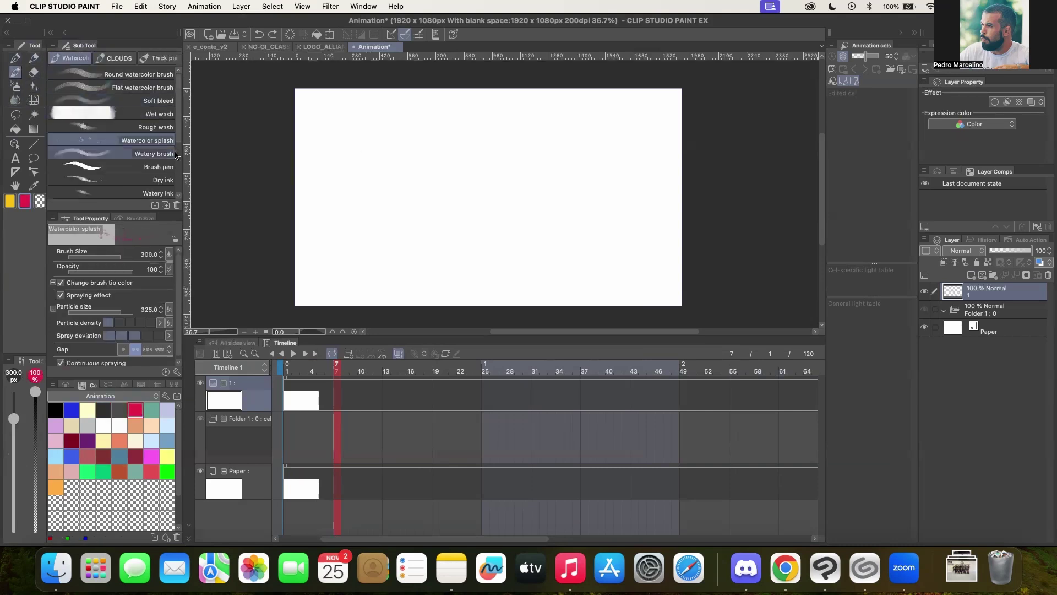
{"action": "scroll", "coordinate": [175, 154], "scroll_direction": "down", "scroll_amount": 3}
{"action": "scroll", "coordinate": [176, 189], "scroll_direction": "up", "scroll_amount": 1}
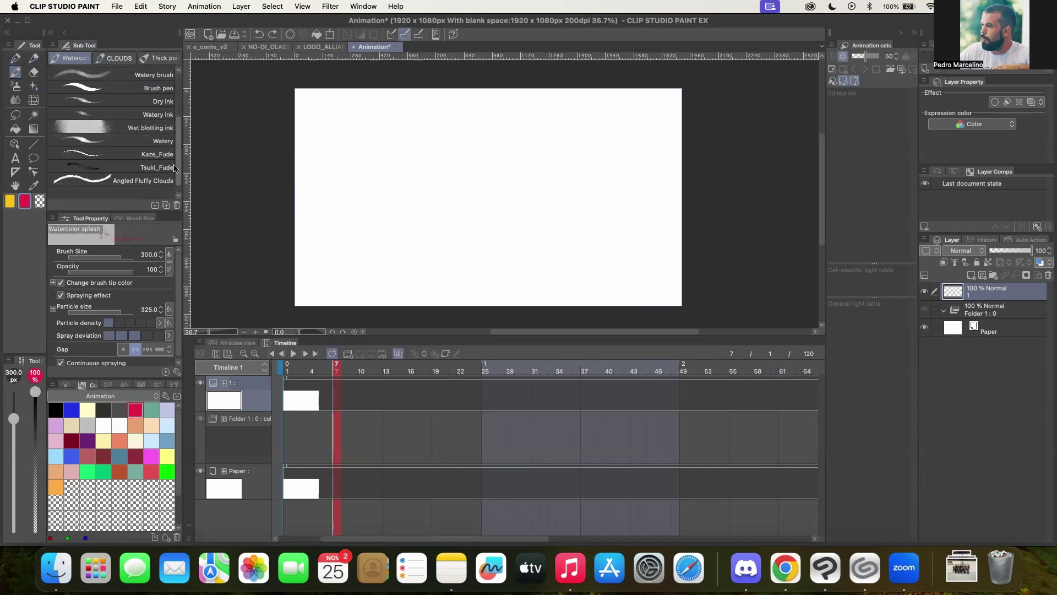
{"action": "left_click", "coordinate": [138, 141]}
{"action": "key", "text": "bracketright"}
{"action": "key", "text": "bracketright"}
{"action": "key", "text": "bracketright"}
{"action": "key", "text": "bracketright"}
{"action": "key", "text": "bracketright"}
{"action": "key", "text": "bracketright"}
{"action": "key", "text": "bracketright"}
{"action": "key", "text": "bracketright"}
{"action": "key", "text": "bracketright"}
{"action": "key", "text": "bracketright"}
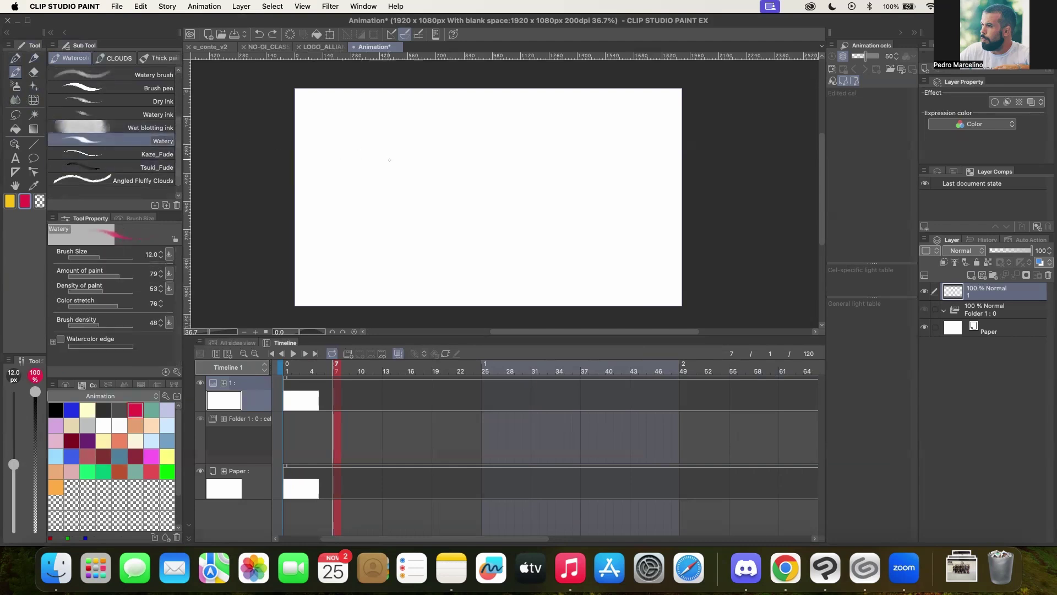
{"action": "key", "text": "bracketright"}
{"action": "key", "text": "bracketright"}
{"action": "mouse_move", "coordinate": [378, 163]}
{"action": "left_mouse_down"}
{"action": "mouse_move", "coordinate": [413, 165]}
{"action": "mouse_move", "coordinate": [386, 164]}
{"action": "mouse_move", "coordinate": [429, 204]}
{"action": "mouse_move", "coordinate": [388, 188]}
{"action": "mouse_move", "coordinate": [434, 154]}
{"action": "left_mouse_up"}
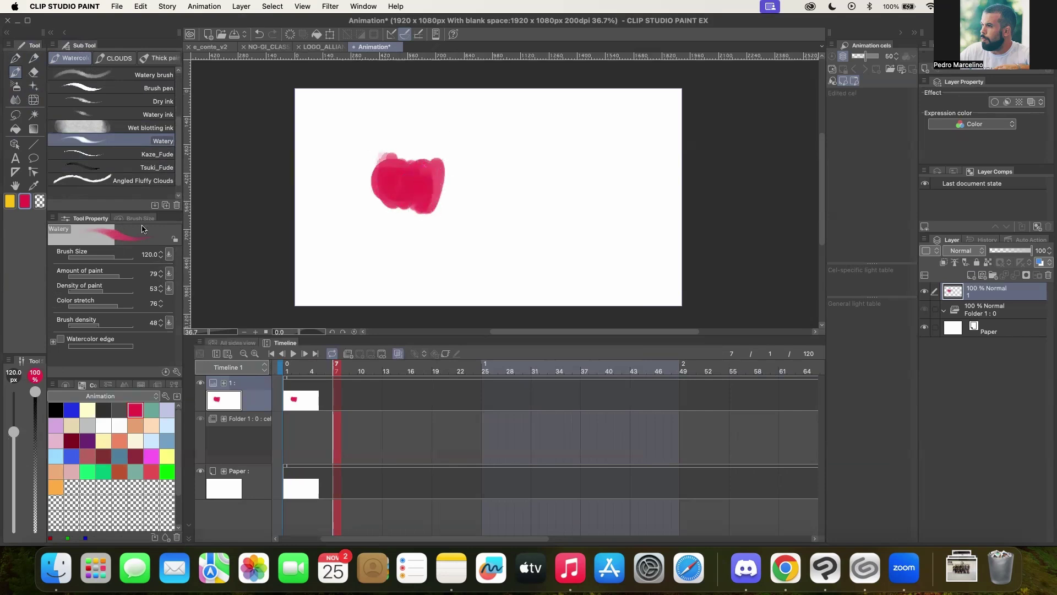
{"action": "left_click", "coordinate": [151, 409]}
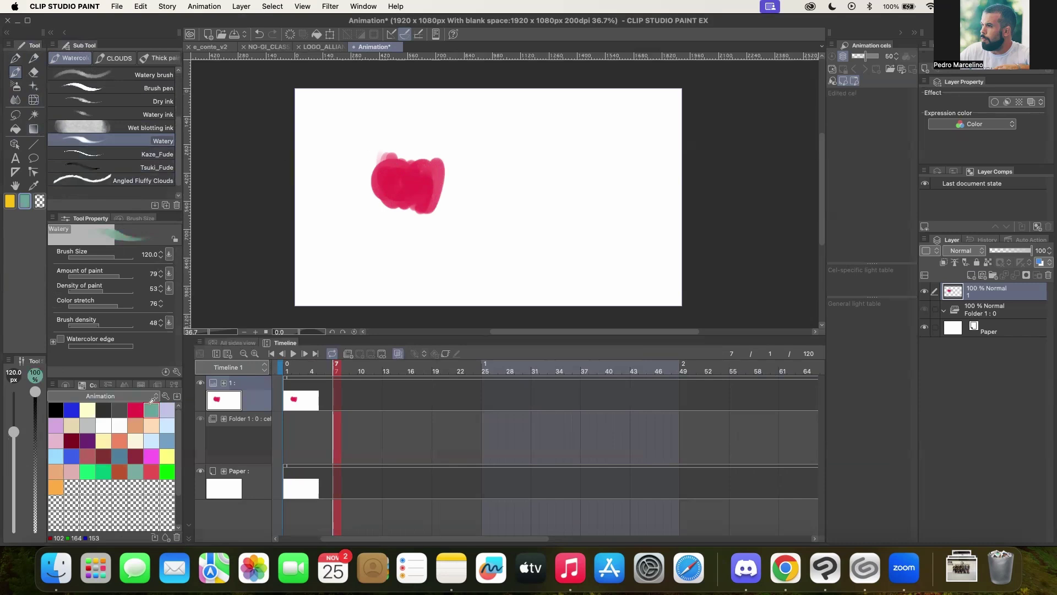
{"action": "mouse_move", "coordinate": [454, 203]}
{"action": "left_mouse_down"}
{"action": "mouse_move", "coordinate": [449, 189]}
{"action": "mouse_move", "coordinate": [472, 176]}
{"action": "mouse_move", "coordinate": [489, 195]}
{"action": "mouse_move", "coordinate": [470, 172]}
{"action": "mouse_move", "coordinate": [496, 156]}
{"action": "mouse_move", "coordinate": [498, 181]}
{"action": "mouse_move", "coordinate": [460, 146]}
{"action": "left_mouse_up"}
Step: Smooth the boundary between the crimson and teal patches with the Blend tool at size 80
{"action": "left_click", "coordinate": [20, 100]}
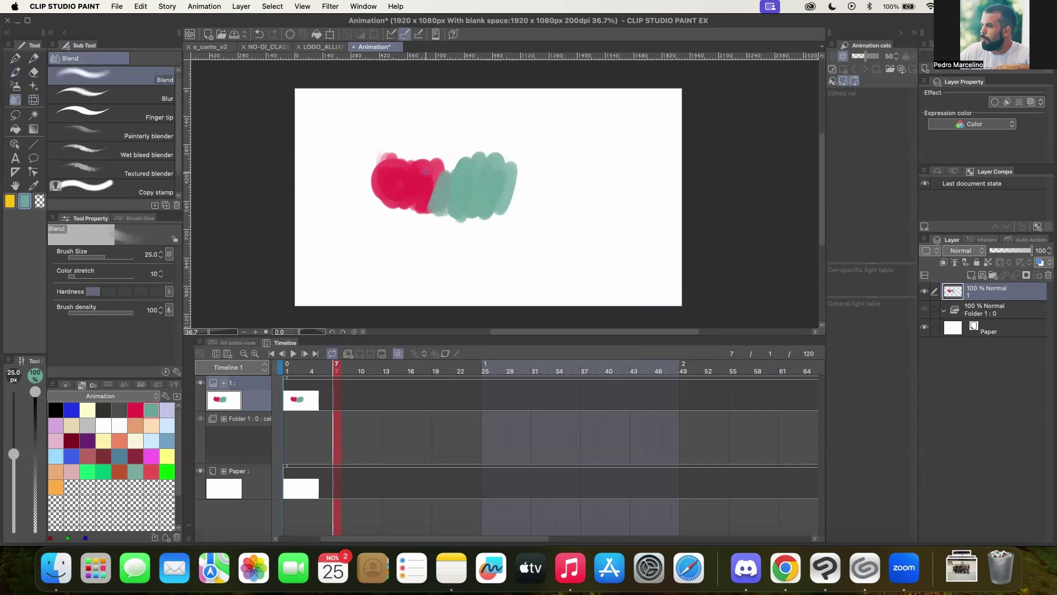
{"action": "key", "text": "bracketright"}
{"action": "key", "text": "bracketright"}
{"action": "key", "text": "bracketright"}
{"action": "key", "text": "bracketright"}
{"action": "key", "text": "bracketright"}
{"action": "key", "text": "bracketright"}
{"action": "mouse_move", "coordinate": [440, 179]}
{"action": "left_mouse_down"}
{"action": "mouse_move", "coordinate": [434, 209]}
{"action": "mouse_move", "coordinate": [430, 170]}
{"action": "mouse_move", "coordinate": [417, 193]}
{"action": "mouse_move", "coordinate": [440, 203]}
{"action": "mouse_move", "coordinate": [463, 190]}
{"action": "mouse_move", "coordinate": [414, 196]}
{"action": "mouse_move", "coordinate": [460, 191]}
{"action": "mouse_move", "coordinate": [443, 175]}
{"action": "mouse_move", "coordinate": [457, 166]}
{"action": "mouse_move", "coordinate": [435, 179]}
{"action": "mouse_move", "coordinate": [450, 199]}
{"action": "mouse_move", "coordinate": [459, 194]}
{"action": "mouse_move", "coordinate": [465, 218]}
{"action": "mouse_move", "coordinate": [448, 219]}
{"action": "mouse_move", "coordinate": [416, 179]}
{"action": "mouse_move", "coordinate": [450, 188]}
{"action": "mouse_move", "coordinate": [454, 217]}
{"action": "mouse_move", "coordinate": [468, 217]}
{"action": "mouse_move", "coordinate": [438, 180]}
{"action": "mouse_move", "coordinate": [464, 167]}
{"action": "mouse_move", "coordinate": [458, 203]}
{"action": "mouse_move", "coordinate": [469, 188]}
{"action": "mouse_move", "coordinate": [440, 200]}
{"action": "mouse_move", "coordinate": [436, 176]}
{"action": "mouse_move", "coordinate": [418, 195]}
{"action": "mouse_move", "coordinate": [413, 183]}
{"action": "mouse_move", "coordinate": [435, 179]}
{"action": "mouse_move", "coordinate": [451, 203]}
{"action": "mouse_move", "coordinate": [467, 167]}
{"action": "mouse_move", "coordinate": [481, 199]}
{"action": "mouse_move", "coordinate": [459, 165]}
{"action": "left_mouse_up"}
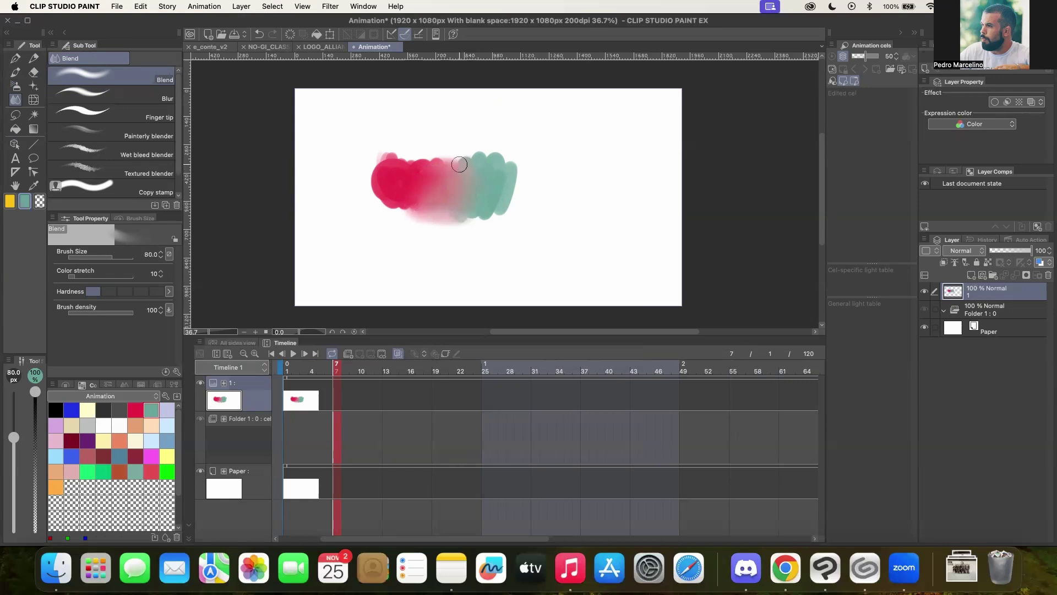
{"action": "left_click", "coordinate": [110, 113]}
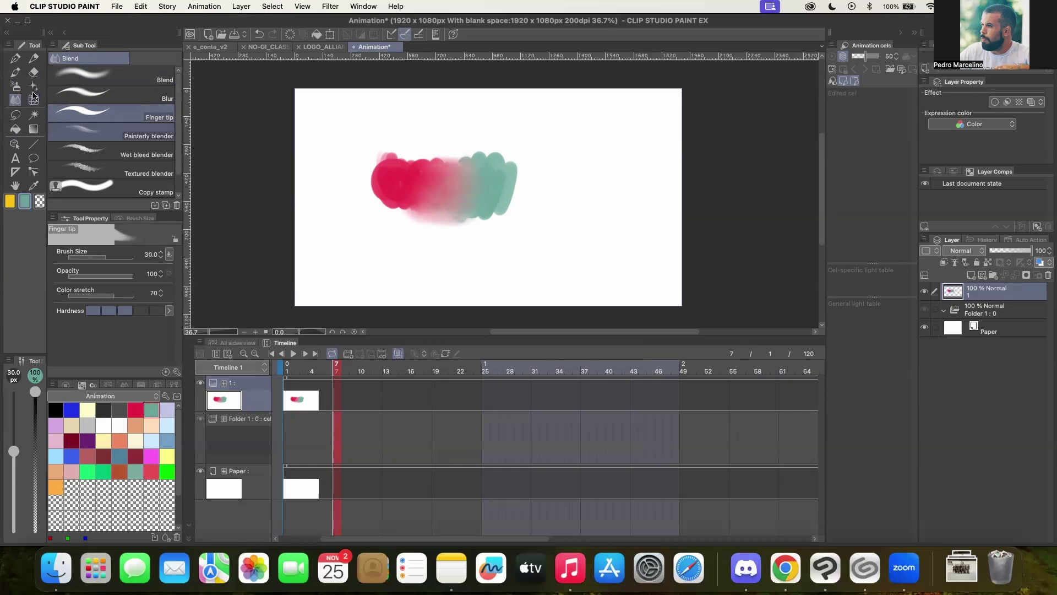
Step: Try Lasso and Rectangle selections around the blended paint patches and deselect them
{"action": "left_click", "coordinate": [15, 114]}
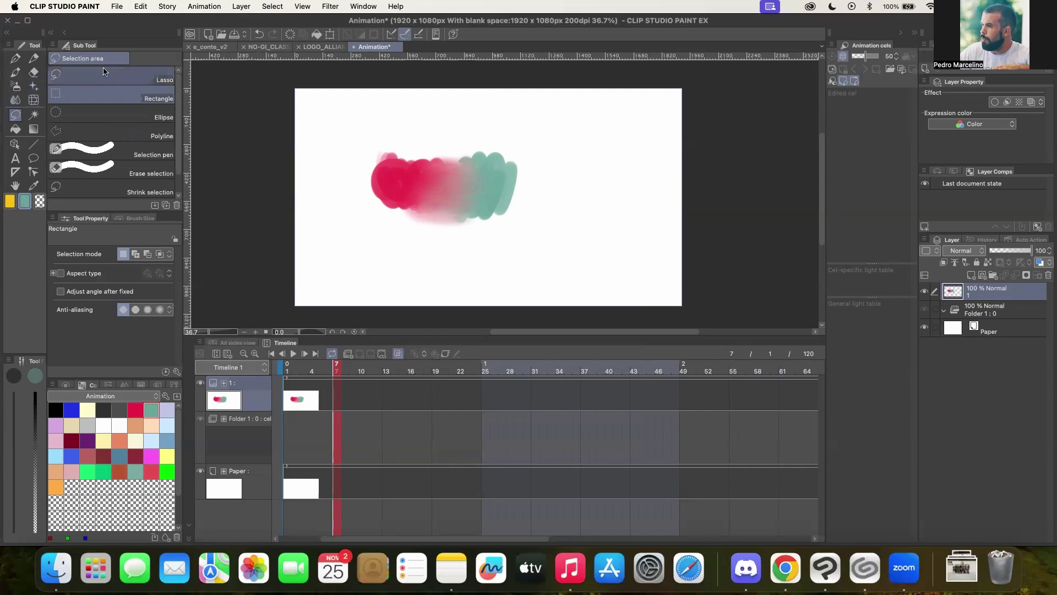
{"action": "left_click", "coordinate": [129, 118]}
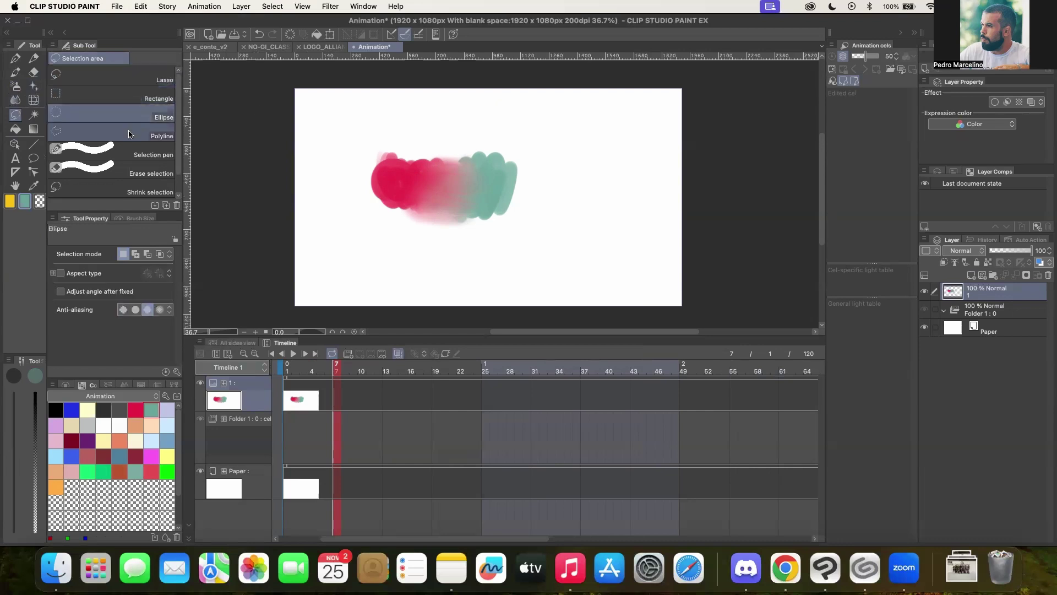
{"action": "left_click", "coordinate": [132, 97]}
{"action": "left_click", "coordinate": [136, 82]}
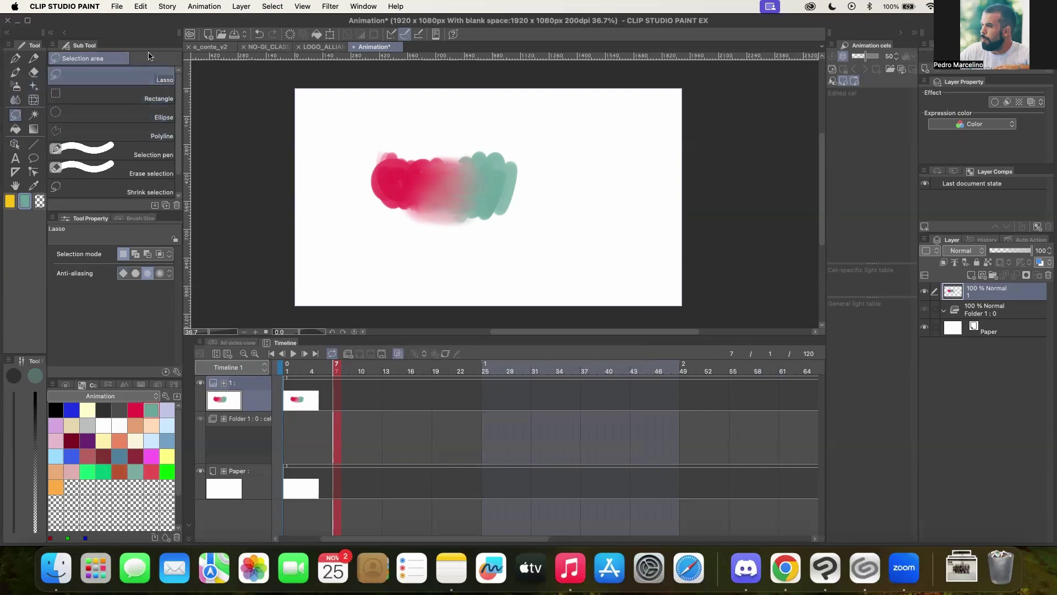
{"action": "mouse_move", "coordinate": [450, 114]}
{"action": "left_mouse_down"}
{"action": "mouse_move", "coordinate": [416, 251]}
{"action": "mouse_move", "coordinate": [523, 109]}
{"action": "left_mouse_up"}
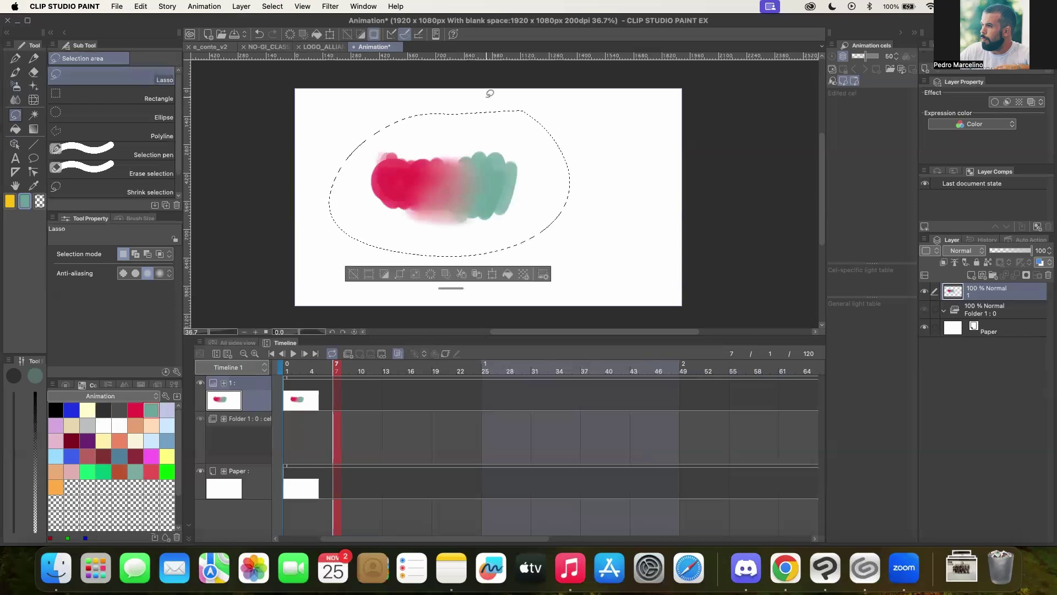
{"action": "left_click", "coordinate": [132, 97]}
{"action": "left_click_drag", "start_coordinate": [334, 106], "coordinate": [622, 273]}
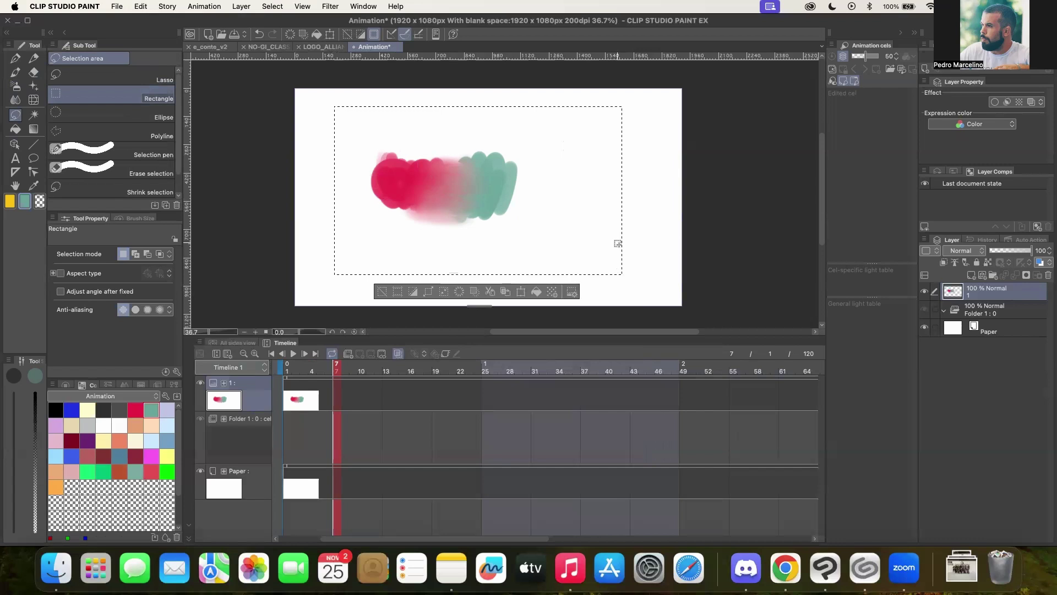
{"action": "left_click", "coordinate": [618, 242]}
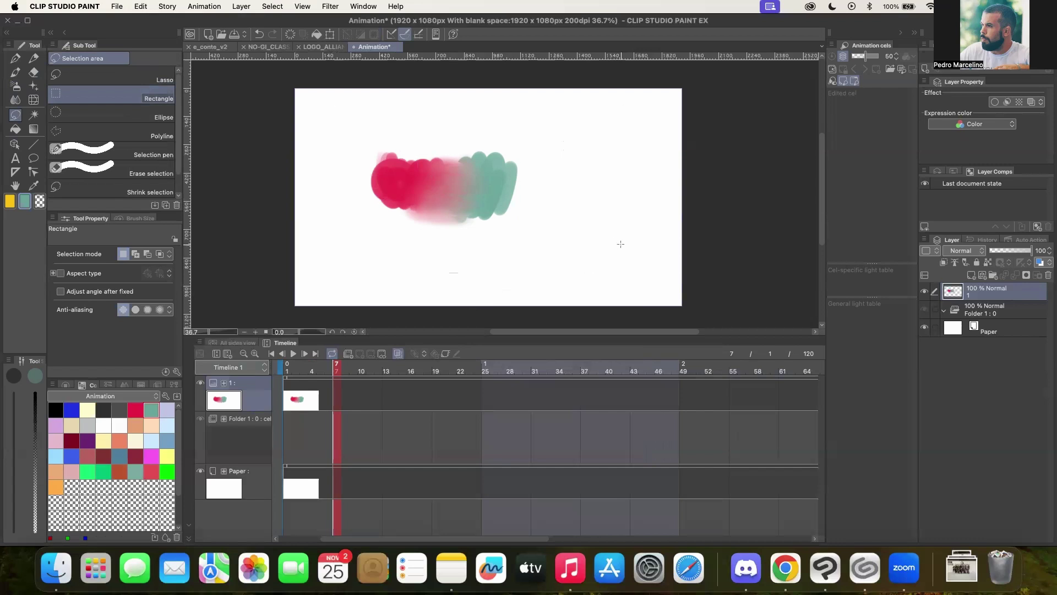
{"action": "left_click_drag", "start_coordinate": [350, 115], "coordinate": [584, 256]}
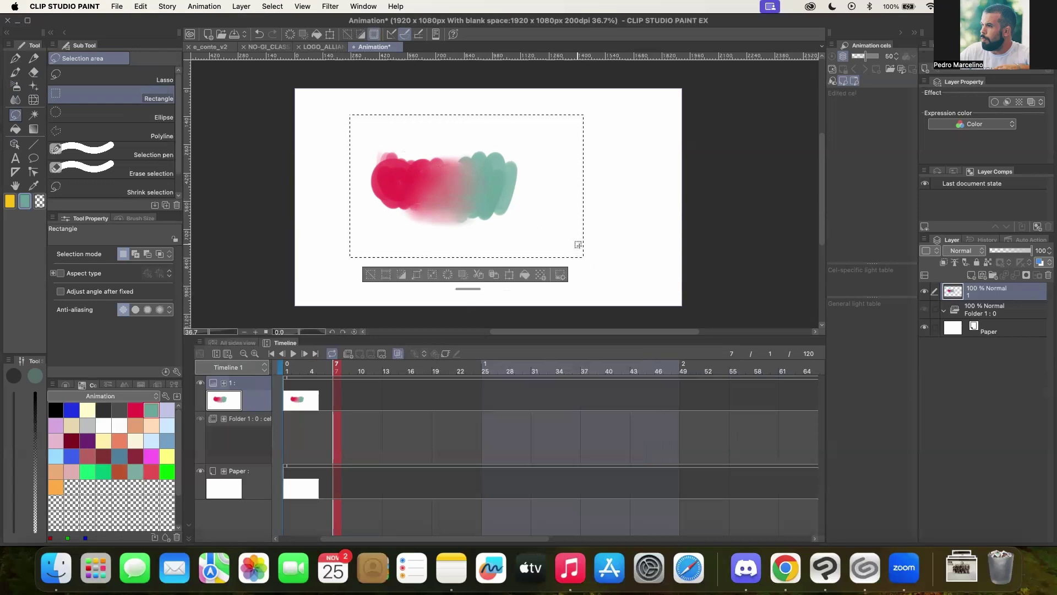
{"action": "left_click", "coordinate": [578, 244]}
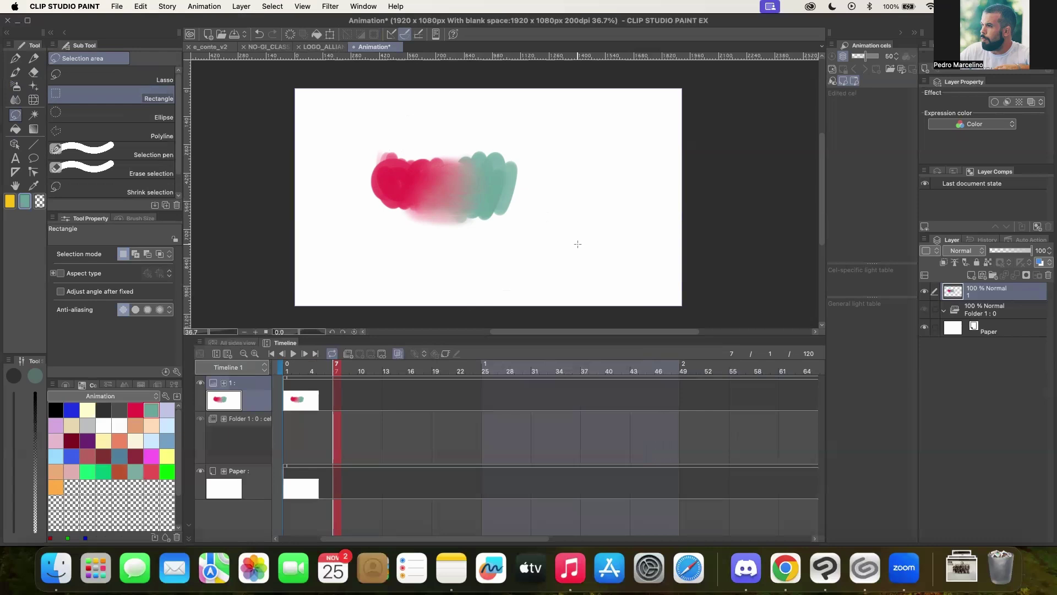
Step: Examine the selection, Auto select, Fill, Gradient and Operation sub tools
{"action": "left_click", "coordinate": [165, 135]}
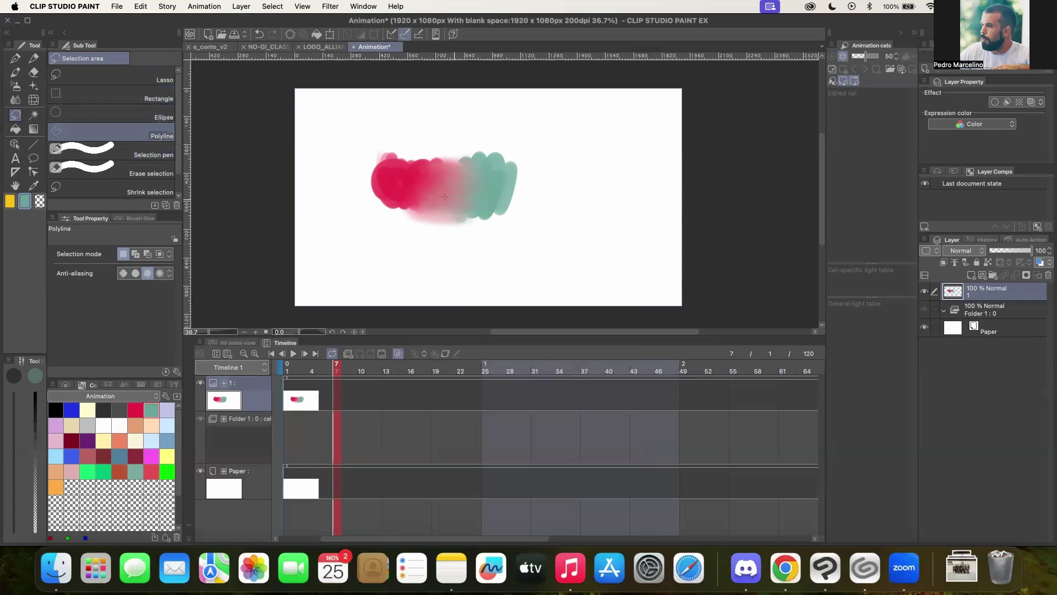
{"action": "left_click", "coordinate": [160, 114]}
{"action": "left_click", "coordinate": [160, 132]}
{"action": "left_click", "coordinate": [159, 114]}
{"action": "left_click", "coordinate": [155, 93]}
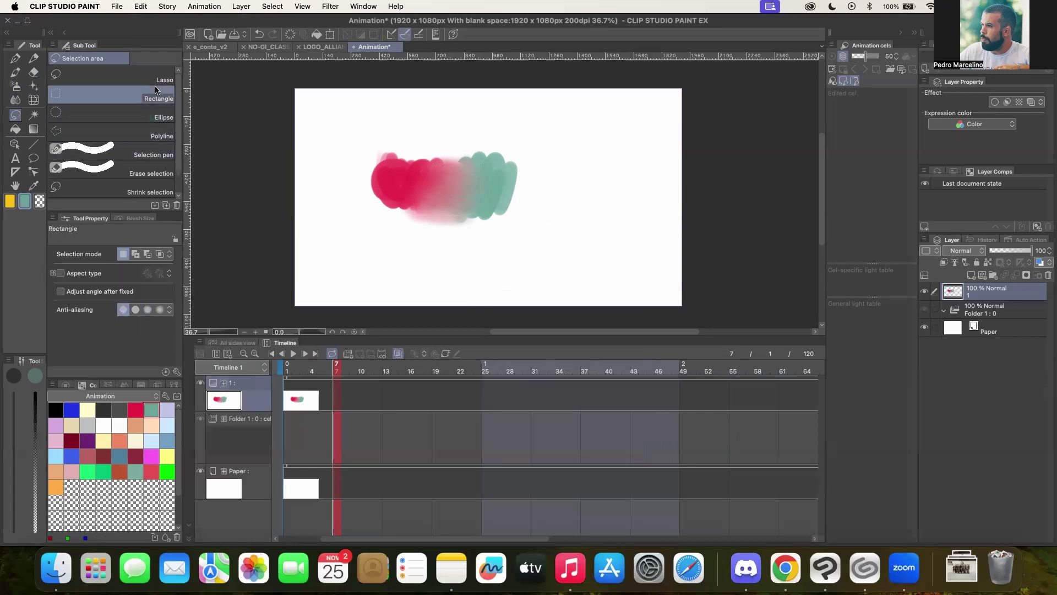
{"action": "left_click", "coordinate": [33, 116]}
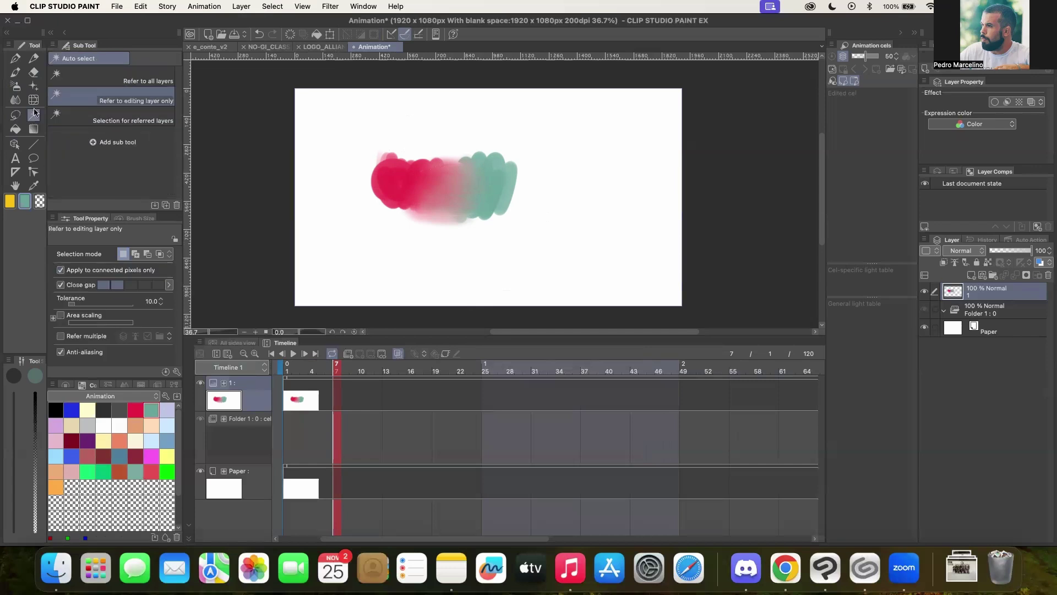
{"action": "left_click", "coordinate": [151, 124]}
{"action": "left_click", "coordinate": [15, 129]}
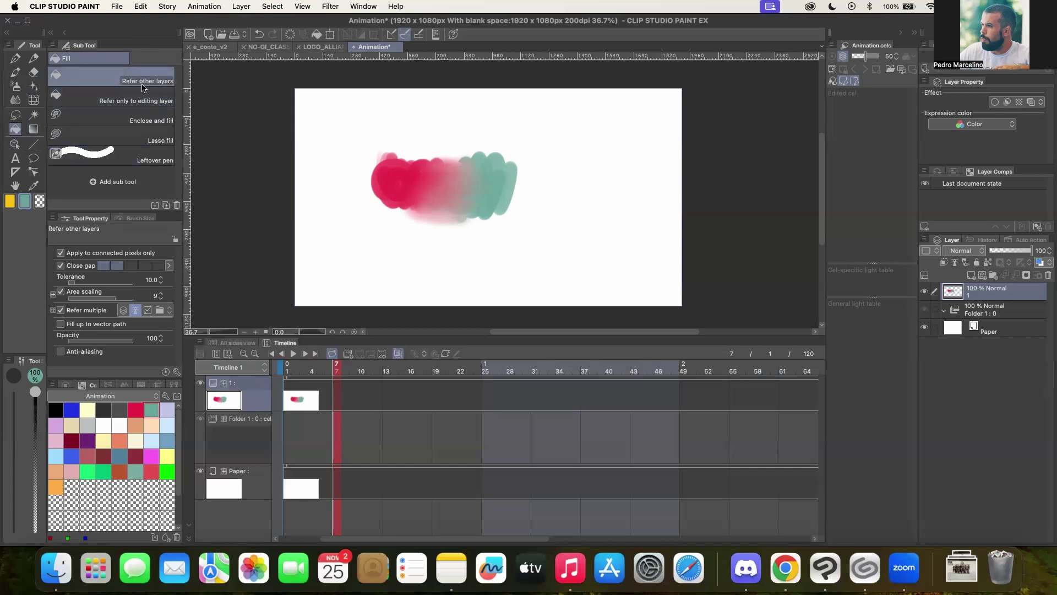
{"action": "left_click", "coordinate": [33, 128]}
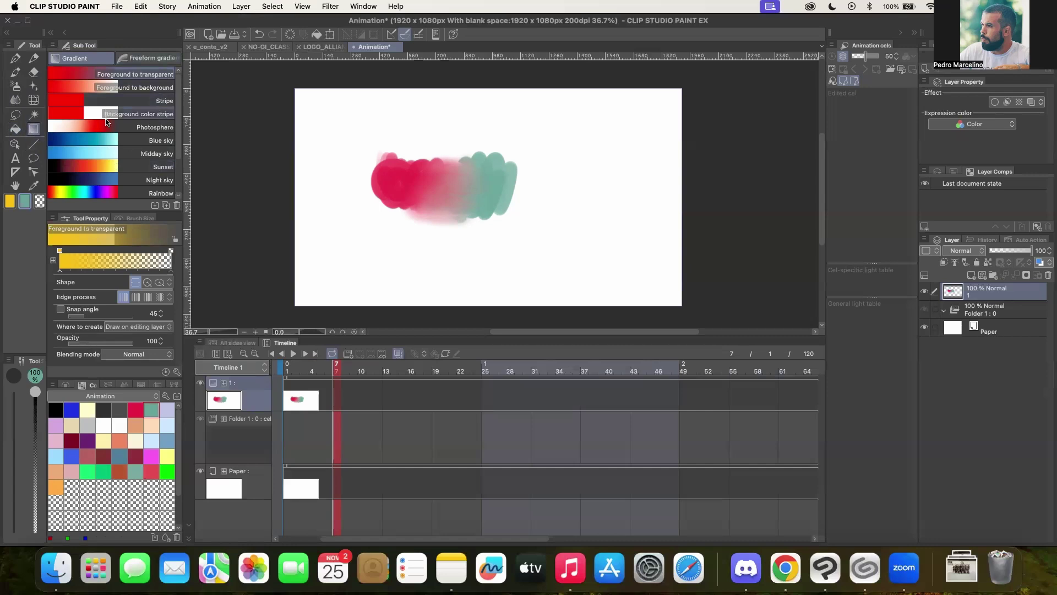
{"action": "left_click", "coordinate": [15, 145]}
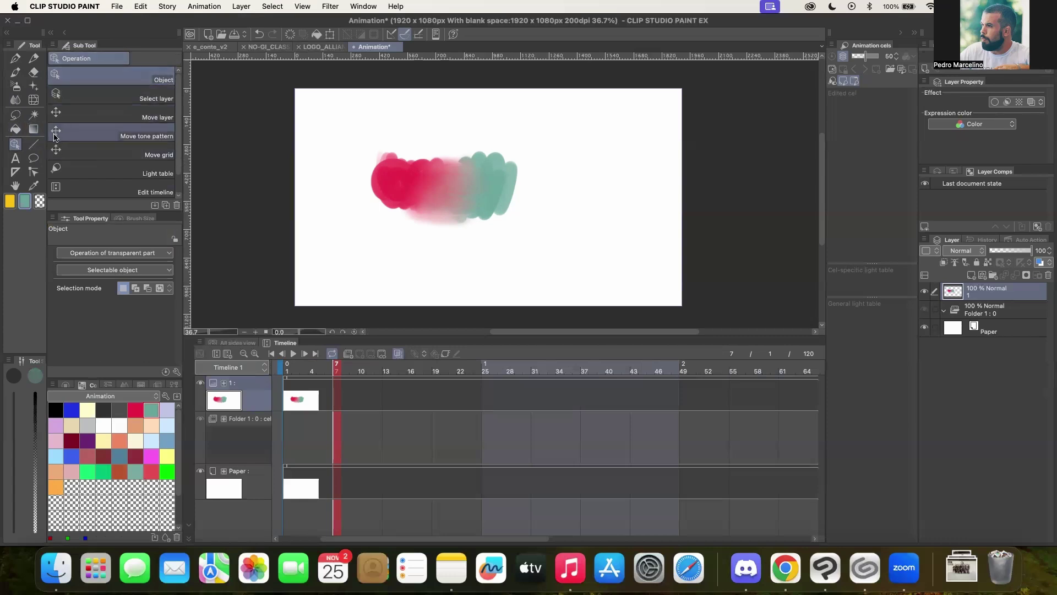
Step: Create a vector layer above the painted raster layer and choose the G-pen with black as the drawing colour
{"action": "left_click", "coordinate": [19, 59]}
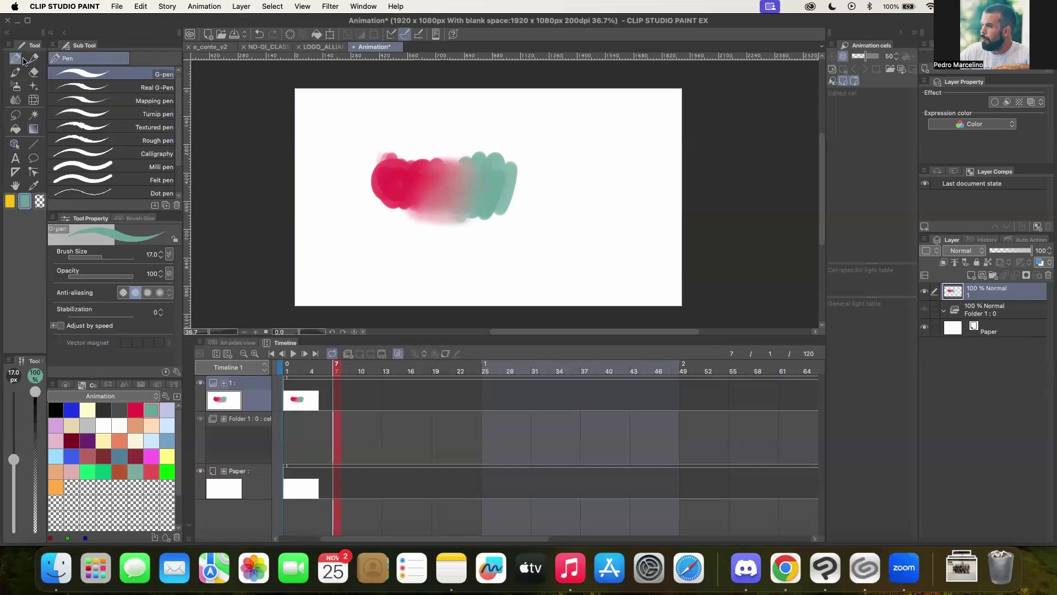
{"action": "left_click", "coordinate": [983, 276]}
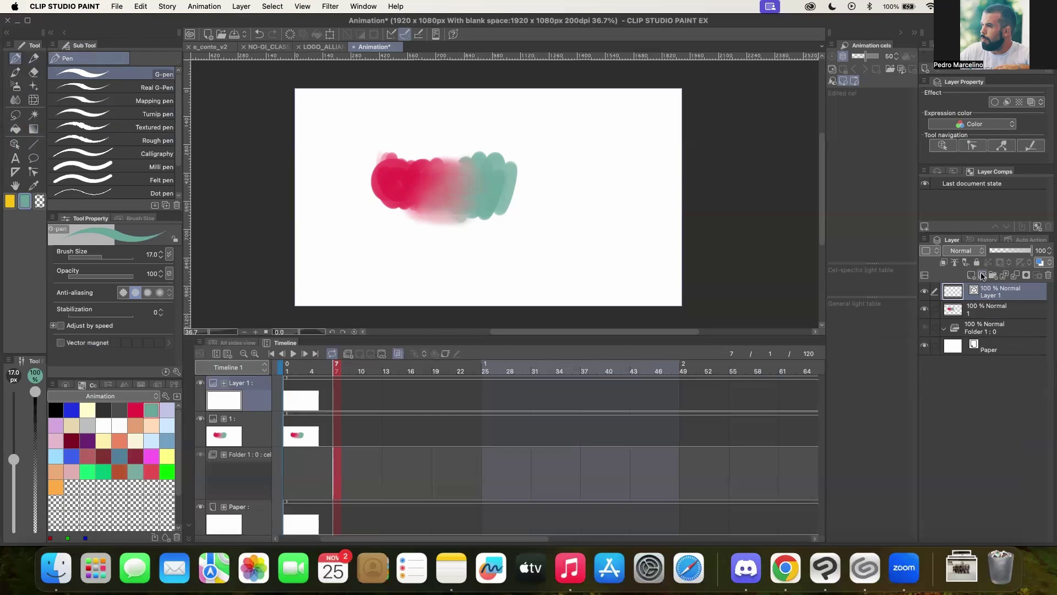
{"action": "left_click", "coordinate": [56, 410]}
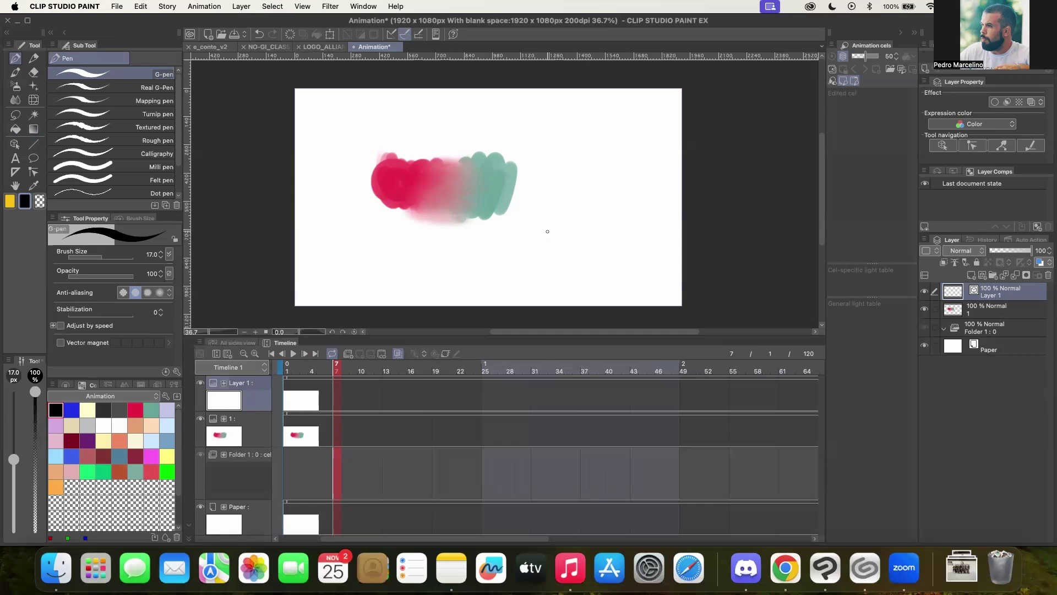
Step: Draw a black rectangle on the vector layer beside the paint patches using the Rectangle figure tool with no anti-aliasing
{"action": "left_click", "coordinate": [37, 145]}
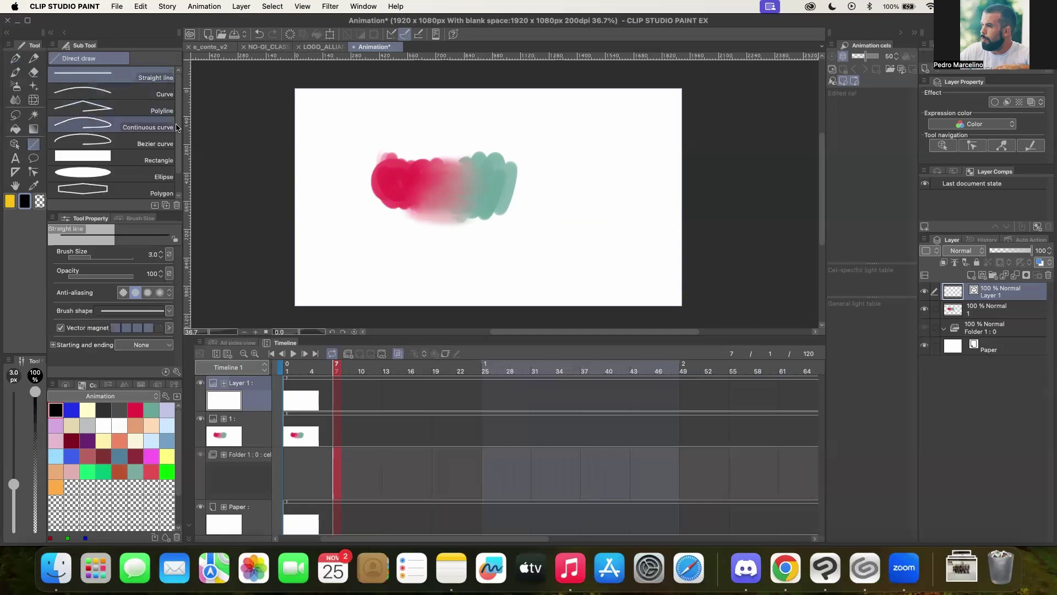
{"action": "left_click", "coordinate": [160, 158]}
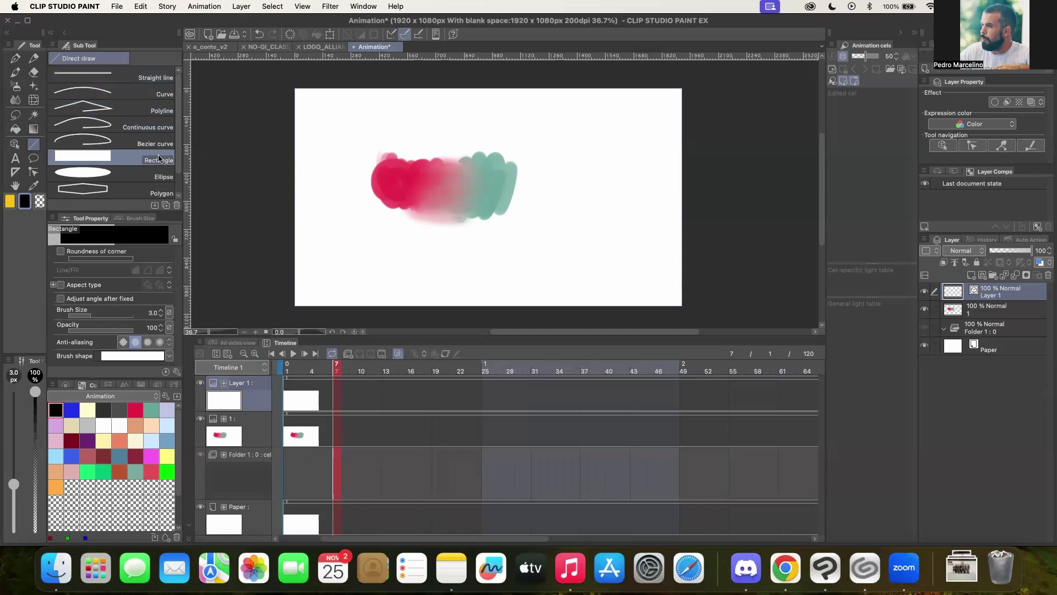
{"action": "left_click", "coordinate": [124, 342]}
{"action": "left_click_drag", "start_coordinate": [545, 204], "coordinate": [593, 245]}
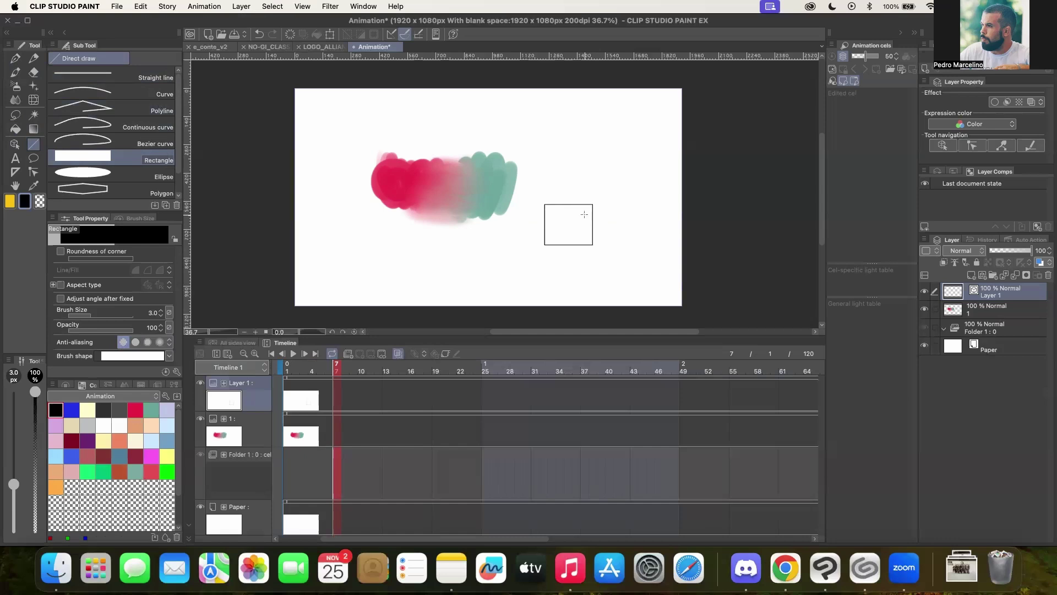
Step: Select the rectangle with the Object tool and place a copy of it offset up and to the right
{"action": "key", "text": "o"}
{"action": "left_click", "coordinate": [593, 213]}
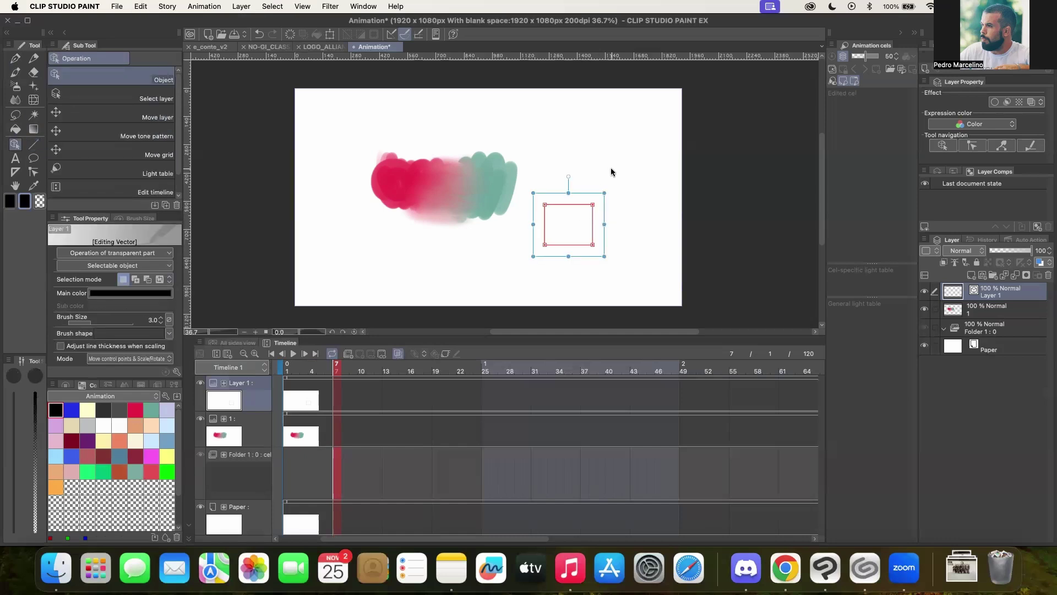
{"action": "left_click_drag", "start_coordinate": [594, 220], "coordinate": [613, 203]}
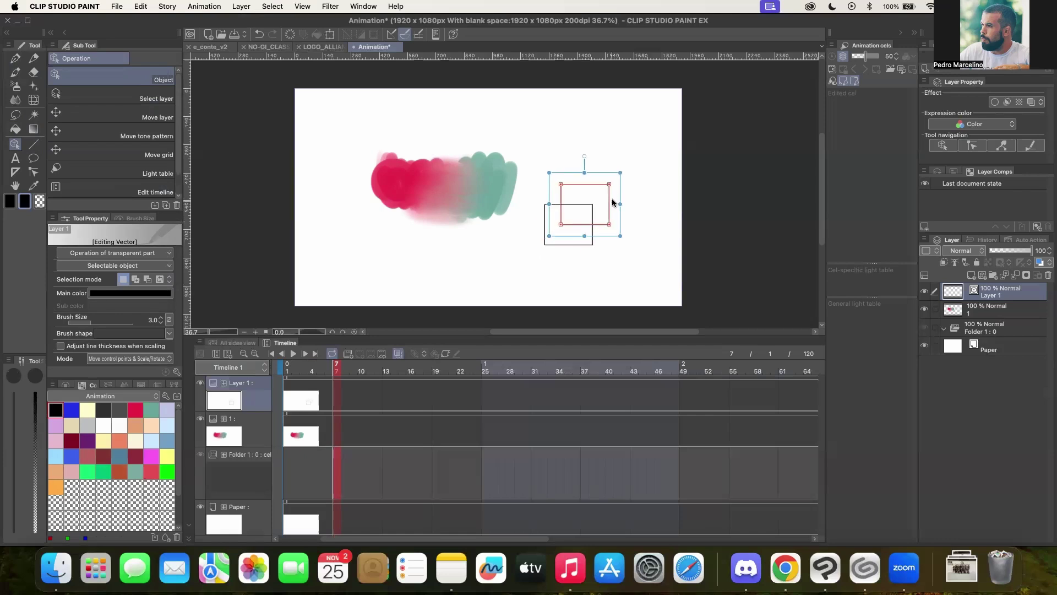
Step: Move the copied rectangle's corner control points to reshape it so it overlaps the original's lower-right corner, then deselect it
{"action": "left_click", "coordinate": [647, 209]}
{"action": "left_click", "coordinate": [610, 229]}
{"action": "left_click", "coordinate": [625, 252]}
{"action": "left_click", "coordinate": [610, 229]}
{"action": "left_click_drag", "start_coordinate": [610, 225], "coordinate": [607, 239]}
{"action": "left_click", "coordinate": [628, 200]}
{"action": "left_click", "coordinate": [609, 190]}
{"action": "left_click_drag", "start_coordinate": [609, 186], "coordinate": [557, 236]}
{"action": "left_click", "coordinate": [578, 193]}
{"action": "left_click", "coordinate": [557, 270]}
{"action": "left_click_drag", "start_coordinate": [604, 284], "coordinate": [607, 229]}
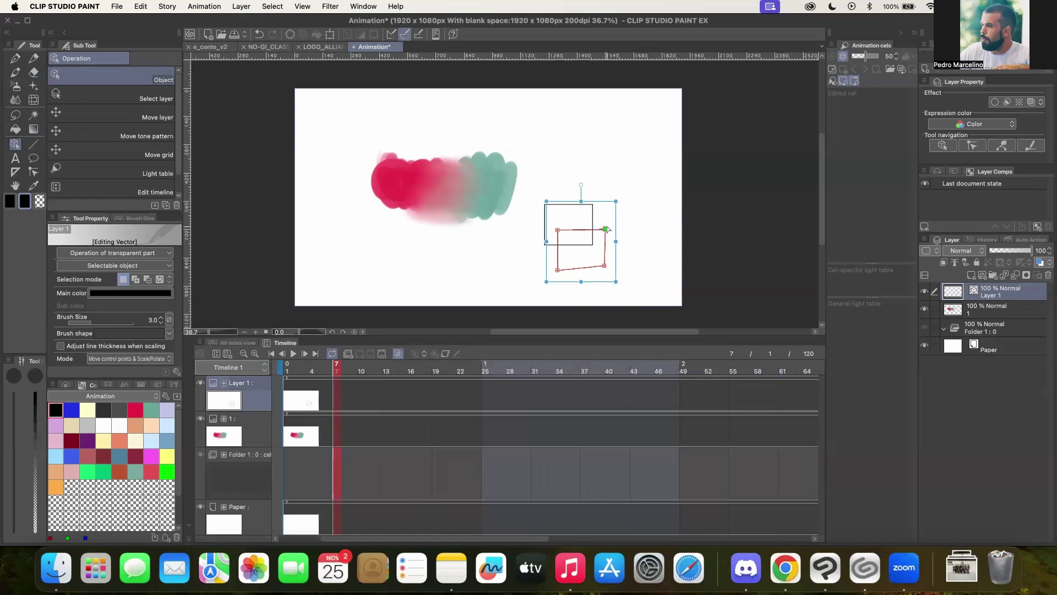
{"action": "left_click", "coordinate": [636, 181]}
{"action": "left_click", "coordinate": [581, 214]}
{"action": "left_click", "coordinate": [613, 246]}
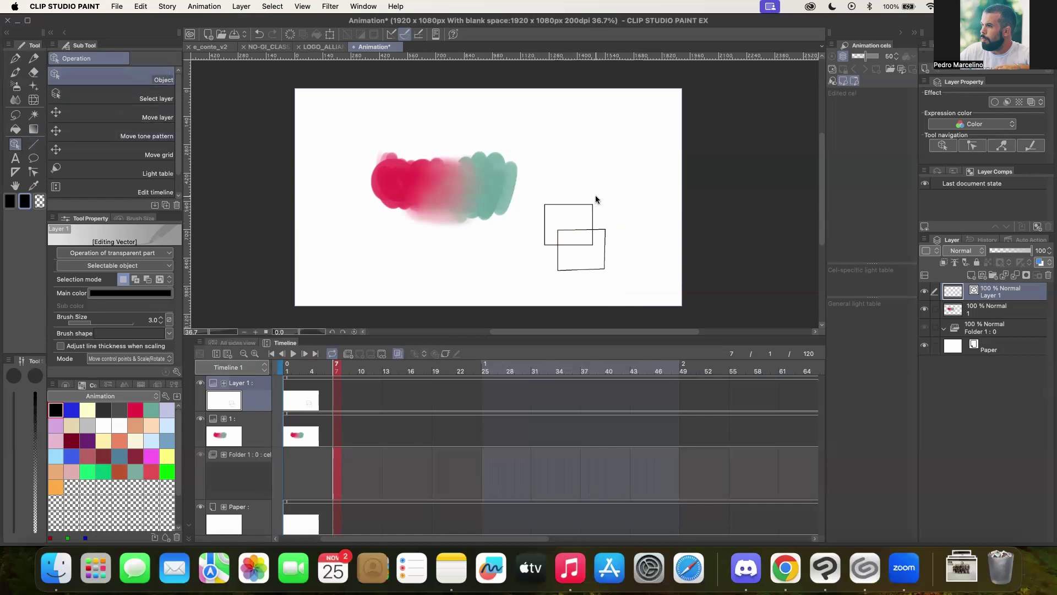
Step: Pick the painted patch on the canvas with the Object tool to make its raster layer active
{"action": "left_click", "coordinate": [160, 97]}
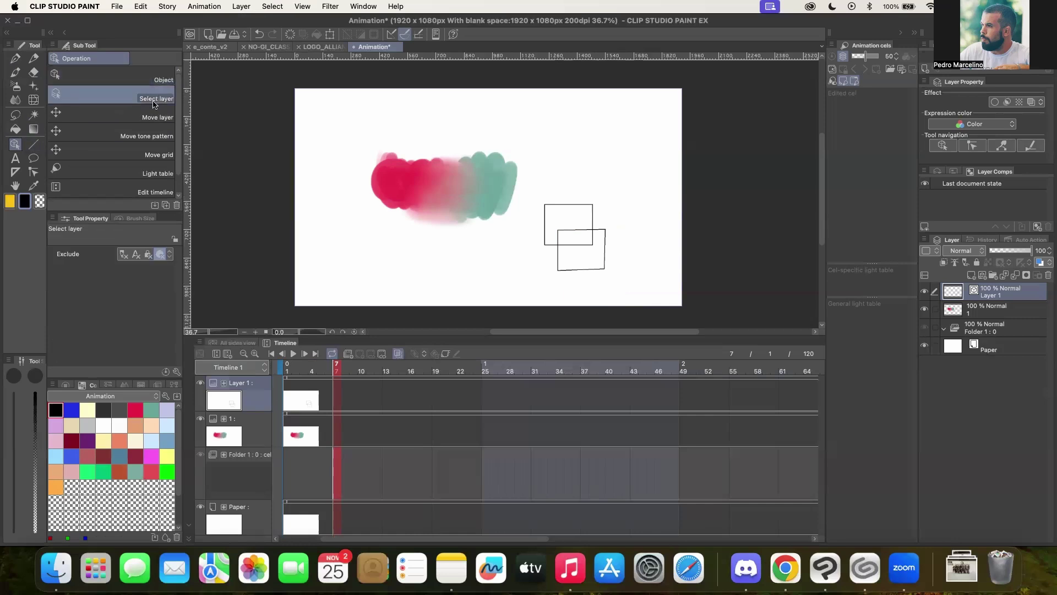
{"action": "left_click", "coordinate": [154, 80]}
{"action": "left_click", "coordinate": [396, 178]}
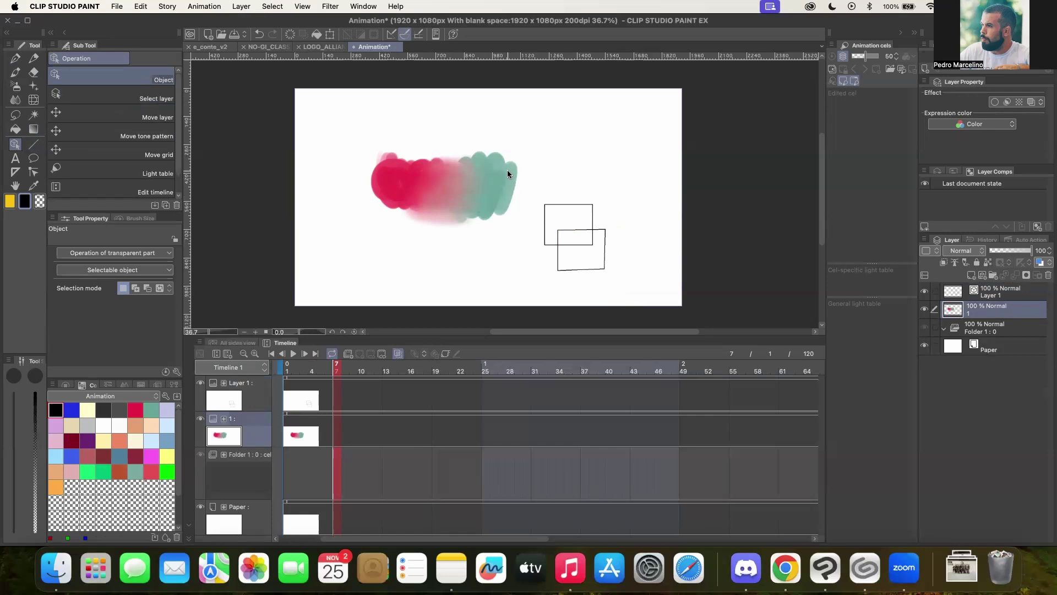
Step: Examine the direct draw sub tools from Straight line and Polyline through the curves, Rectangle and Ellipse to Polygon
{"action": "left_click", "coordinate": [34, 144]}
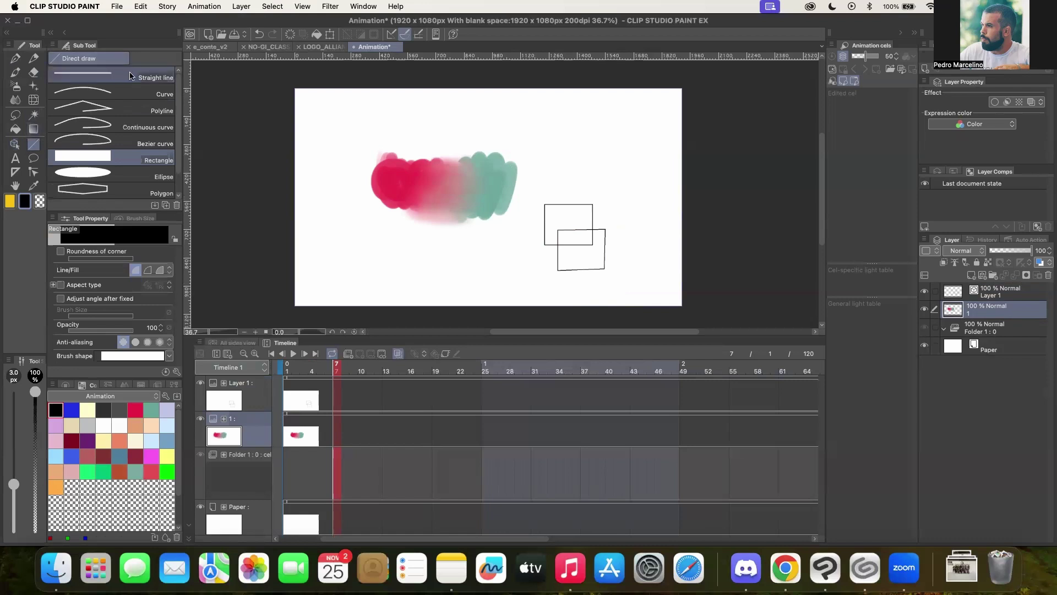
{"action": "left_click", "coordinate": [133, 77]}
{"action": "left_click", "coordinate": [138, 111]}
{"action": "left_click", "coordinate": [133, 132]}
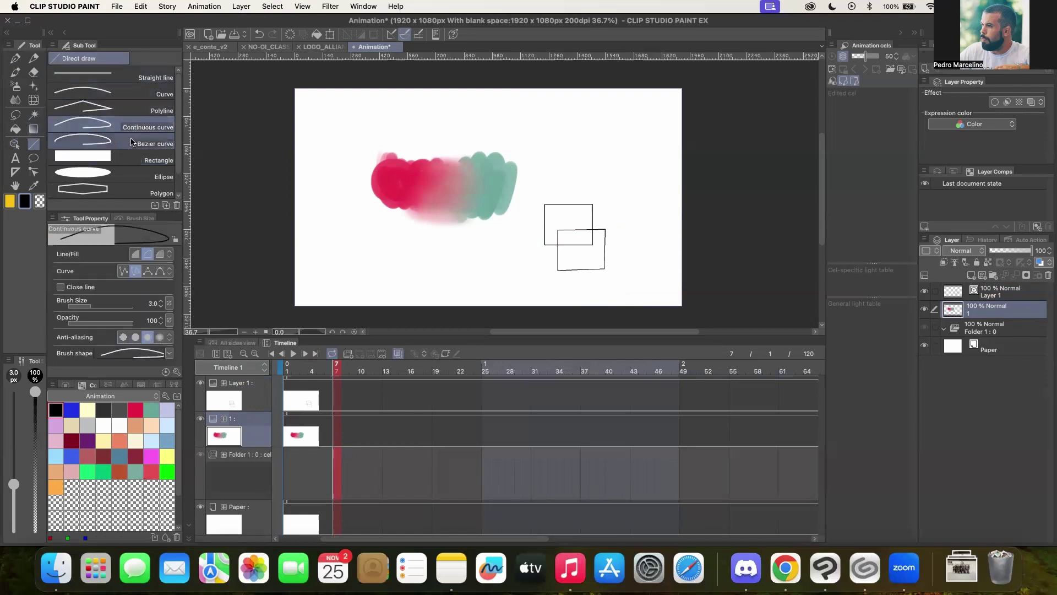
{"action": "left_click", "coordinate": [135, 145]}
{"action": "left_click", "coordinate": [135, 161]}
{"action": "left_click", "coordinate": [135, 176]}
{"action": "left_click", "coordinate": [135, 189]}
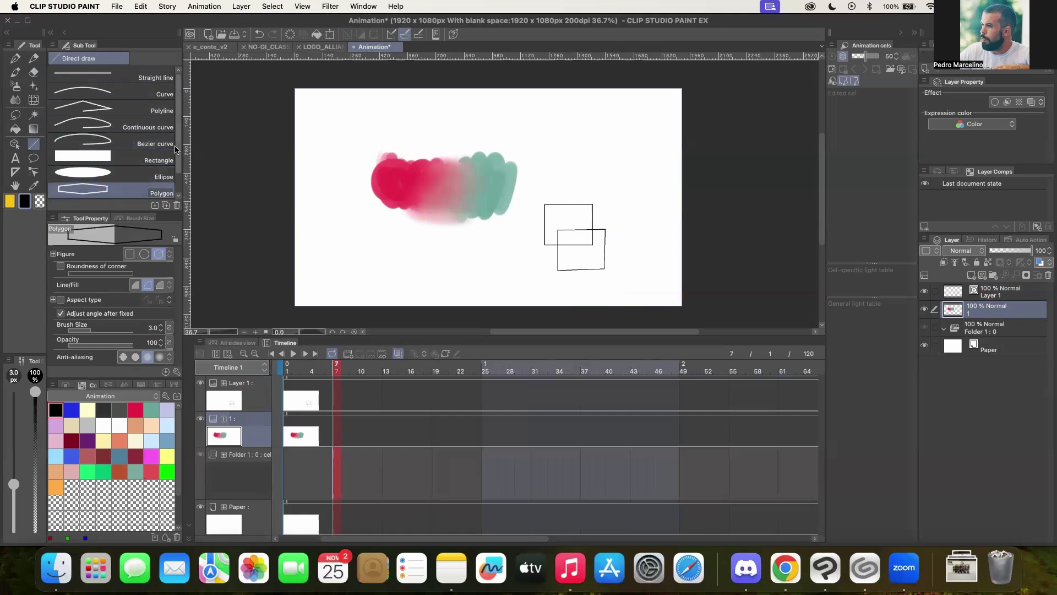
{"action": "scroll", "coordinate": [173, 160], "scroll_direction": "down", "scroll_amount": 2}
{"action": "left_click_drag", "start_coordinate": [543, 123], "coordinate": [608, 176]}
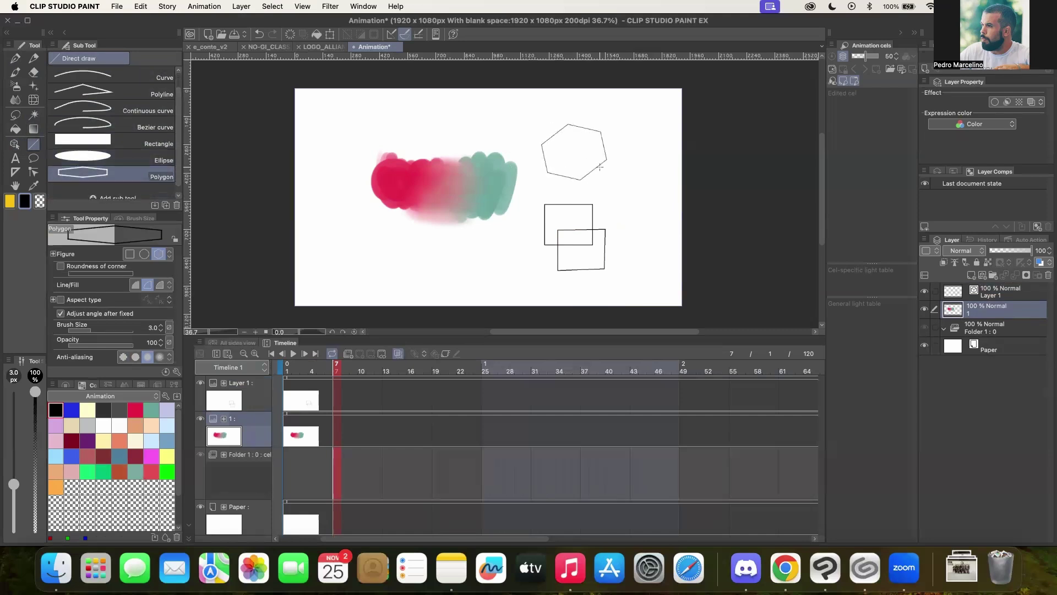
{"action": "key", "text": "Escape"}
Step: Draw a hexagon above the rectangles on the vector layer with the Polygon tool at brush size 5
{"action": "left_click", "coordinate": [985, 294]}
{"action": "left_click_drag", "start_coordinate": [563, 124], "coordinate": [642, 199]}
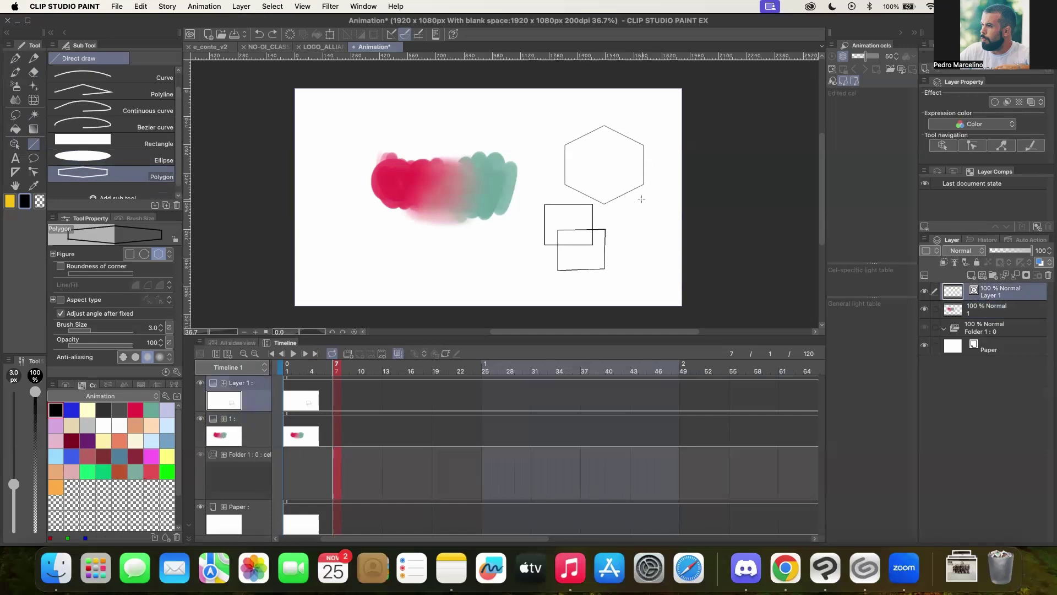
{"action": "left_click", "coordinate": [608, 147]}
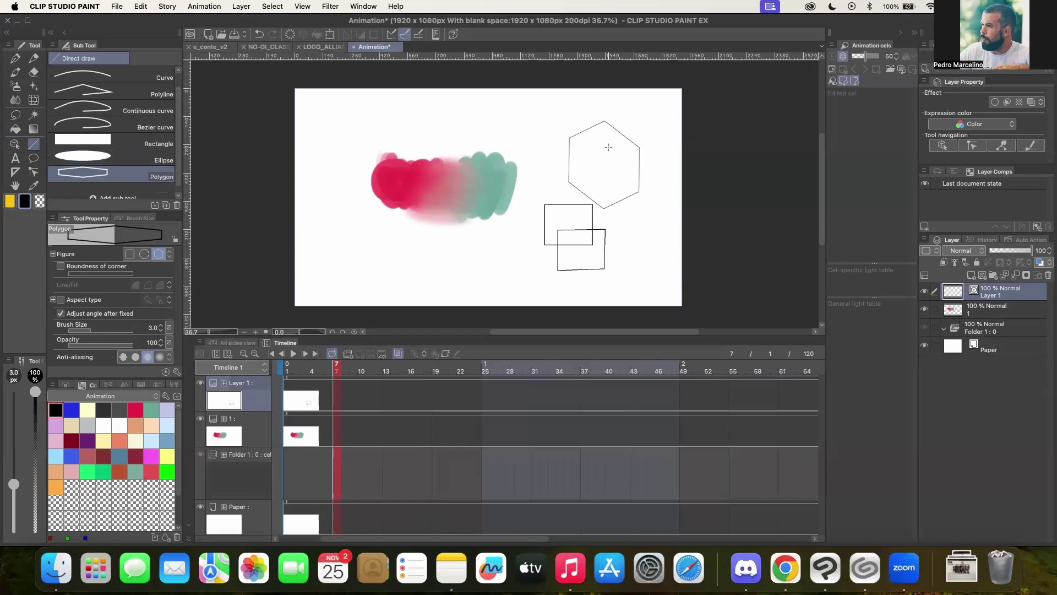
{"action": "key", "text": "super+z"}
{"action": "left_click", "coordinate": [162, 326]}
{"action": "left_click", "coordinate": [161, 326]}
{"action": "left_click_drag", "start_coordinate": [561, 119], "coordinate": [631, 187]}
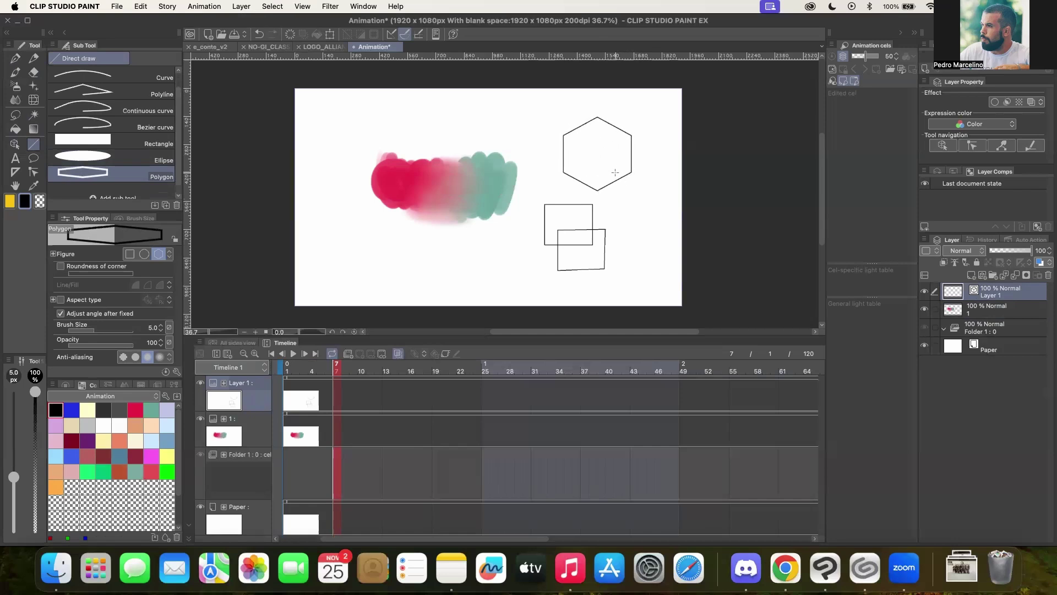
Step: Reshape the hexagon into an irregular polygon by moving its control points with the Object tool
{"action": "key", "text": "o"}
{"action": "left_click", "coordinate": [602, 119]}
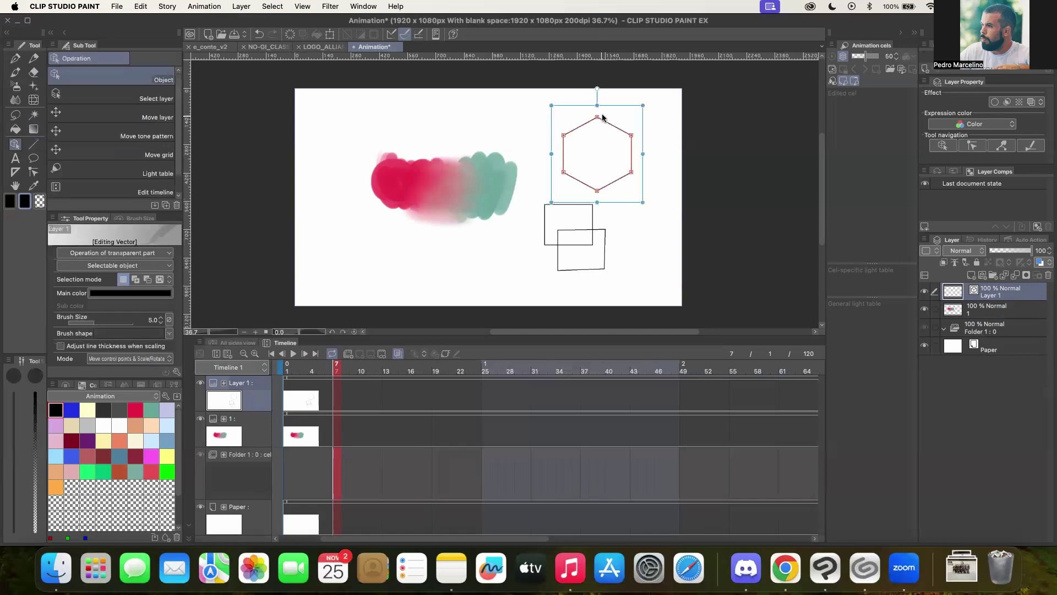
{"action": "left_click_drag", "start_coordinate": [598, 116], "coordinate": [639, 176]}
{"action": "left_click", "coordinate": [663, 134]}
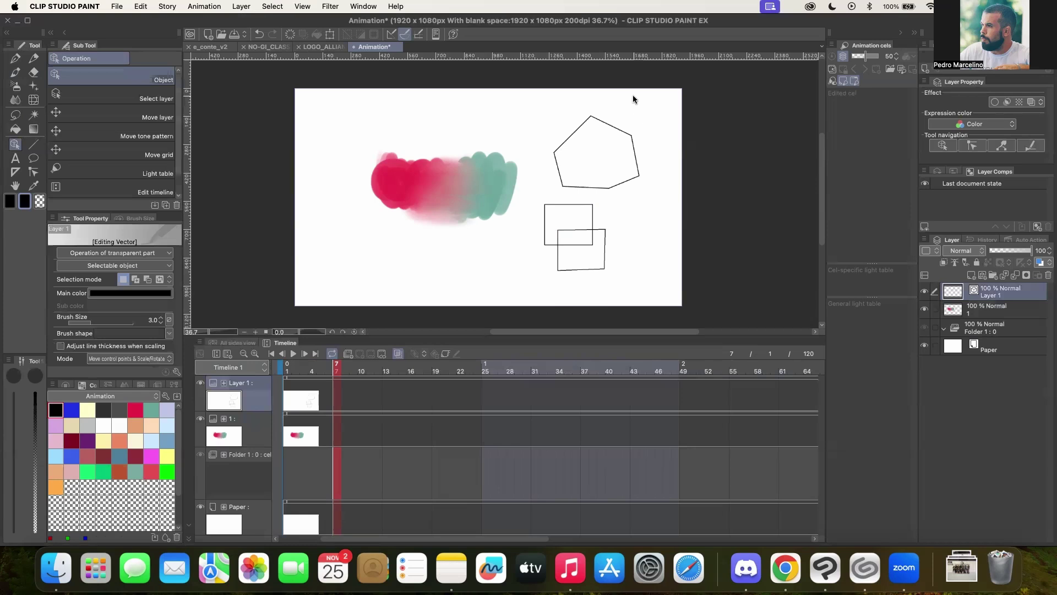
Step: Examine the Figure, Text, Balloon and Create ruler sub tools, including the Perspective ruler's options
{"action": "left_click", "coordinate": [34, 144]}
{"action": "scroll", "coordinate": [180, 144], "scroll_direction": "down", "scroll_amount": 1}
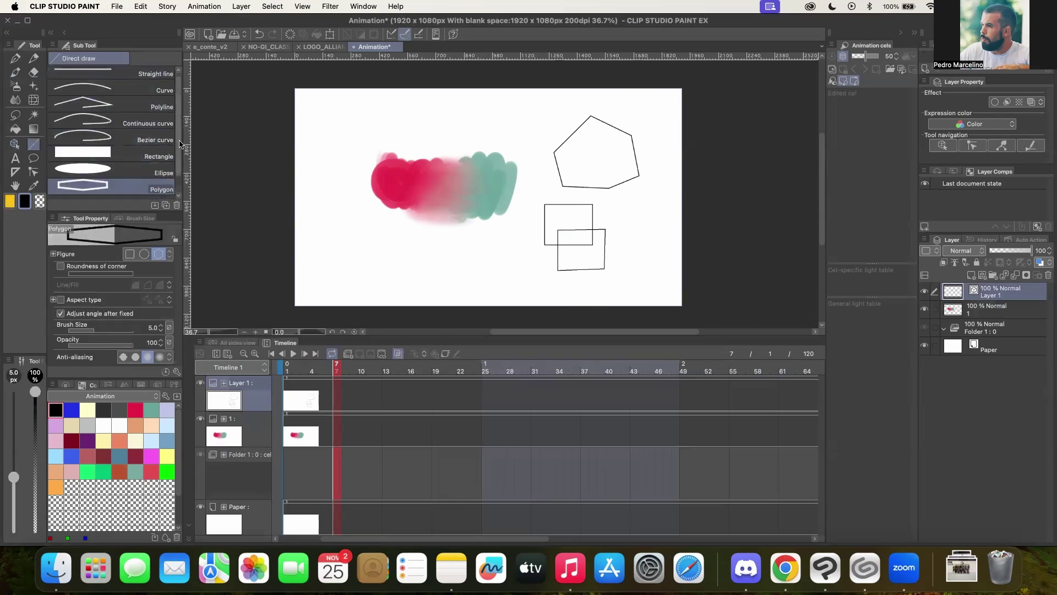
{"action": "left_click", "coordinate": [16, 158]}
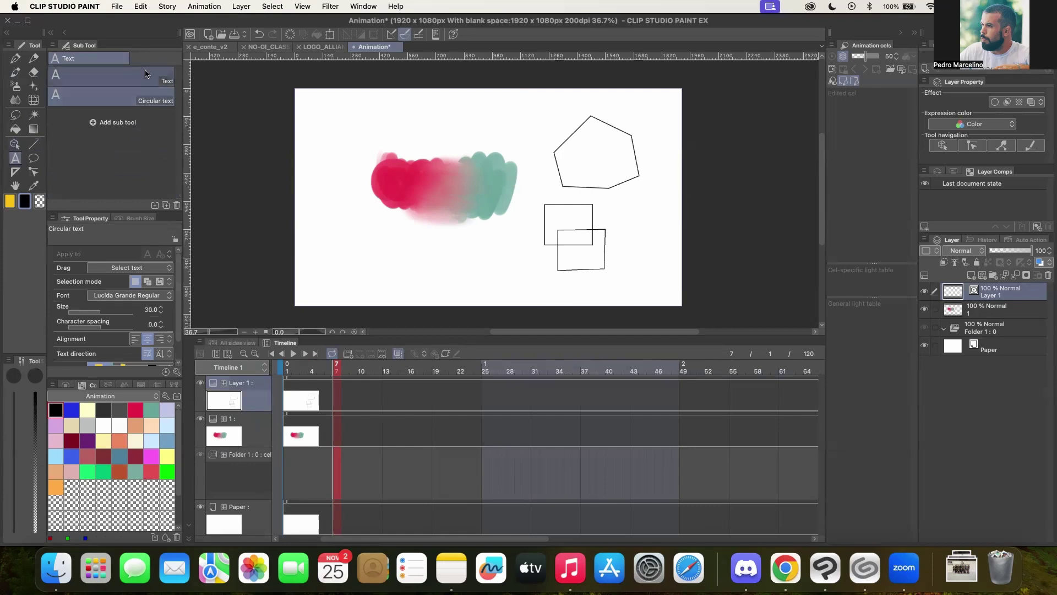
{"action": "key", "text": "t"}
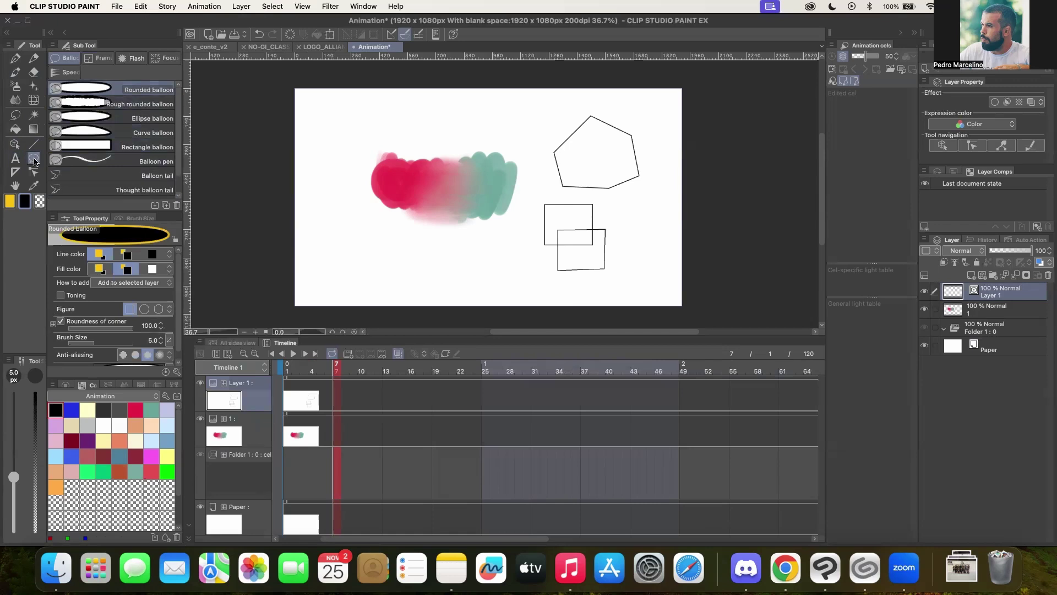
{"action": "left_click", "coordinate": [17, 170]}
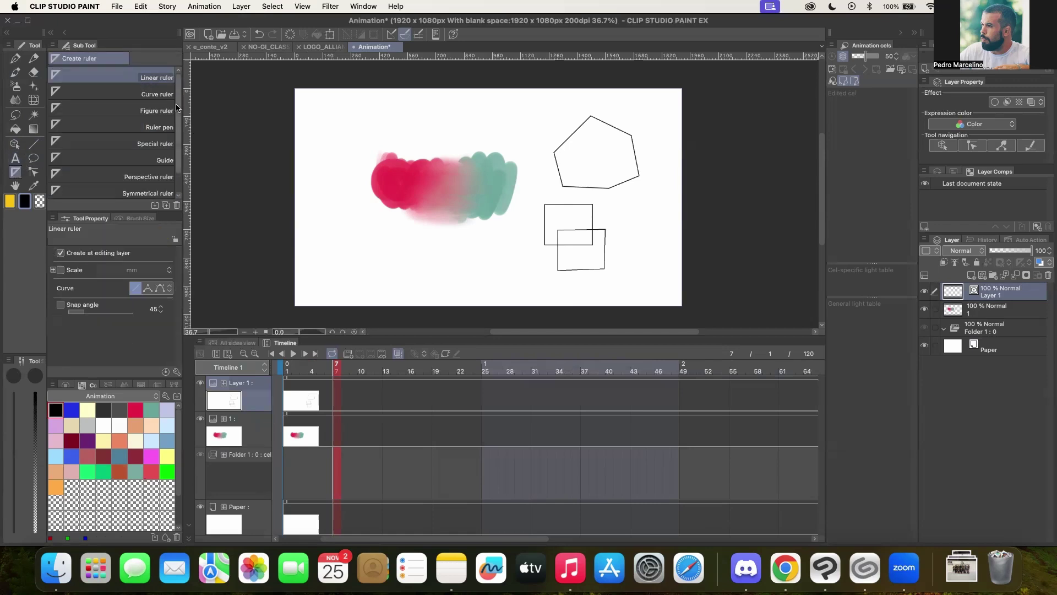
{"action": "scroll", "coordinate": [178, 116], "scroll_direction": "down", "scroll_amount": 2}
{"action": "scroll", "coordinate": [179, 110], "scroll_direction": "up", "scroll_amount": 2}
{"action": "scroll", "coordinate": [173, 157], "scroll_direction": "down", "scroll_amount": 2}
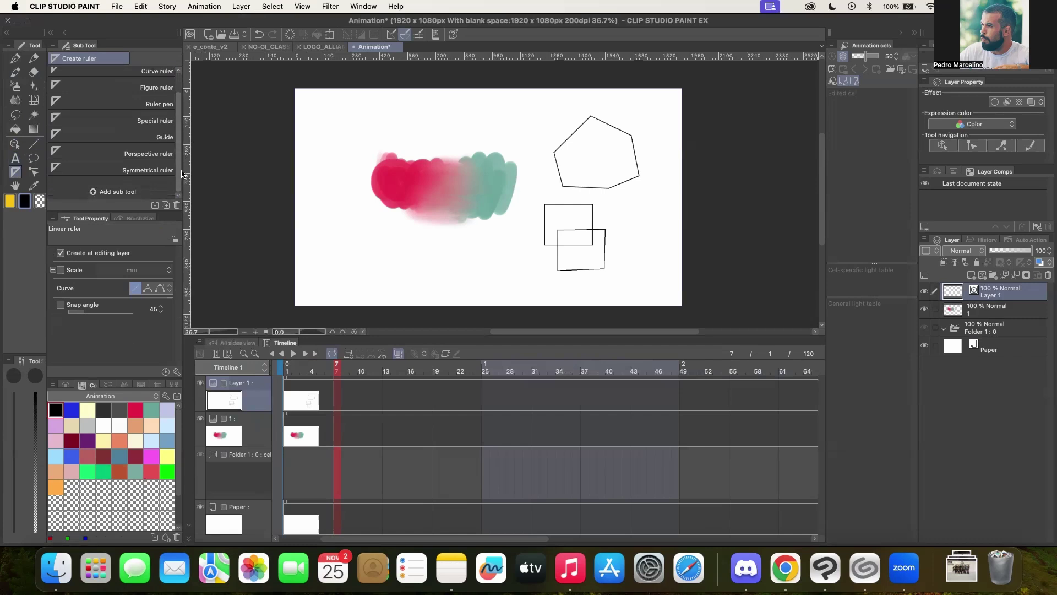
{"action": "left_click", "coordinate": [172, 156]}
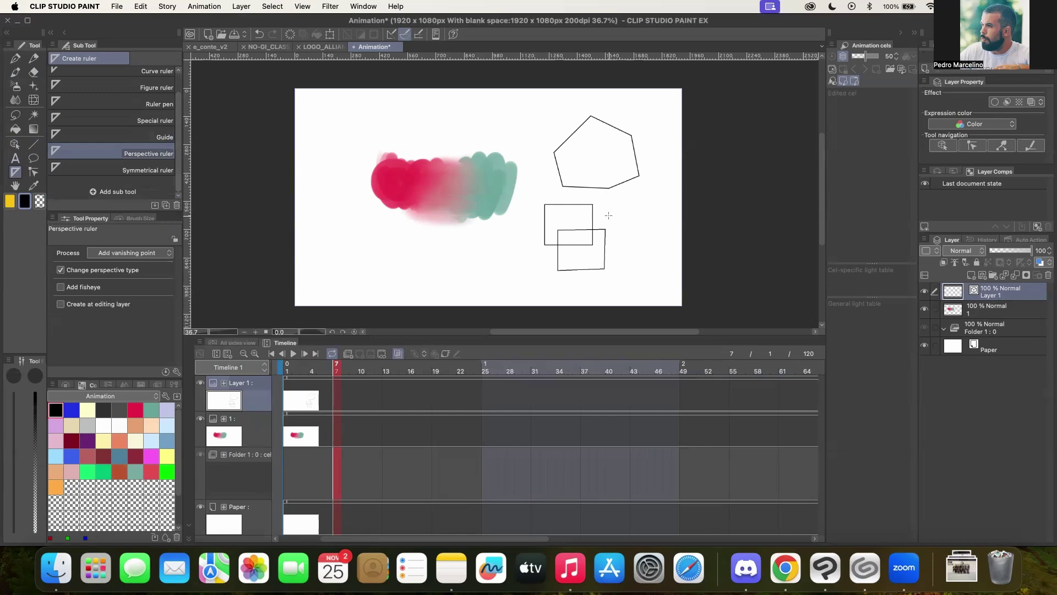
Step: Add a vertical guide beside the crimson paint and test G-pen strokes along it, undoing each stroke
{"action": "left_click_drag", "start_coordinate": [189, 223], "coordinate": [356, 234]}
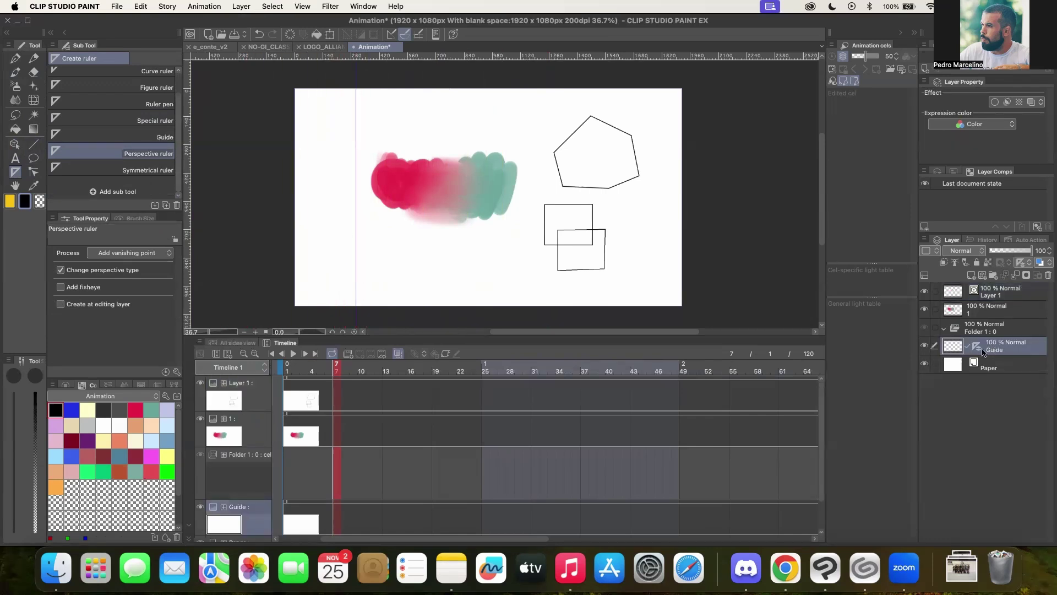
{"action": "left_click", "coordinate": [19, 59]}
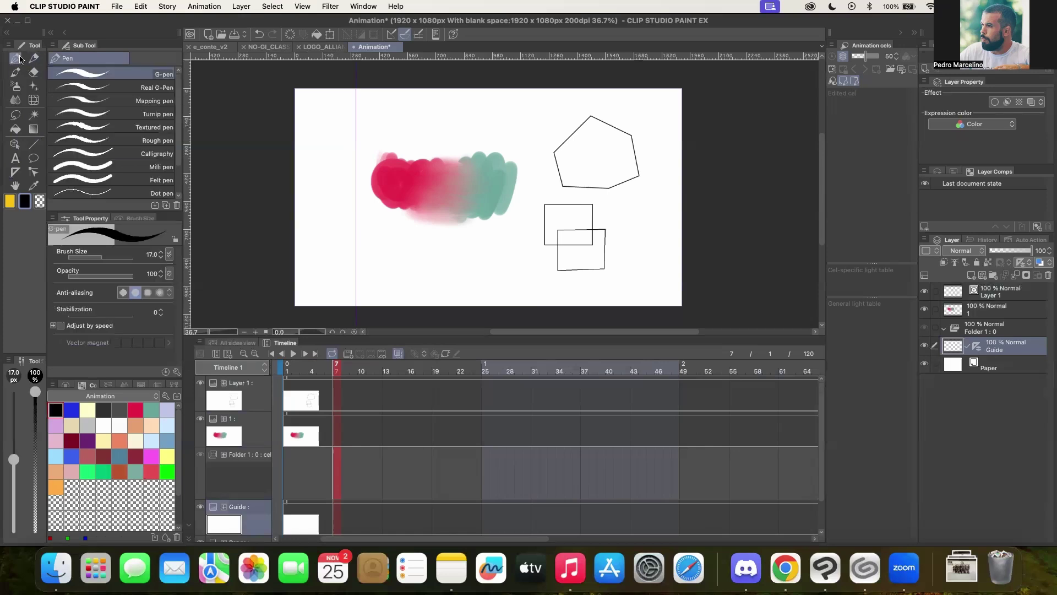
{"action": "left_click_drag", "start_coordinate": [360, 151], "coordinate": [357, 127]}
{"action": "key", "text": "super+z"}
{"action": "mouse_move", "coordinate": [363, 179]}
{"action": "left_mouse_down"}
{"action": "mouse_move", "coordinate": [350, 158]}
{"action": "mouse_move", "coordinate": [365, 144]}
{"action": "mouse_move", "coordinate": [351, 133]}
{"action": "mouse_move", "coordinate": [363, 105]}
{"action": "left_mouse_up"}
{"action": "key", "text": "super+z"}
{"action": "left_click", "coordinate": [410, 35]}
{"action": "left_click_drag", "start_coordinate": [356, 237], "coordinate": [357, 183]}
{"action": "key", "text": "super+z"}
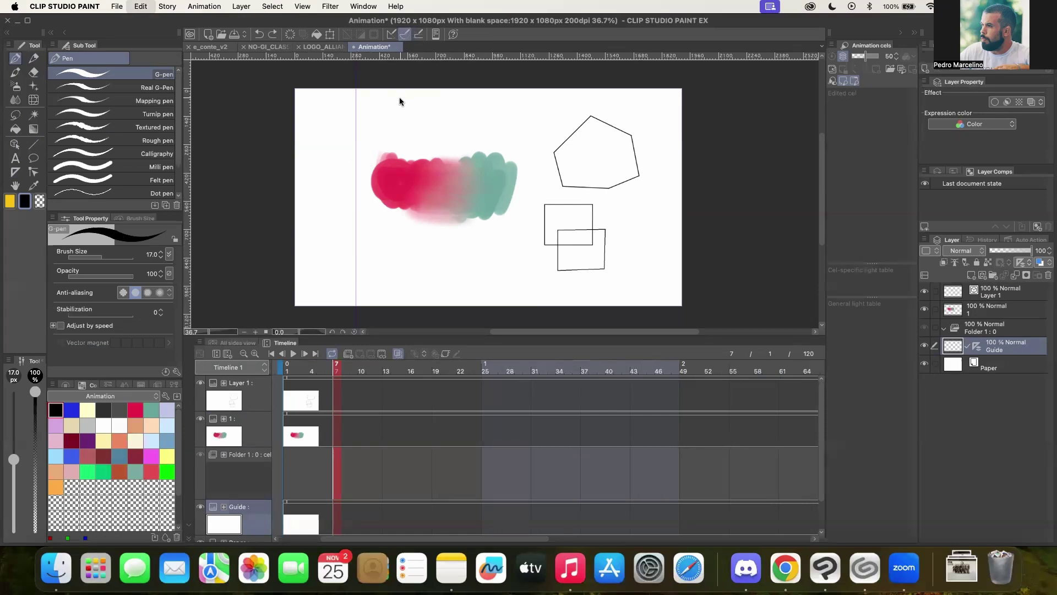
Step: Add a horizontal guide across the upper canvas, undo the test stroke, and hide the Guide layer
{"action": "left_click_drag", "start_coordinate": [468, 60], "coordinate": [468, 118]}
{"action": "mouse_move", "coordinate": [368, 160]}
{"action": "left_mouse_down"}
{"action": "mouse_move", "coordinate": [370, 120]}
{"action": "mouse_move", "coordinate": [437, 118]}
{"action": "left_mouse_up"}
{"action": "key", "text": "super+z"}
{"action": "key", "text": "super+z"}
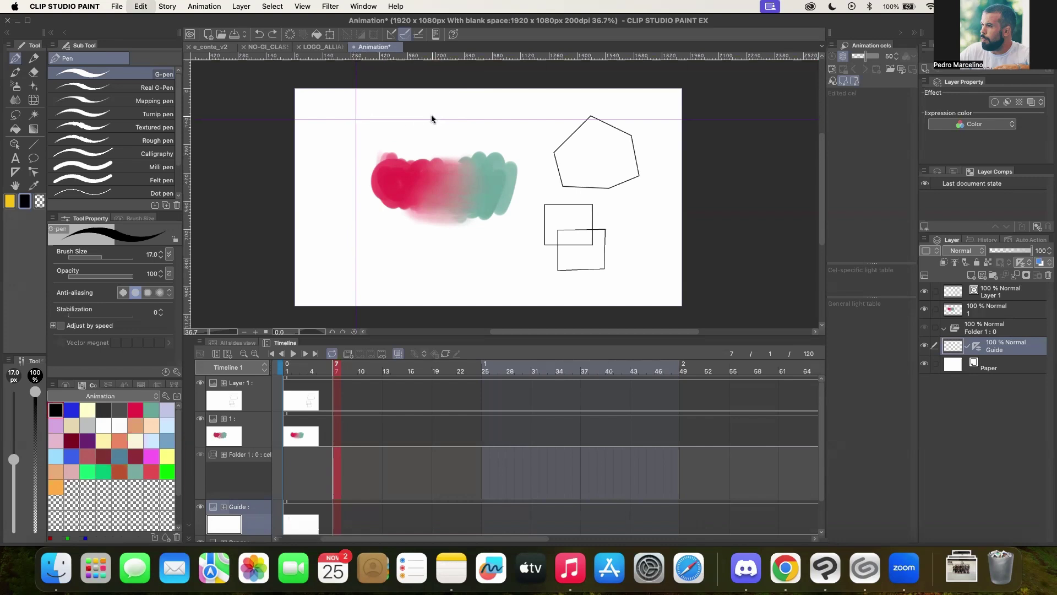
{"action": "left_click", "coordinate": [924, 345]}
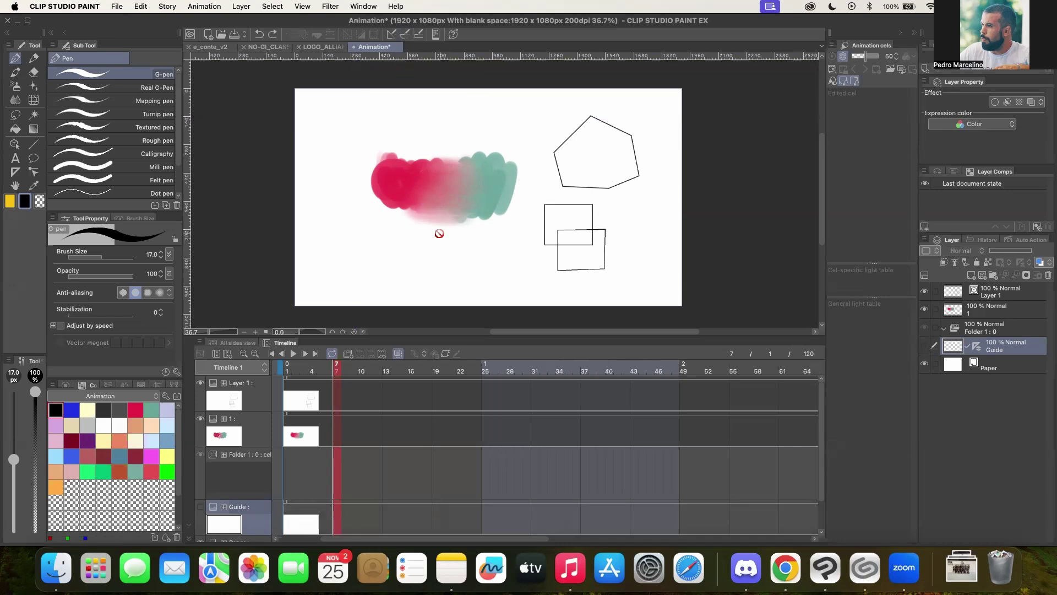
{"action": "scroll", "coordinate": [439, 233], "scroll_direction": "down", "scroll_amount": 1}
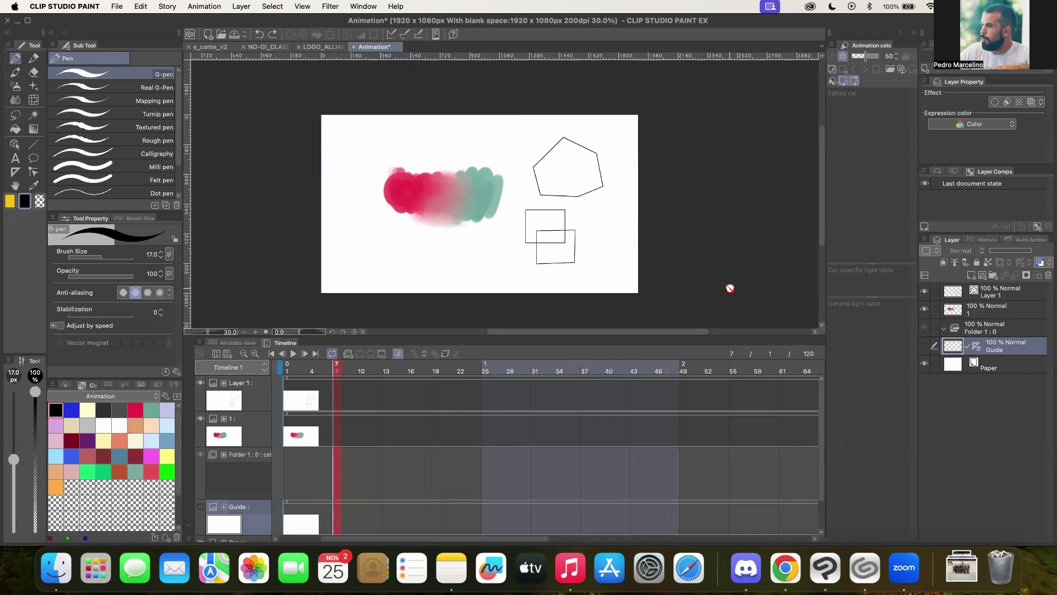
Step: Create a raster layer above the vector layer
{"action": "left_click", "coordinate": [985, 310]}
{"action": "left_click", "coordinate": [982, 296]}
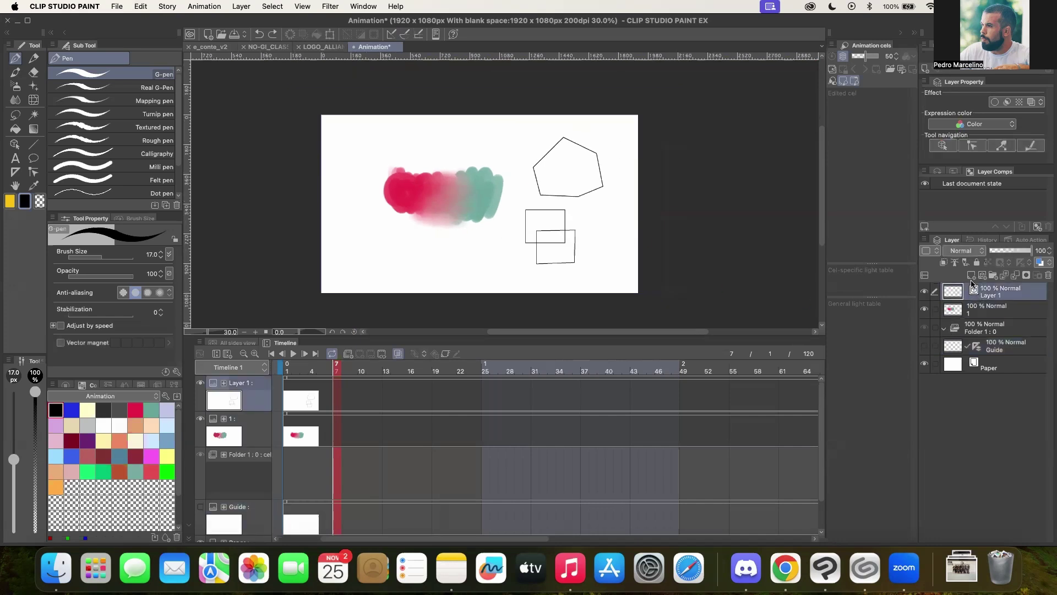
{"action": "left_click", "coordinate": [971, 276]}
Step: Delete the vector layer Layer 1 together with the painted raster layer 1
{"action": "left_click", "coordinate": [977, 310]}
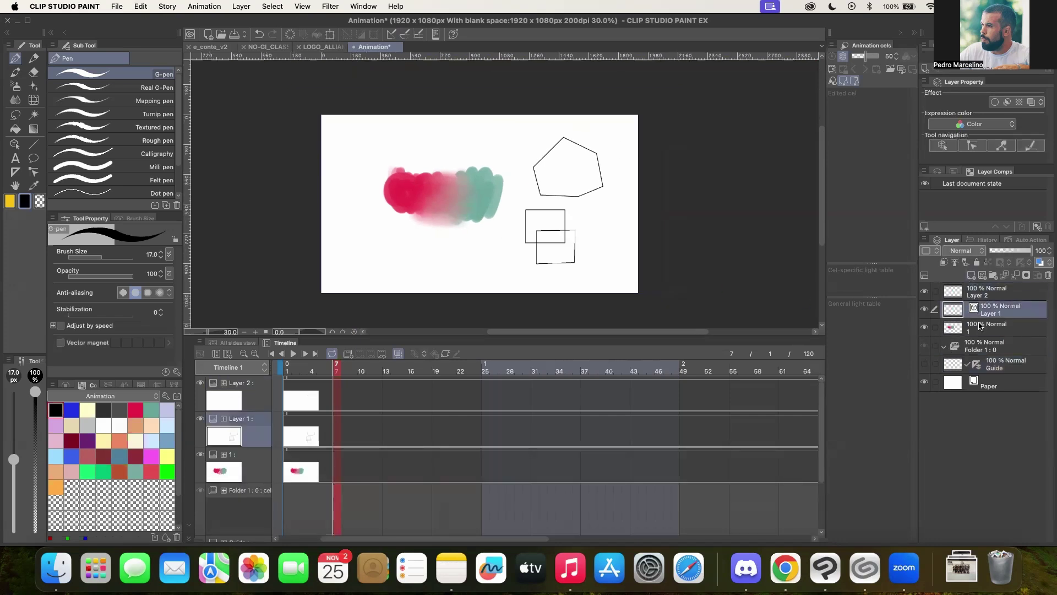
{"action": "left_click", "coordinate": [983, 328], "text": "shift"}
{"action": "left_click", "coordinate": [1049, 275]}
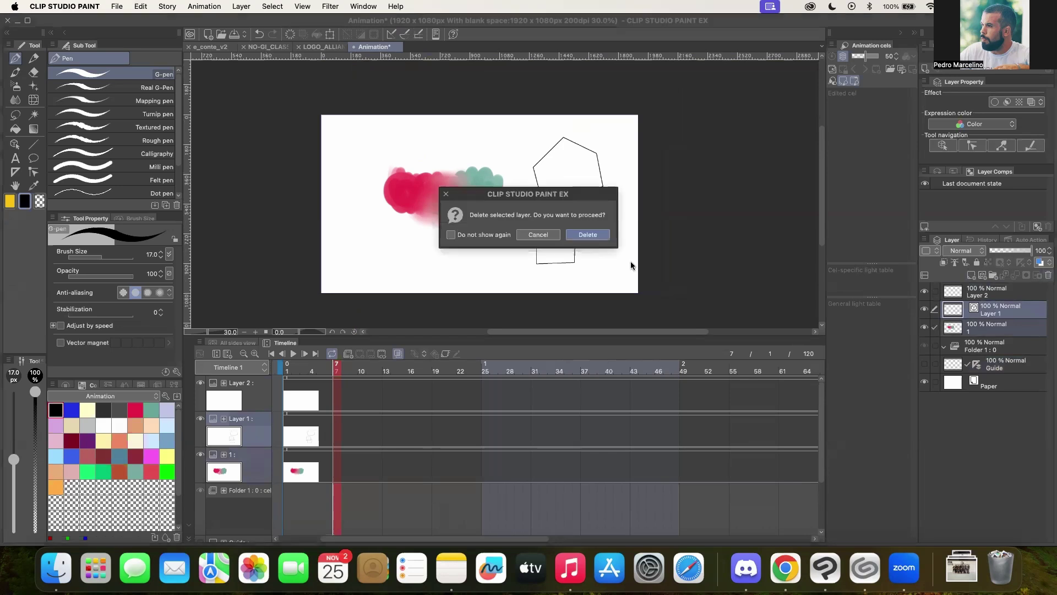
{"action": "left_click", "coordinate": [587, 235]}
{"action": "scroll", "coordinate": [457, 208], "scroll_direction": "up", "scroll_amount": 1}
{"action": "scroll", "coordinate": [462, 208], "scroll_direction": "down", "scroll_amount": 2}
{"action": "scroll", "coordinate": [453, 140], "scroll_direction": "up", "scroll_amount": 1}
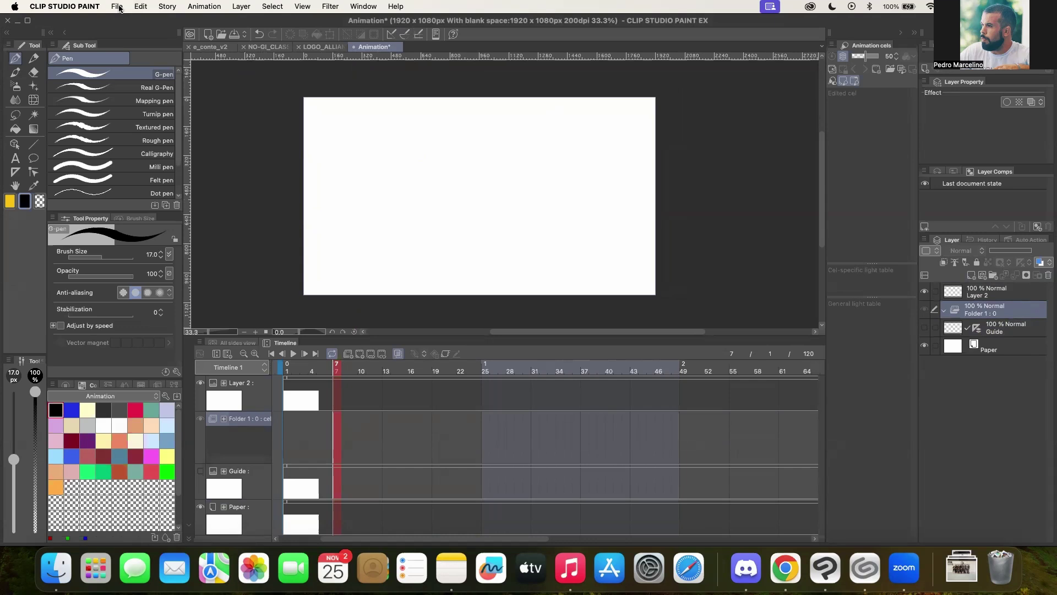
Step: Create a 1-point perspective ruler on a new layer
{"action": "left_click", "coordinate": [241, 7]}
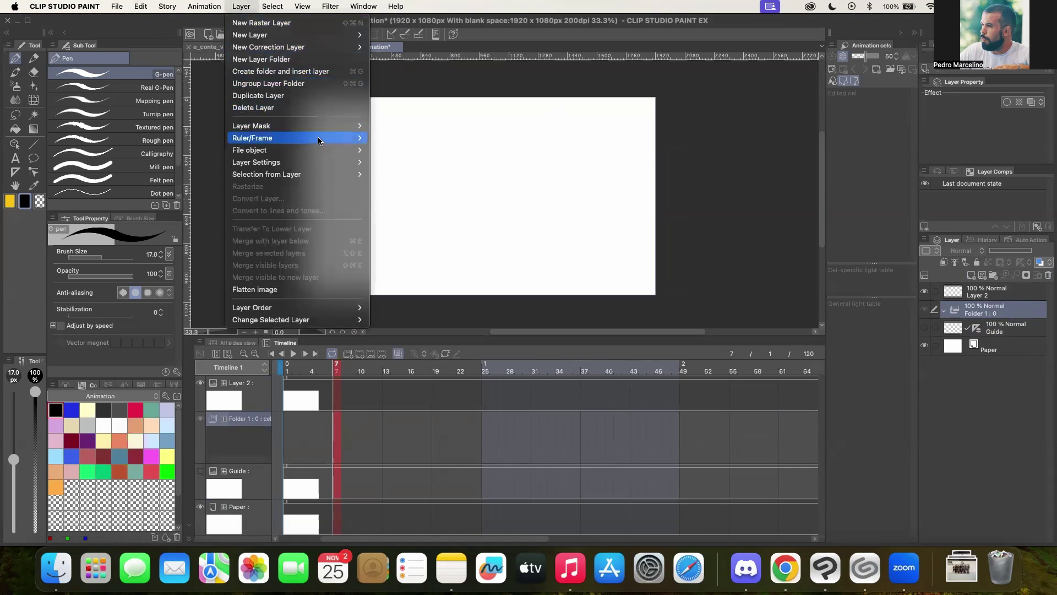
{"action": "mouse_move", "coordinate": [317, 143]}
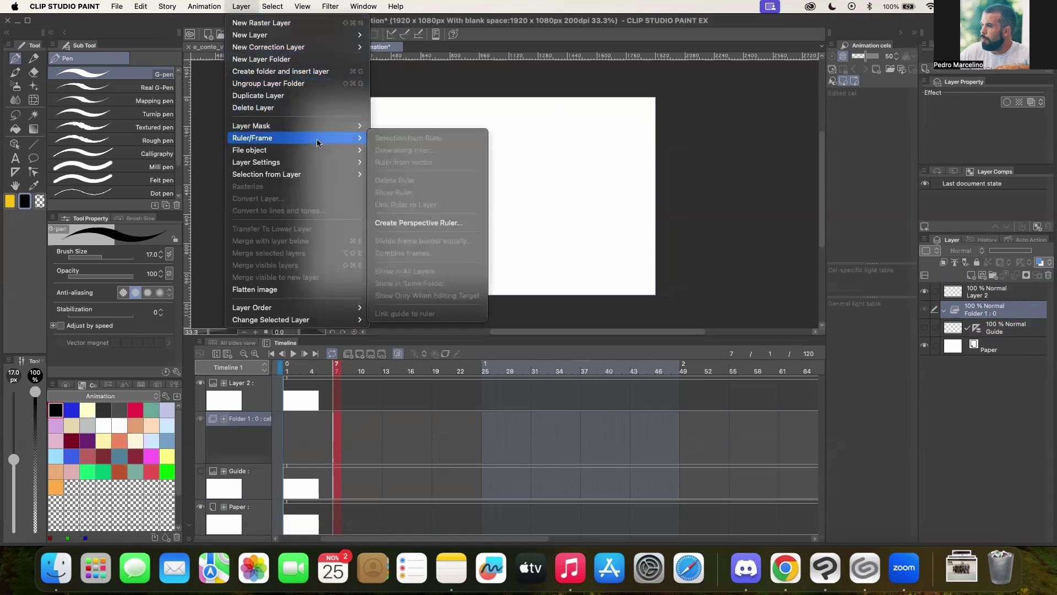
{"action": "left_click", "coordinate": [412, 227]}
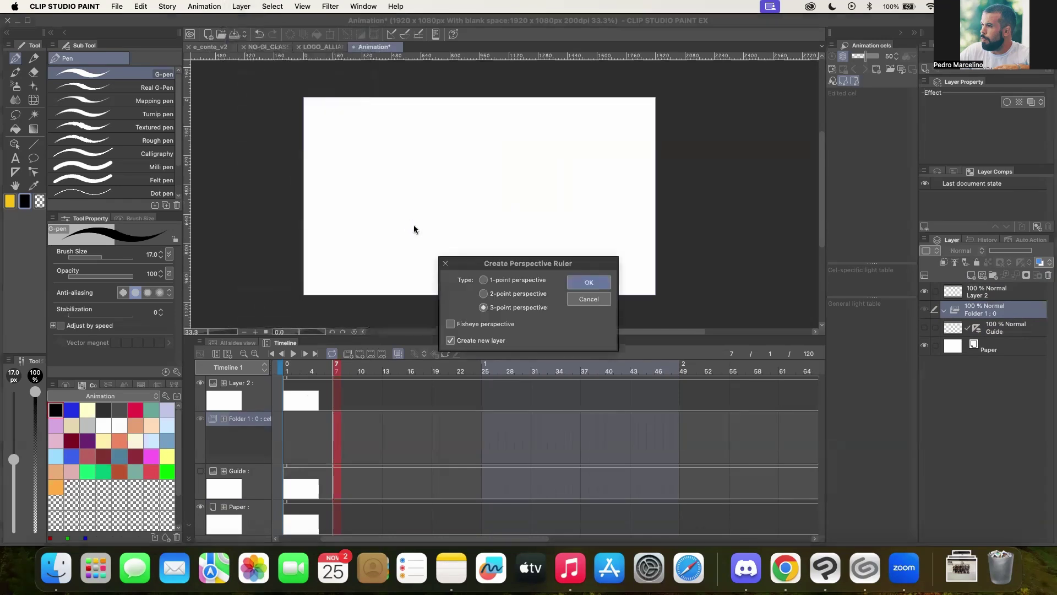
{"action": "left_click_drag", "start_coordinate": [542, 262], "coordinate": [675, 140]}
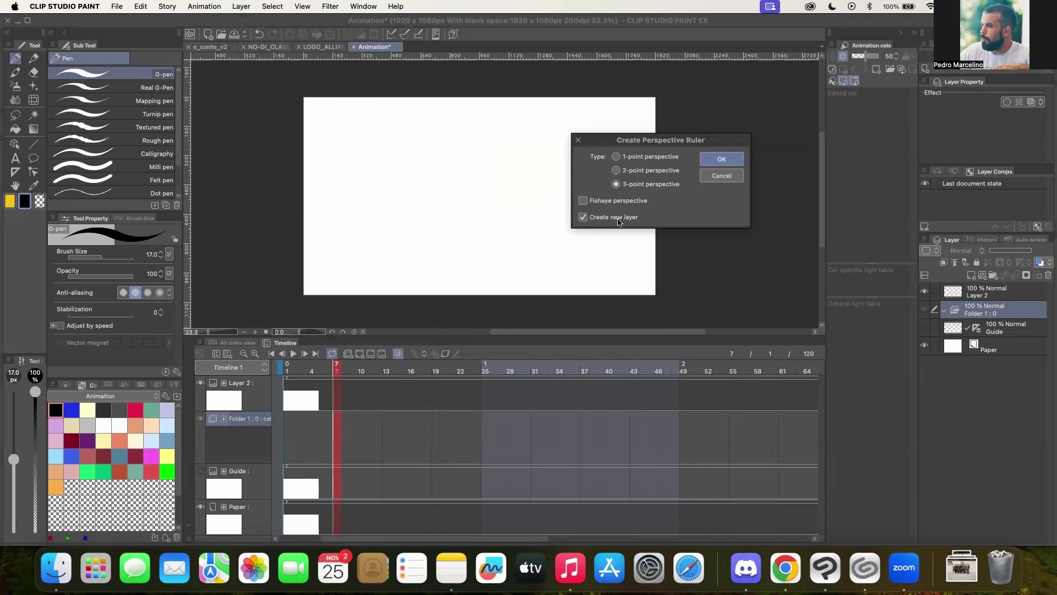
{"action": "left_click", "coordinate": [617, 157]}
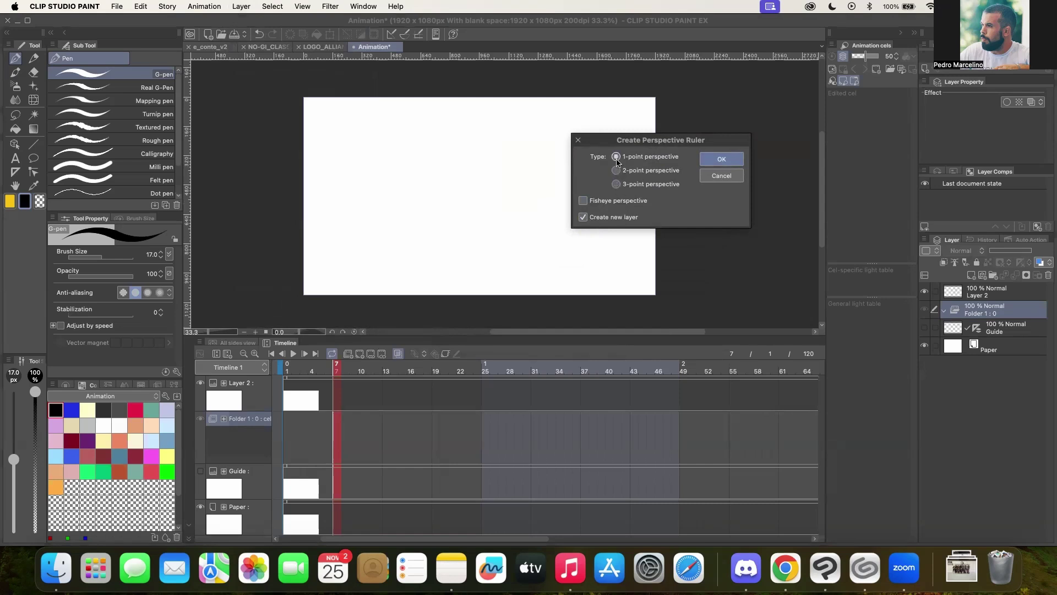
{"action": "left_click", "coordinate": [725, 160]}
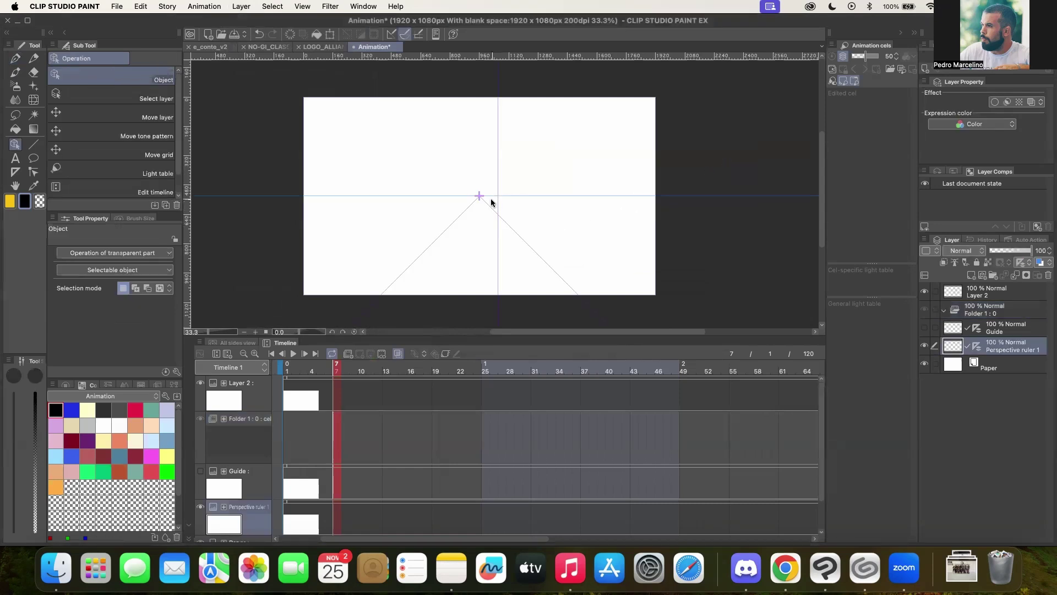
Step: Move the perspective ruler's vanishing point slightly right of the canvas centre and add a raster layer above the ruler layer
{"action": "left_click", "coordinate": [480, 197]}
{"action": "mouse_move", "coordinate": [480, 197]}
{"action": "left_mouse_down"}
{"action": "mouse_move", "coordinate": [490, 196]}
{"action": "mouse_move", "coordinate": [455, 193]}
{"action": "mouse_move", "coordinate": [492, 193]}
{"action": "mouse_move", "coordinate": [487, 160]}
{"action": "mouse_move", "coordinate": [489, 194]}
{"action": "mouse_move", "coordinate": [451, 197]}
{"action": "mouse_move", "coordinate": [490, 204]}
{"action": "mouse_move", "coordinate": [454, 202]}
{"action": "mouse_move", "coordinate": [483, 198]}
{"action": "left_mouse_up"}
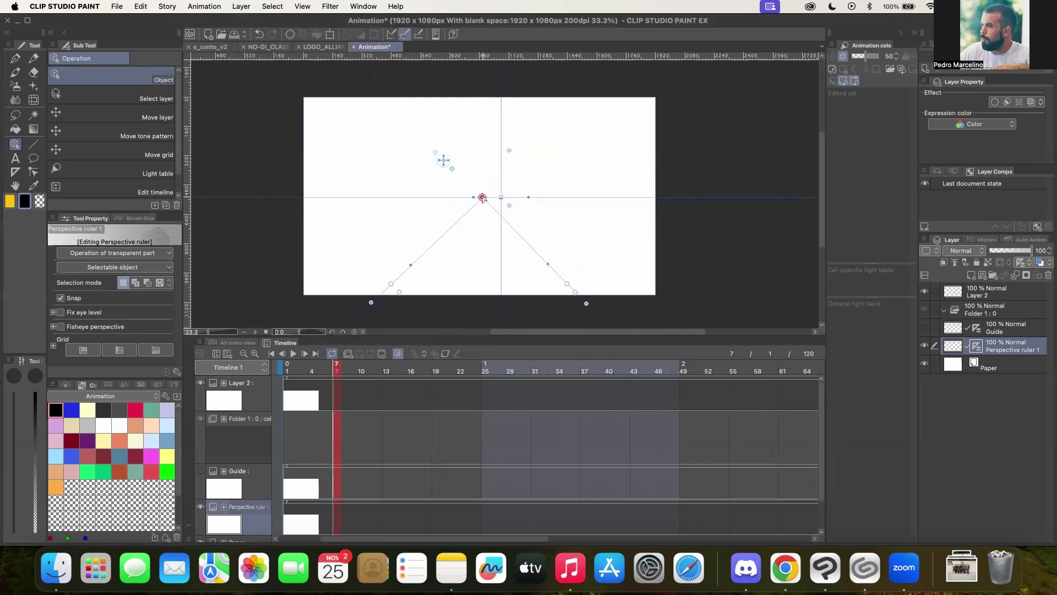
{"action": "left_click", "coordinate": [686, 242]}
{"action": "left_click", "coordinate": [971, 276]}
Step: Choose the G-pen and reduce its brush size to 13
{"action": "scroll", "coordinate": [544, 277], "scroll_direction": "up", "scroll_amount": 2}
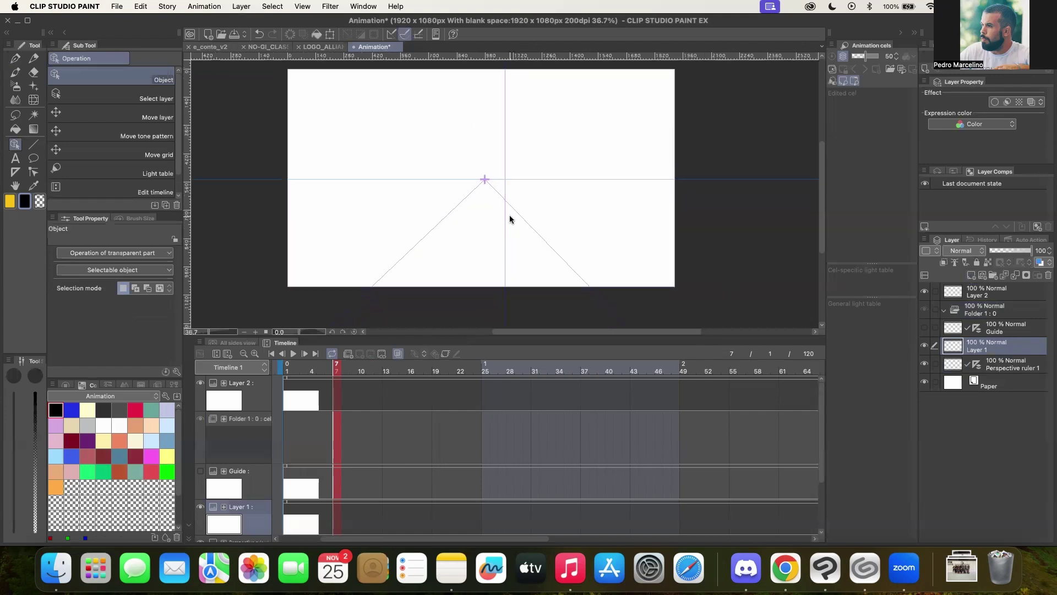
{"action": "left_click", "coordinate": [14, 59]}
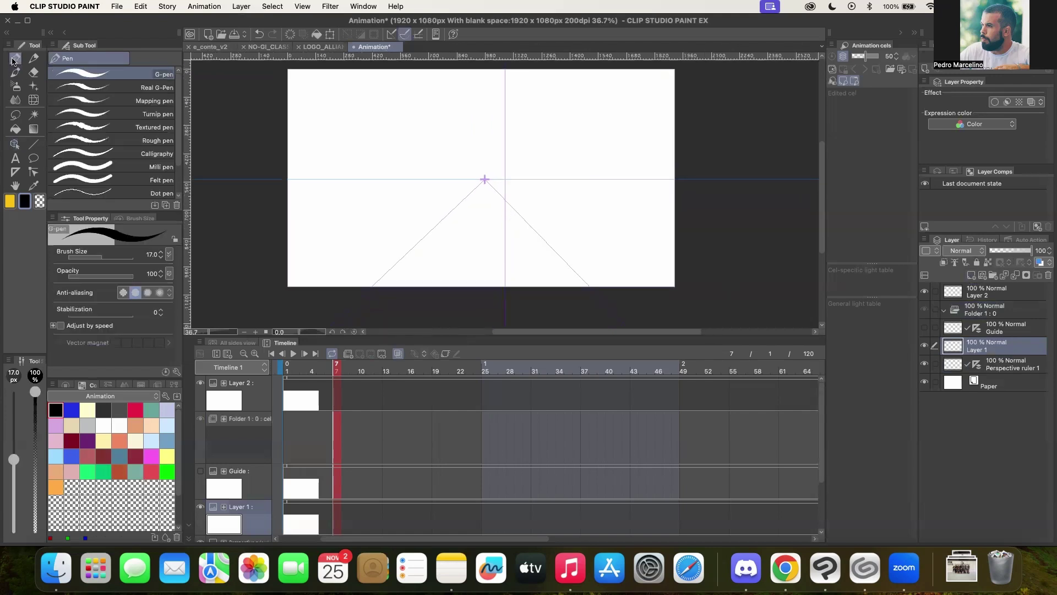
{"action": "left_click", "coordinate": [161, 258]}
{"action": "left_click", "coordinate": [160, 257]}
{"action": "left_click", "coordinate": [161, 257]}
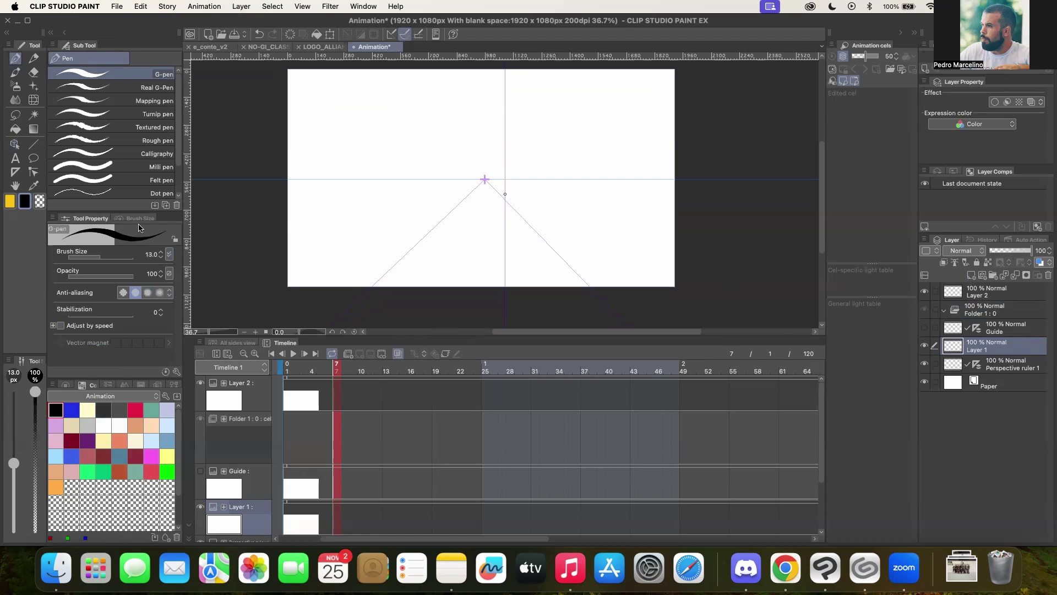
Step: Sketch dark grey Pencil lines converging on the vanishing point from around the canvas, plus horizontal lines snapped to the perspective ruler
{"action": "left_click", "coordinate": [36, 59]}
{"action": "left_click", "coordinate": [119, 407]}
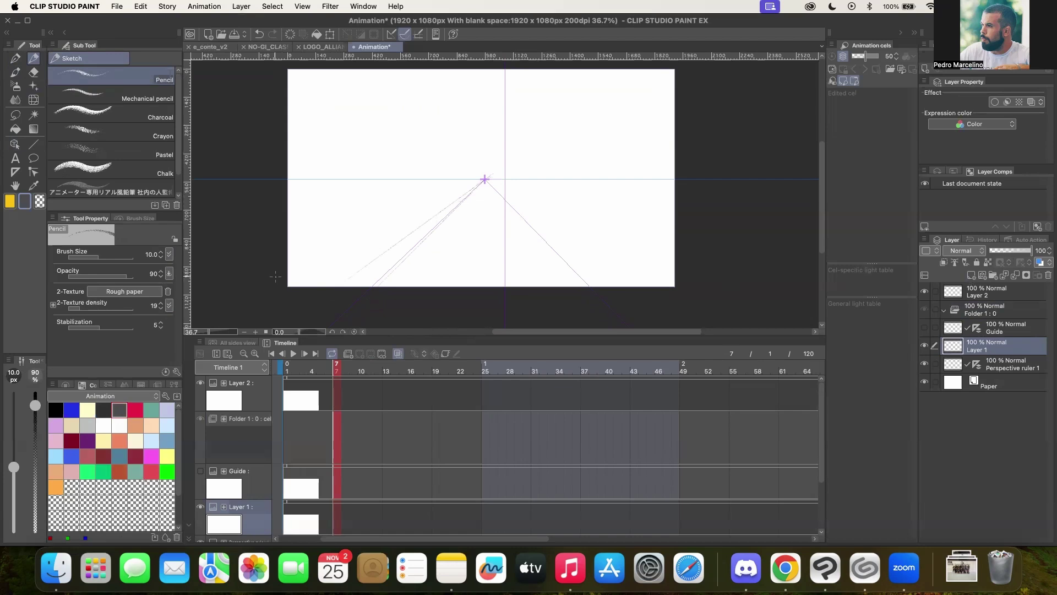
{"action": "left_click_drag", "start_coordinate": [386, 231], "coordinate": [467, 198]}
{"action": "left_click_drag", "start_coordinate": [312, 231], "coordinate": [461, 190]}
{"action": "left_click_drag", "start_coordinate": [298, 197], "coordinate": [424, 190]}
{"action": "left_click_drag", "start_coordinate": [639, 134], "coordinate": [522, 167]}
{"action": "left_click_drag", "start_coordinate": [353, 266], "coordinate": [290, 278]}
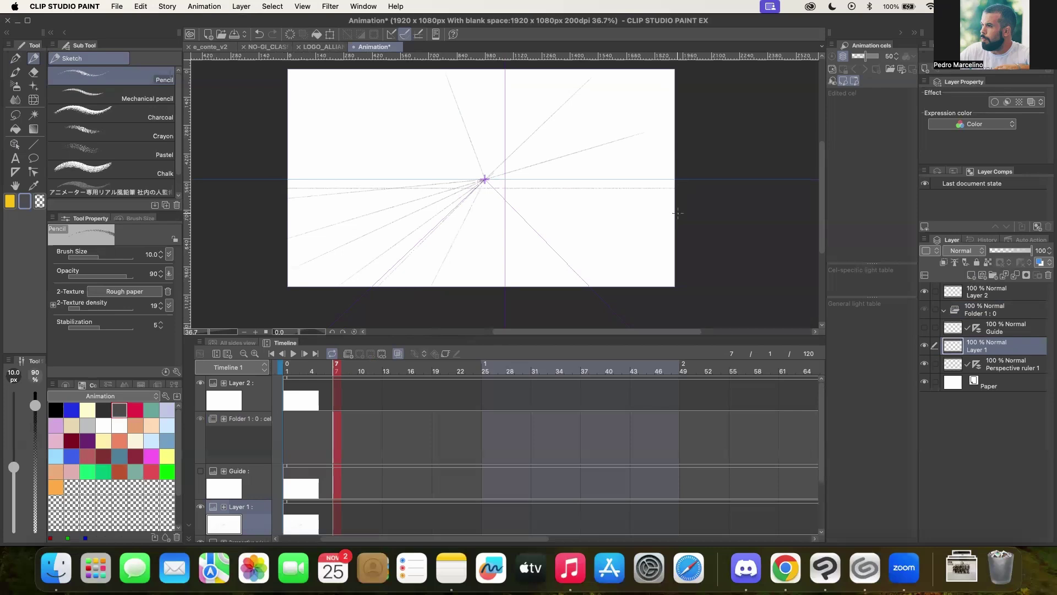
{"action": "left_click_drag", "start_coordinate": [601, 234], "coordinate": [431, 260]}
{"action": "left_click_drag", "start_coordinate": [628, 264], "coordinate": [465, 286]}
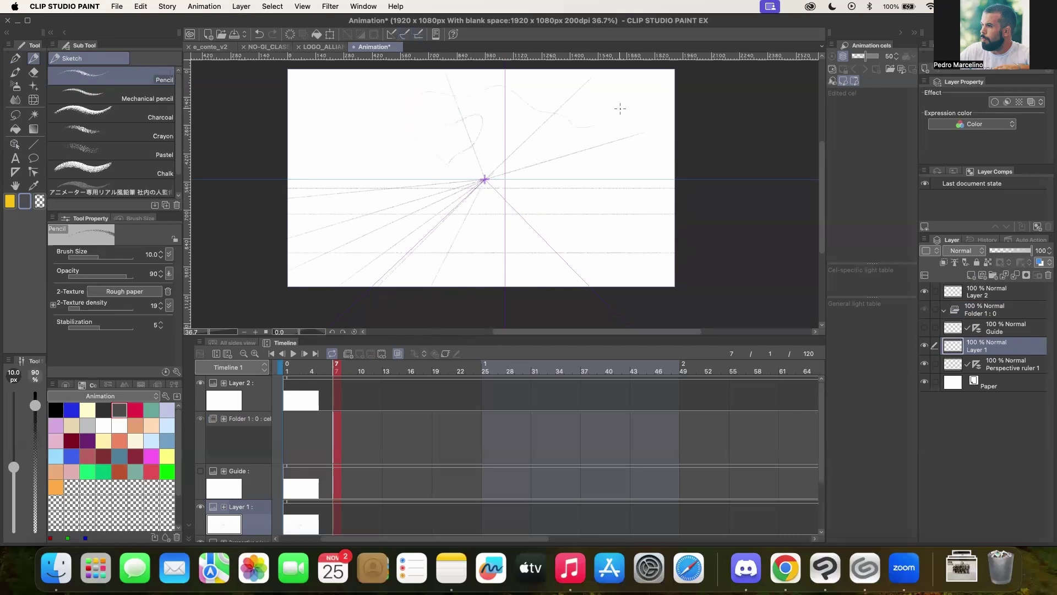
Step: Undo the freehand scribbles at the top of the canvas and toggle Layer 1's visibility off and on
{"action": "key", "text": "super+z"}
{"action": "key", "text": "super+z"}
{"action": "left_click", "coordinate": [925, 346]}
{"action": "left_click", "coordinate": [925, 345]}
Step: Delete the sketched Layer 1, the Perspective ruler 1 layer and the Guide layer
{"action": "left_click", "coordinate": [1048, 275]}
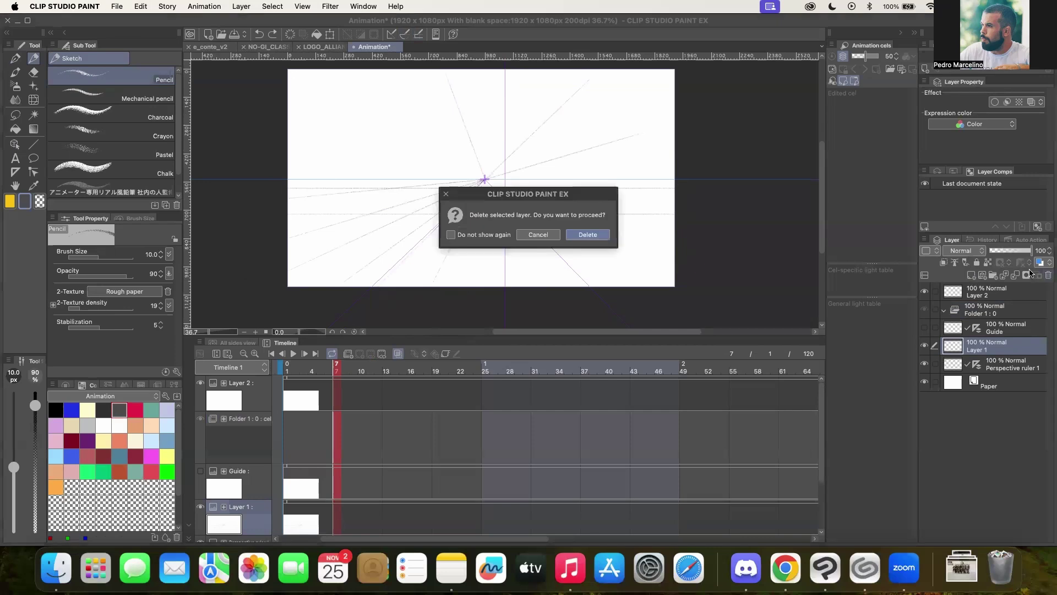
{"action": "left_click", "coordinate": [589, 234]}
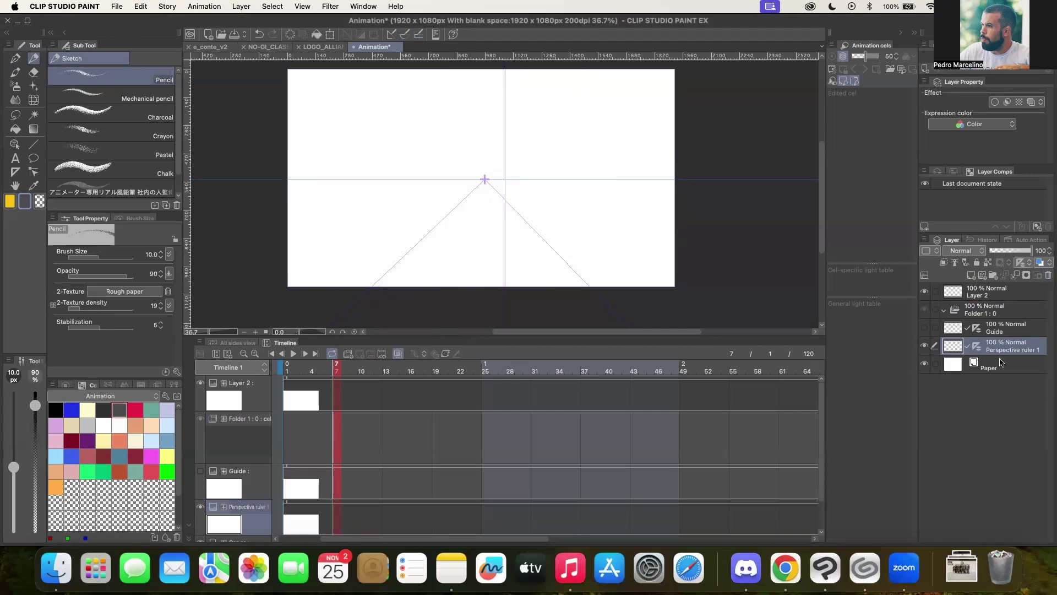
{"action": "left_click", "coordinate": [1048, 277]}
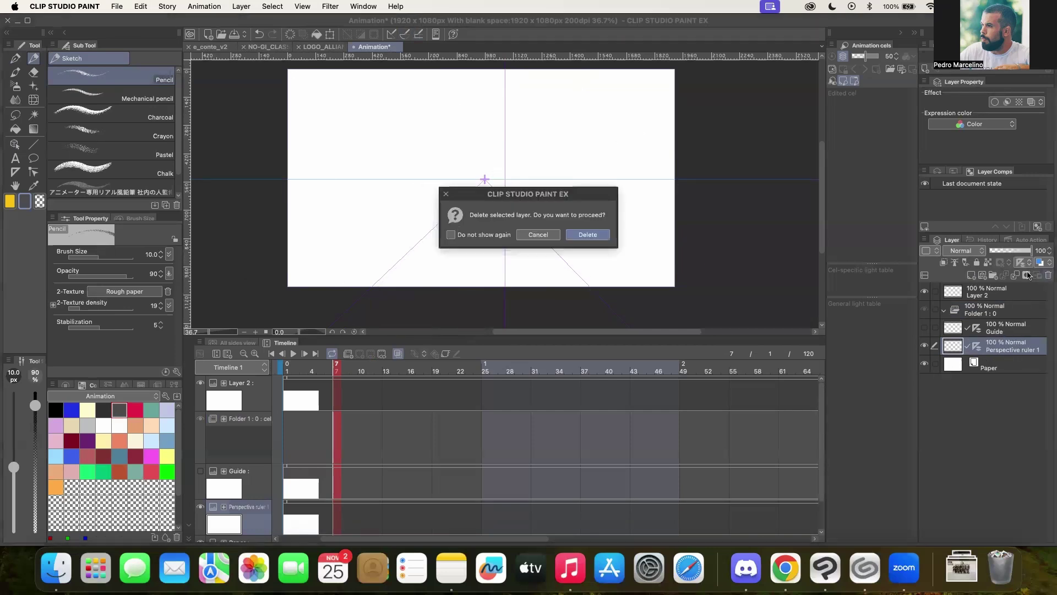
{"action": "left_click", "coordinate": [598, 238]}
{"action": "left_click", "coordinate": [1048, 277]}
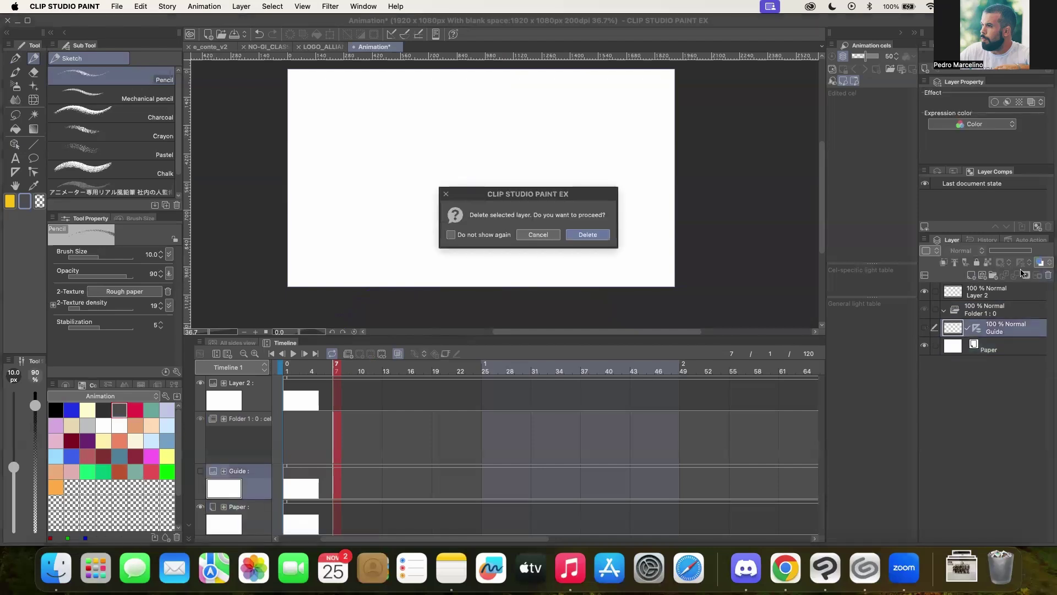
{"action": "left_click", "coordinate": [599, 237]}
Step: Create a 2-point perspective ruler on a new layer
{"action": "left_click", "coordinate": [232, 6]}
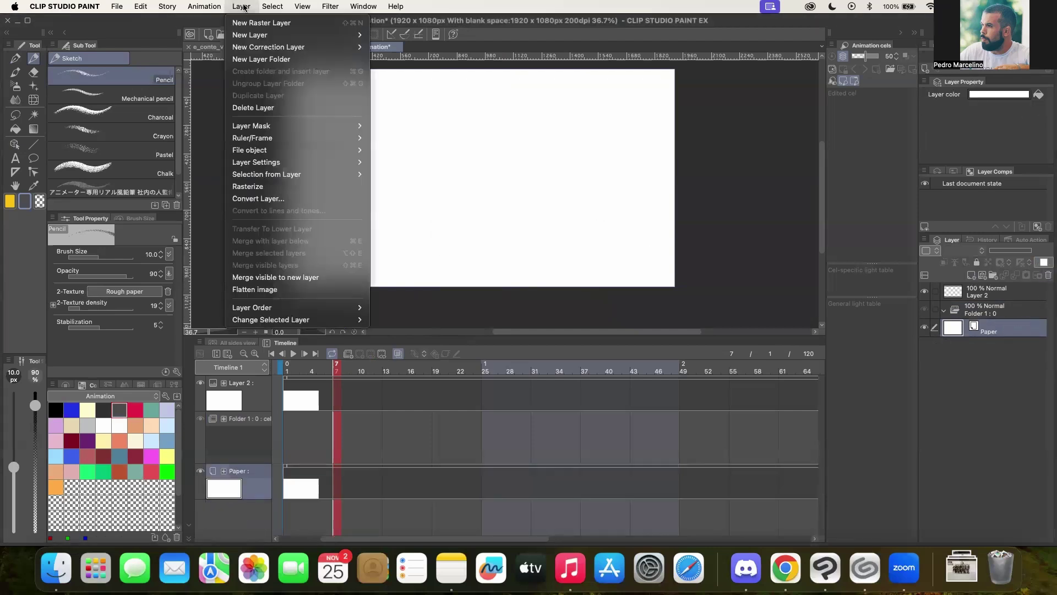
{"action": "mouse_move", "coordinate": [346, 145]}
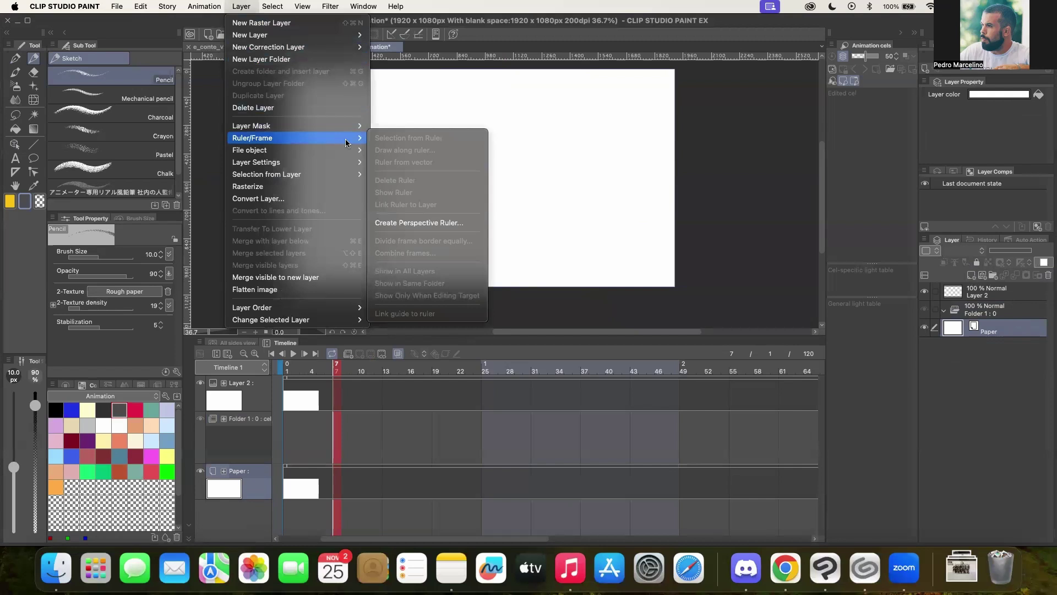
{"action": "left_click", "coordinate": [416, 223]}
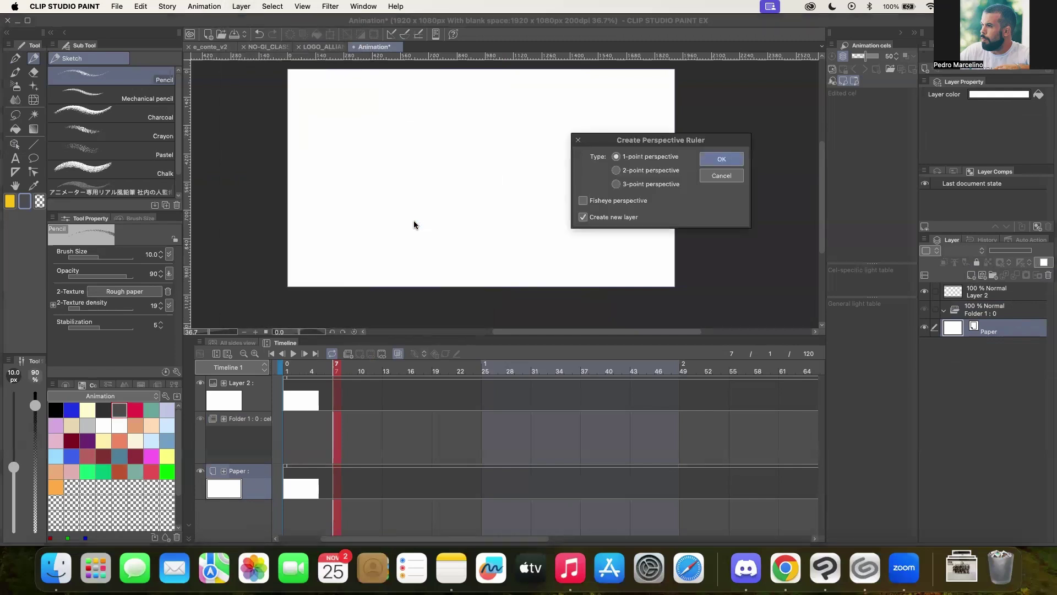
{"action": "left_click", "coordinate": [616, 170]}
{"action": "left_click", "coordinate": [718, 159]}
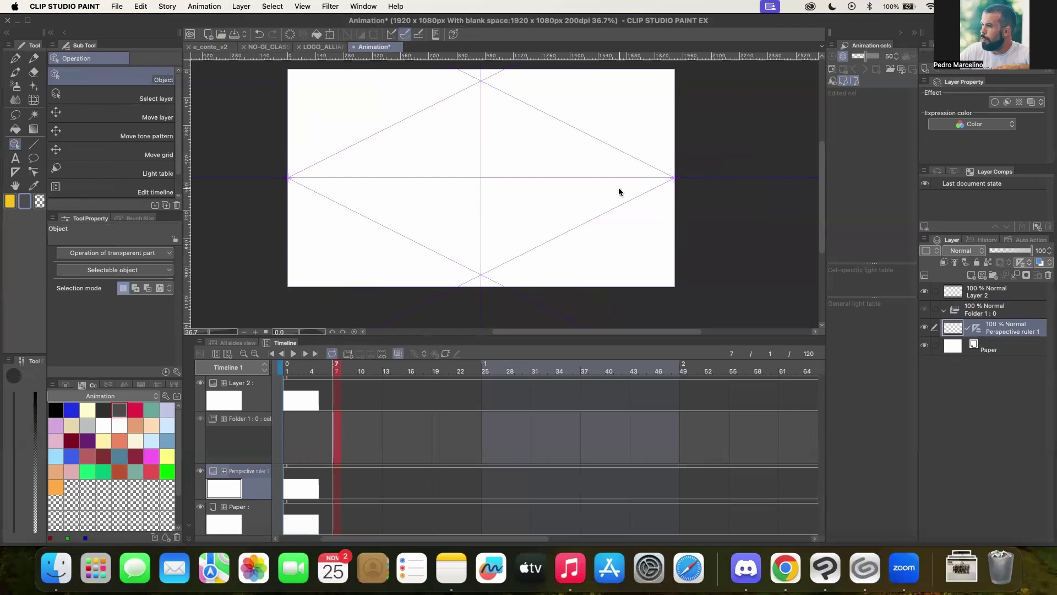
Step: Move the two vanishing points of the perspective ruler inward along the horizon from the canvas edges
{"action": "left_click", "coordinate": [290, 178]}
{"action": "left_click_drag", "start_coordinate": [290, 178], "coordinate": [319, 176]}
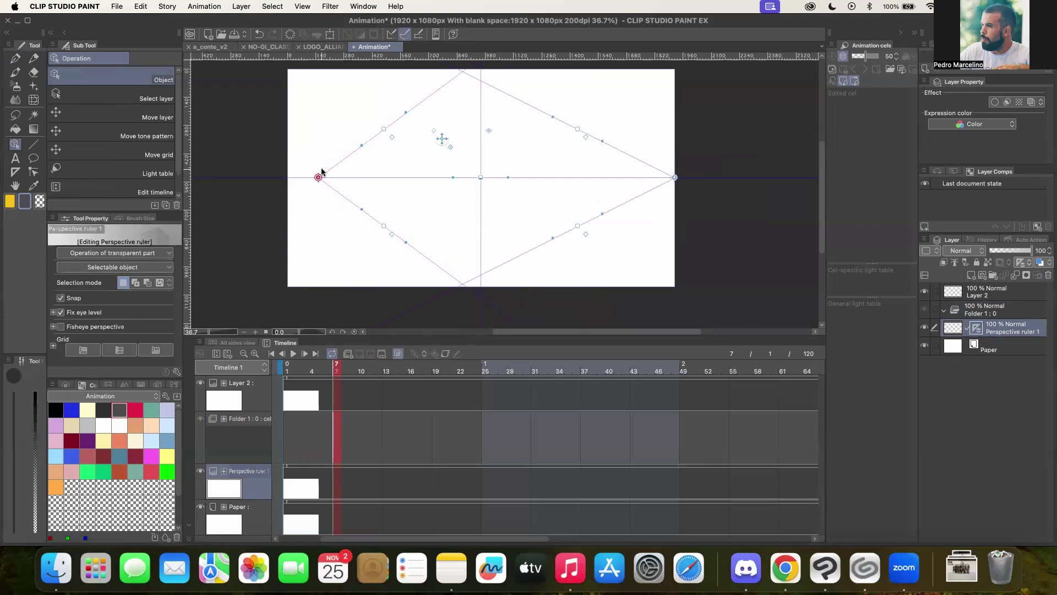
{"action": "left_click_drag", "start_coordinate": [668, 177], "coordinate": [652, 176]}
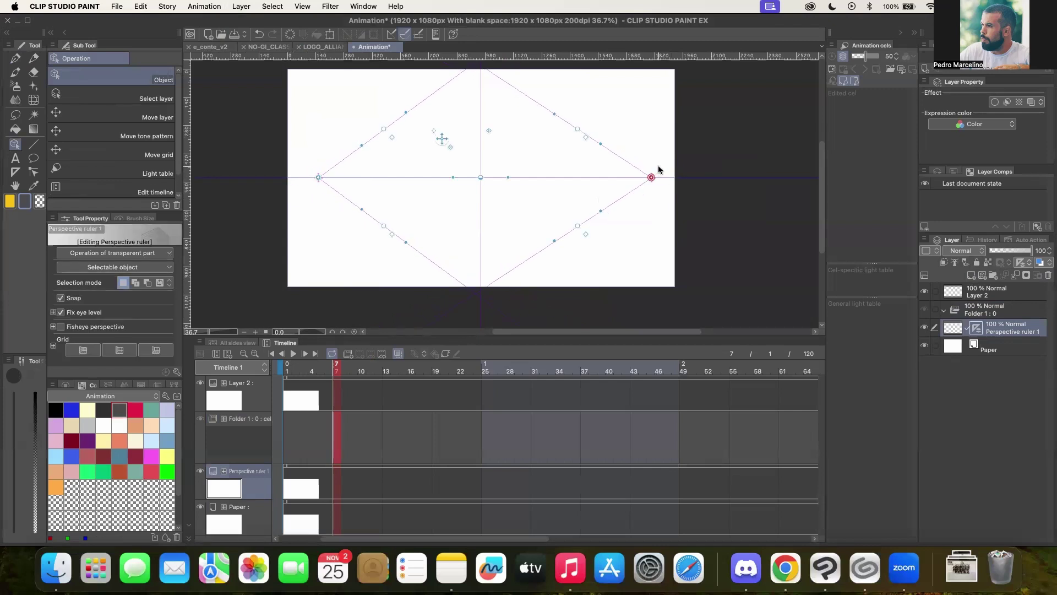
Step: Draw a black G-pen box in two-point perspective around the horizon on Layer 2, following the ruler
{"action": "left_click", "coordinate": [979, 292]}
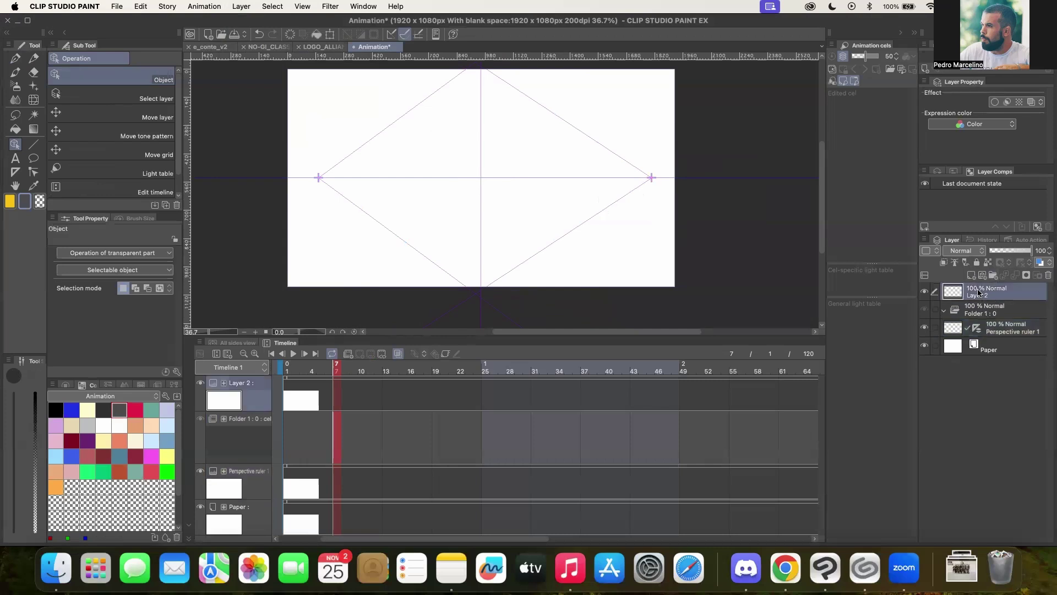
{"action": "left_click", "coordinate": [31, 145]}
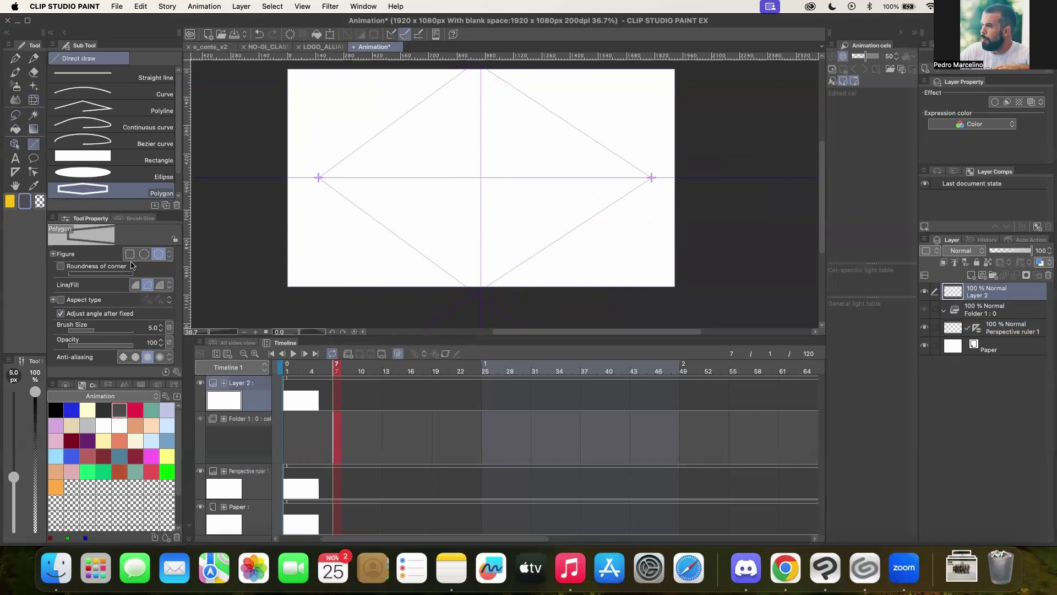
{"action": "left_click", "coordinate": [17, 59]}
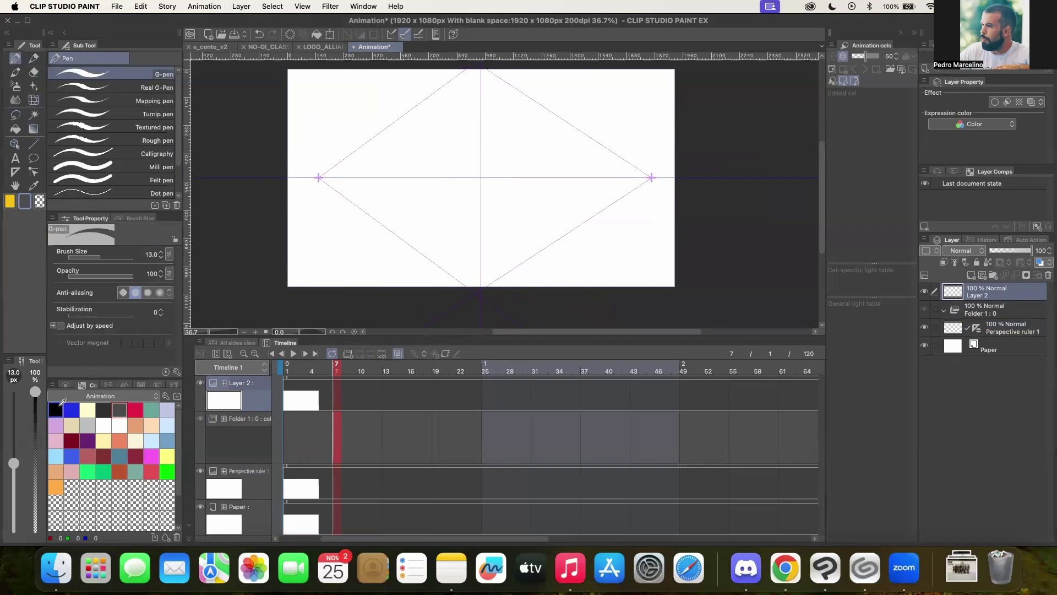
{"action": "left_click", "coordinate": [60, 406]}
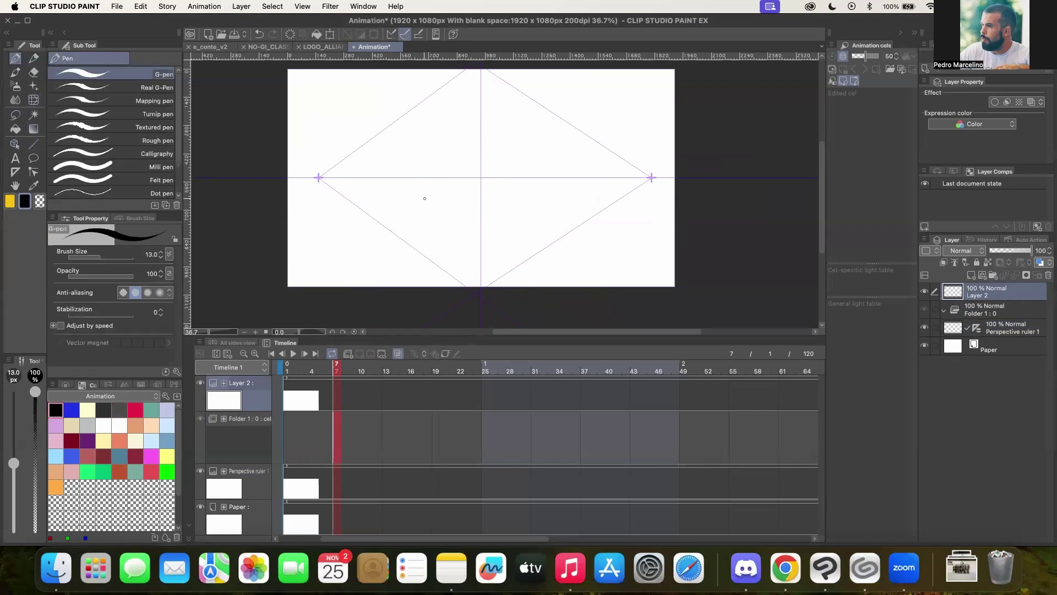
{"action": "mouse_move", "coordinate": [420, 199]}
{"action": "left_mouse_down"}
{"action": "mouse_move", "coordinate": [420, 144]}
{"action": "mouse_move", "coordinate": [458, 117]}
{"action": "mouse_move", "coordinate": [539, 146]}
{"action": "mouse_move", "coordinate": [540, 202]}
{"action": "left_mouse_up"}
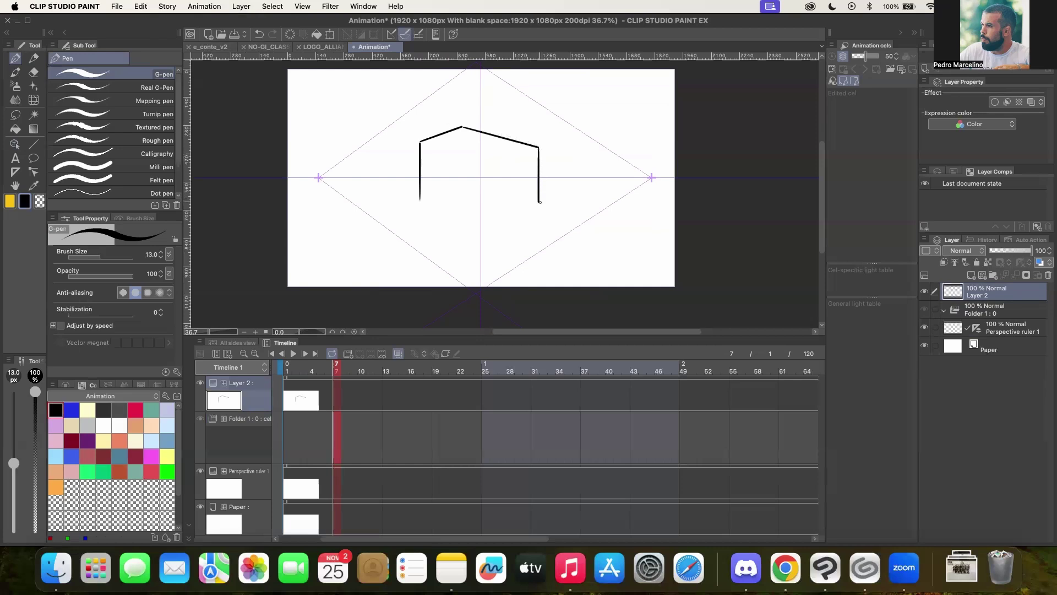
{"action": "left_click_drag", "start_coordinate": [420, 200], "coordinate": [445, 206]}
{"action": "left_click_drag", "start_coordinate": [464, 210], "coordinate": [536, 201]}
{"action": "left_click_drag", "start_coordinate": [464, 216], "coordinate": [464, 178]}
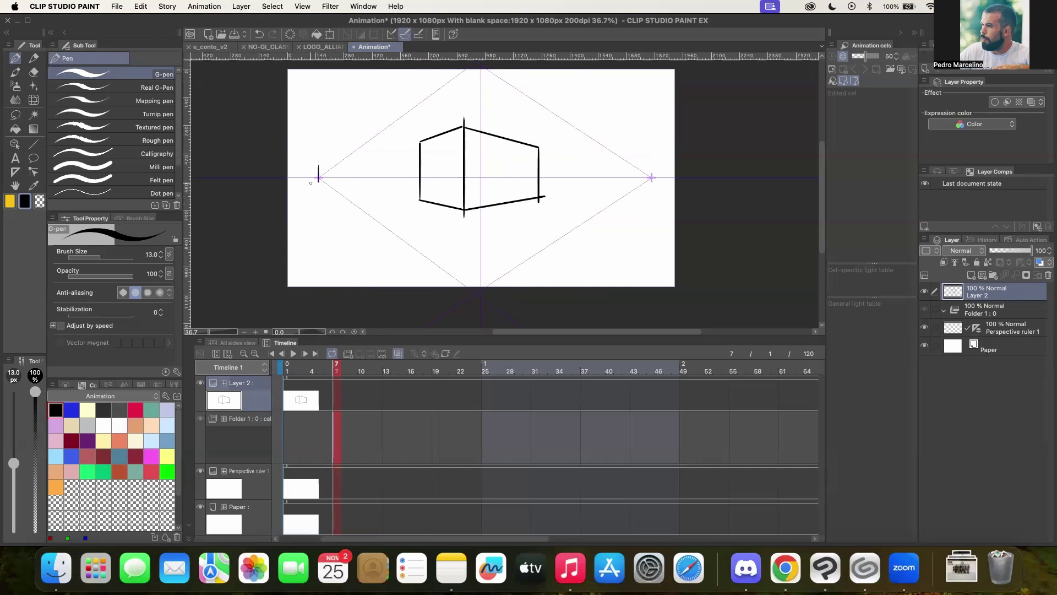
Step: Undo the stray vertical stroke at the left vanishing point and mark both vanishing points with crimson G-pen dots
{"action": "key", "text": "super+z"}
{"action": "left_click", "coordinate": [137, 410]}
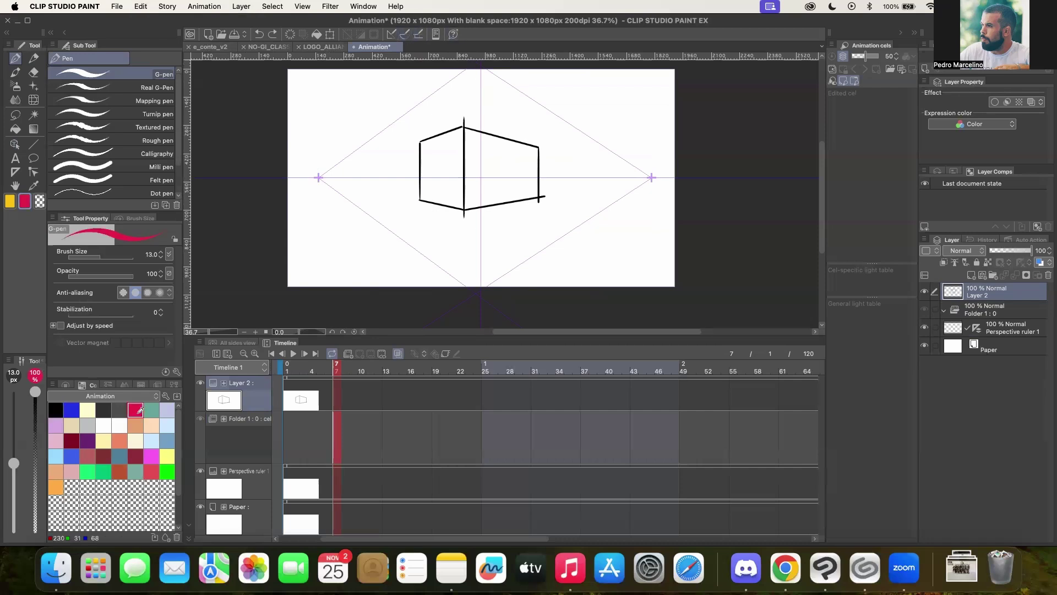
{"action": "left_click", "coordinate": [651, 177]}
Step: Switch back to black, enable snapping to the special ruler, and draw the horizon line across the canvas, undoing the test strokes
{"action": "left_click", "coordinate": [389, 36]}
{"action": "left_click", "coordinate": [56, 410]}
{"action": "left_click_drag", "start_coordinate": [285, 177], "coordinate": [410, 178]}
{"action": "key", "text": "super+z"}
{"action": "left_click", "coordinate": [404, 34]}
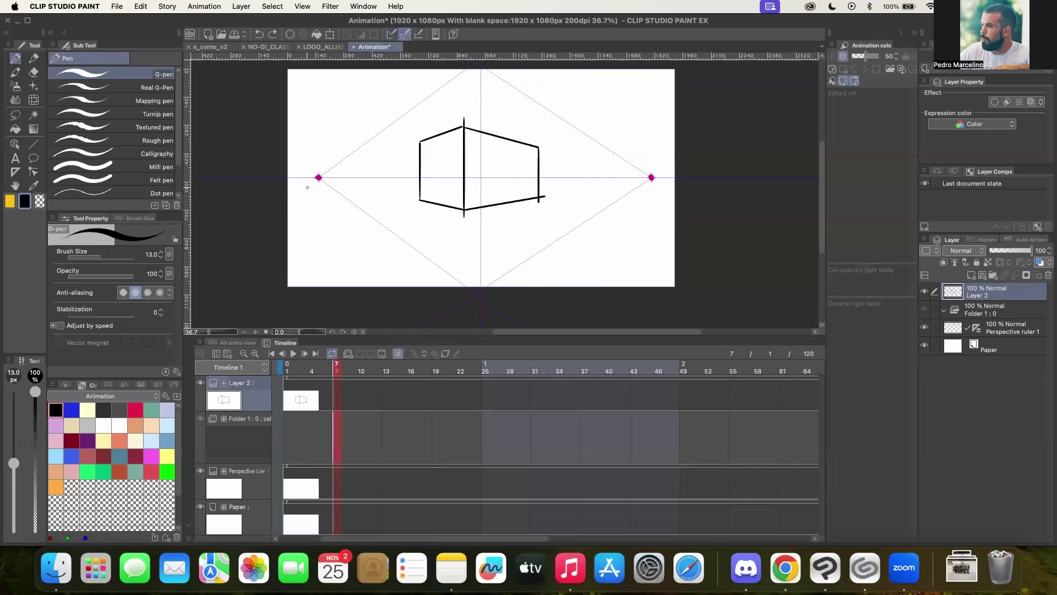
{"action": "left_click_drag", "start_coordinate": [306, 178], "coordinate": [543, 172]}
{"action": "key", "text": "super+z"}
{"action": "mouse_move", "coordinate": [334, 179]}
{"action": "left_mouse_down"}
{"action": "mouse_move", "coordinate": [297, 184]}
{"action": "mouse_move", "coordinate": [702, 179]}
{"action": "left_mouse_up"}
{"action": "key", "text": "super+z"}
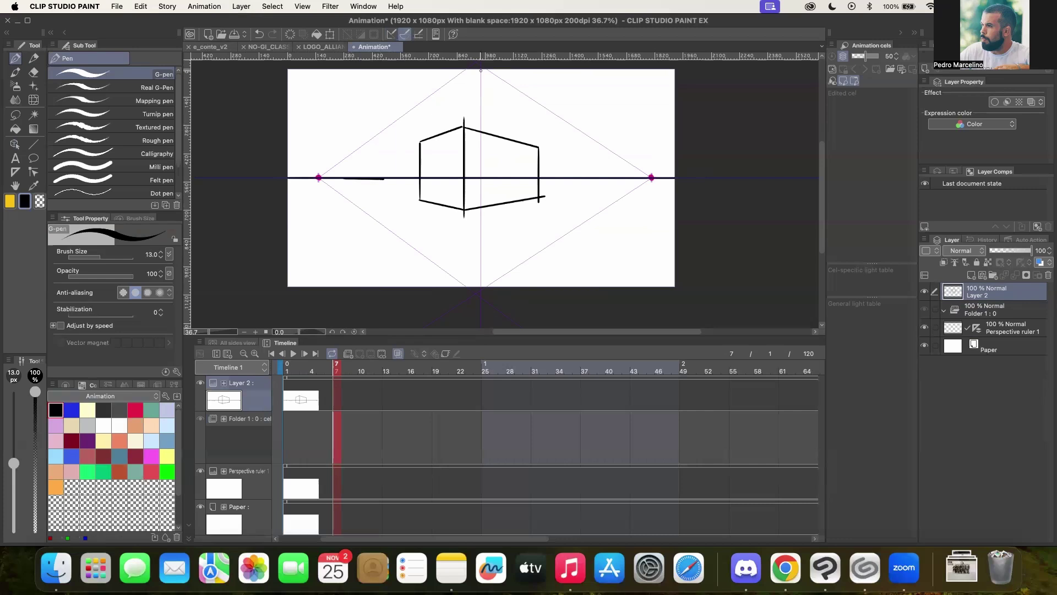
Step: Add a new raster layer above Layer 2 and draw black G-pen guide lines below the horizon converging on both vanishing points
{"action": "left_click", "coordinate": [971, 275]}
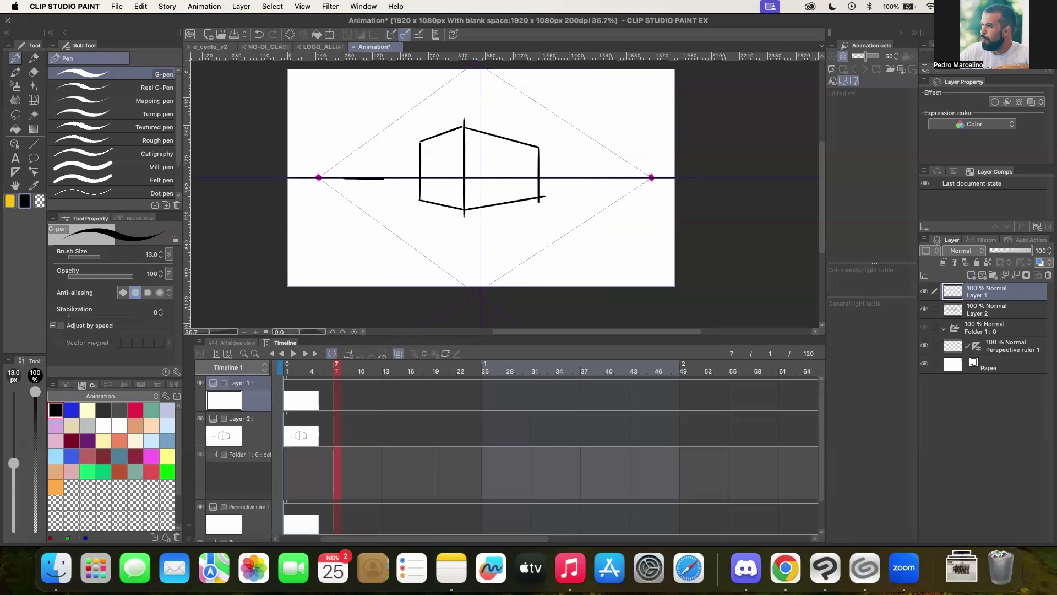
{"action": "left_click_drag", "start_coordinate": [436, 287], "coordinate": [319, 184]}
{"action": "left_click_drag", "start_coordinate": [382, 290], "coordinate": [327, 189]}
{"action": "left_click_drag", "start_coordinate": [334, 299], "coordinate": [321, 206]}
{"action": "left_click_drag", "start_coordinate": [287, 280], "coordinate": [313, 191]}
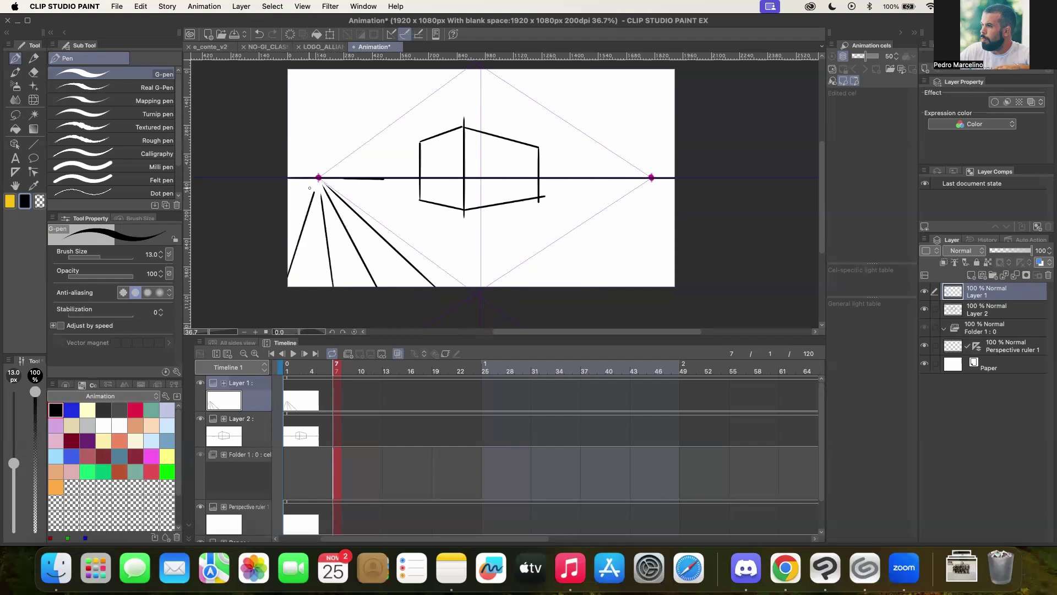
{"action": "left_click_drag", "start_coordinate": [489, 259], "coordinate": [318, 191]}
{"action": "left_click_drag", "start_coordinate": [562, 287], "coordinate": [637, 196]}
{"action": "left_click_drag", "start_coordinate": [506, 288], "coordinate": [624, 198]}
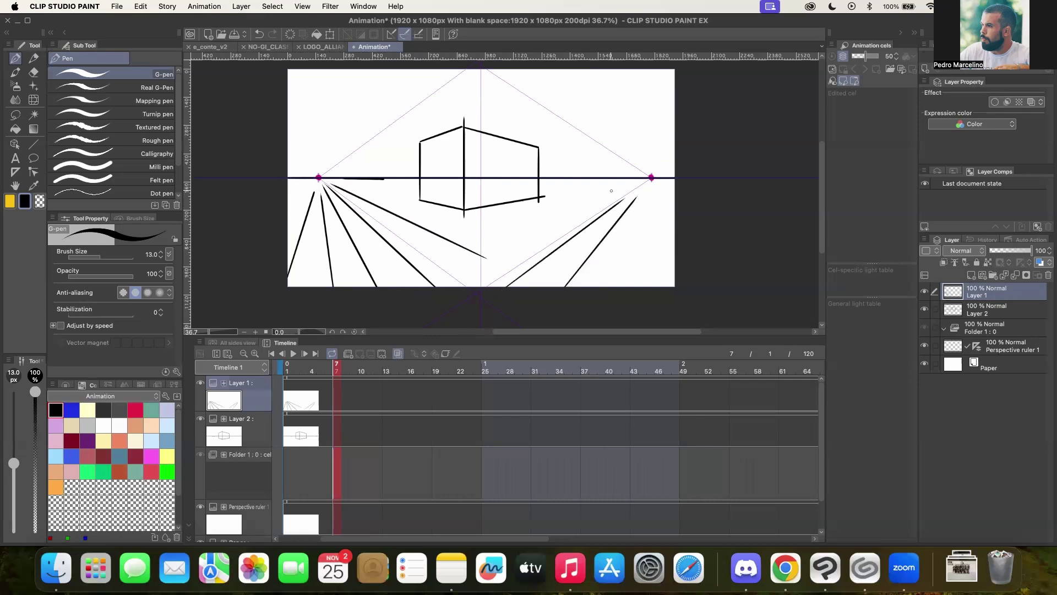
Step: Draw two converging G-pen guide lines above the horizon from the canvas's upper middle to each vanishing point
{"action": "left_click_drag", "start_coordinate": [444, 69], "coordinate": [321, 174]}
{"action": "left_click_drag", "start_coordinate": [473, 93], "coordinate": [322, 174]}
{"action": "left_click_drag", "start_coordinate": [495, 91], "coordinate": [630, 165]}
{"action": "left_click_drag", "start_coordinate": [530, 75], "coordinate": [646, 172]}
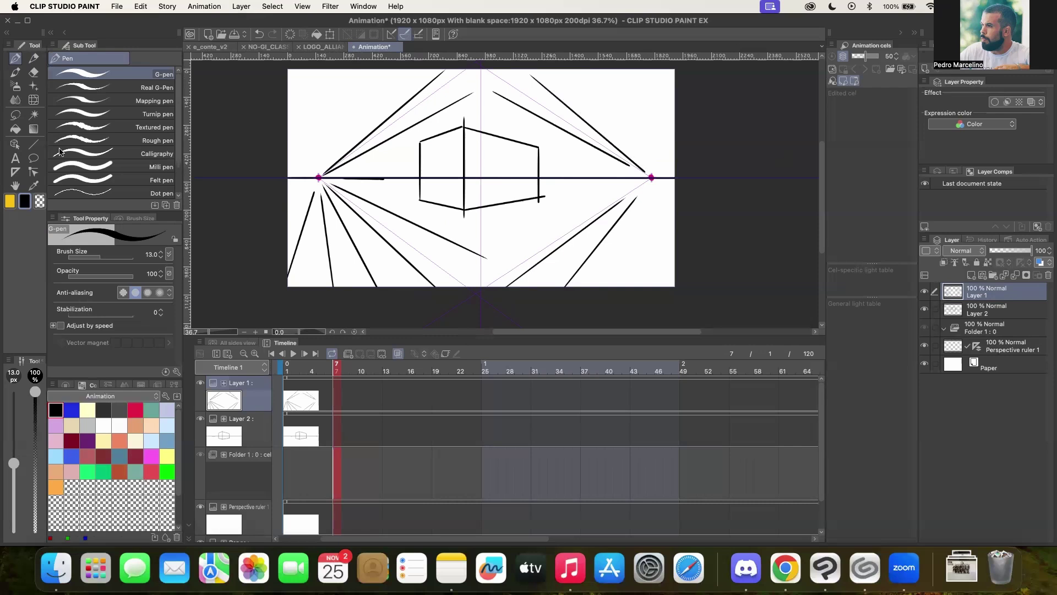
Step: Delete Layer 1 and Layer 2 together, removing the perspective drawing from the canvas
{"action": "left_click", "coordinate": [1014, 314]}
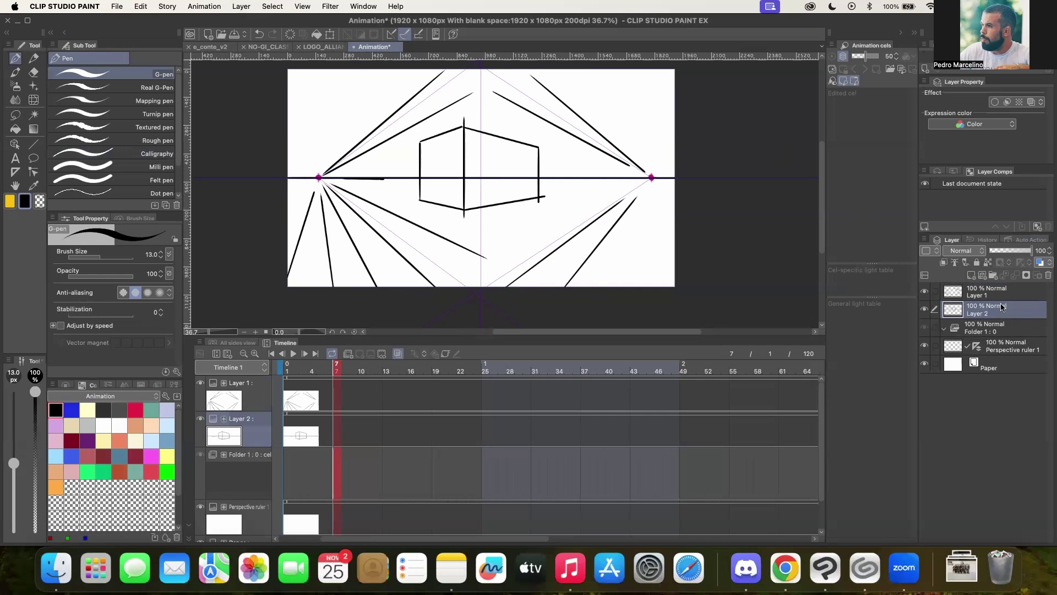
{"action": "left_click", "coordinate": [1001, 293], "text": "shift"}
{"action": "left_click", "coordinate": [1048, 275]}
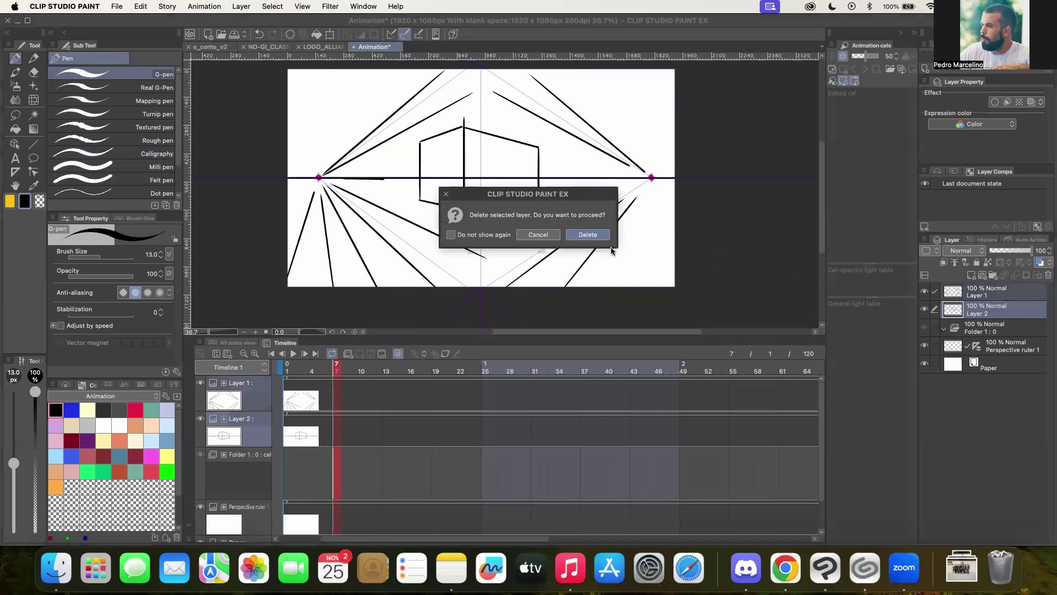
{"action": "left_click", "coordinate": [587, 234]}
{"action": "scroll", "coordinate": [401, 248], "scroll_direction": "down", "scroll_amount": 2}
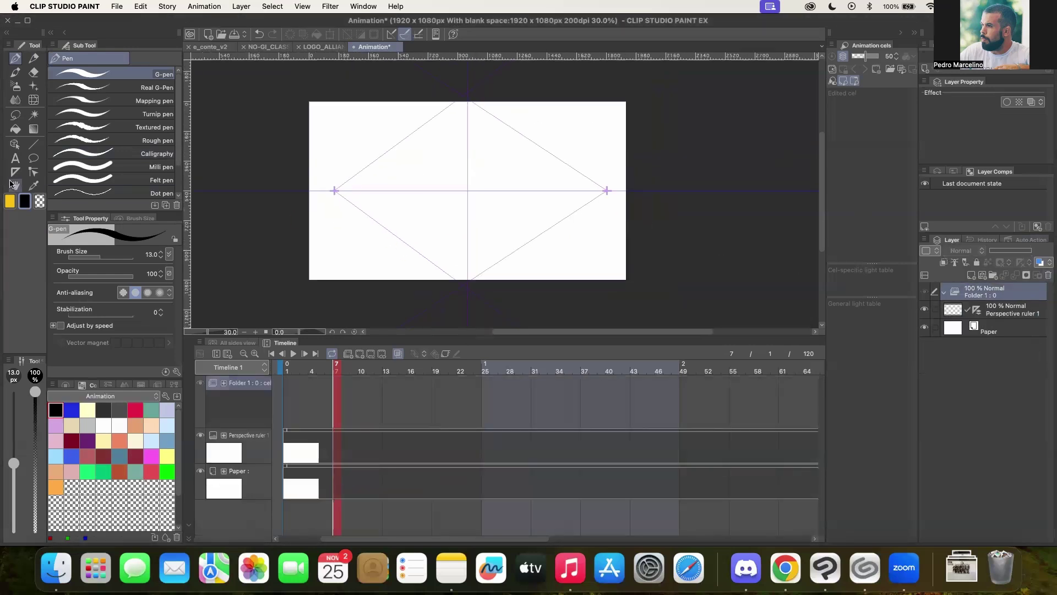
Step: Create a new vector layer and move it out of the animation folder to the top of the layer stack
{"action": "left_click", "coordinate": [35, 175]}
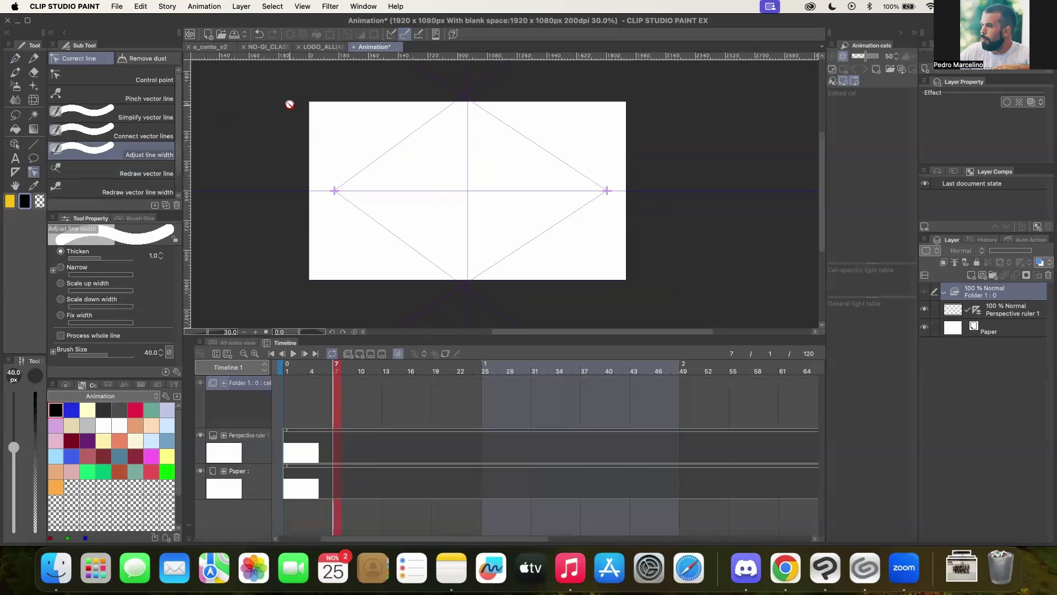
{"action": "left_click", "coordinate": [983, 275]}
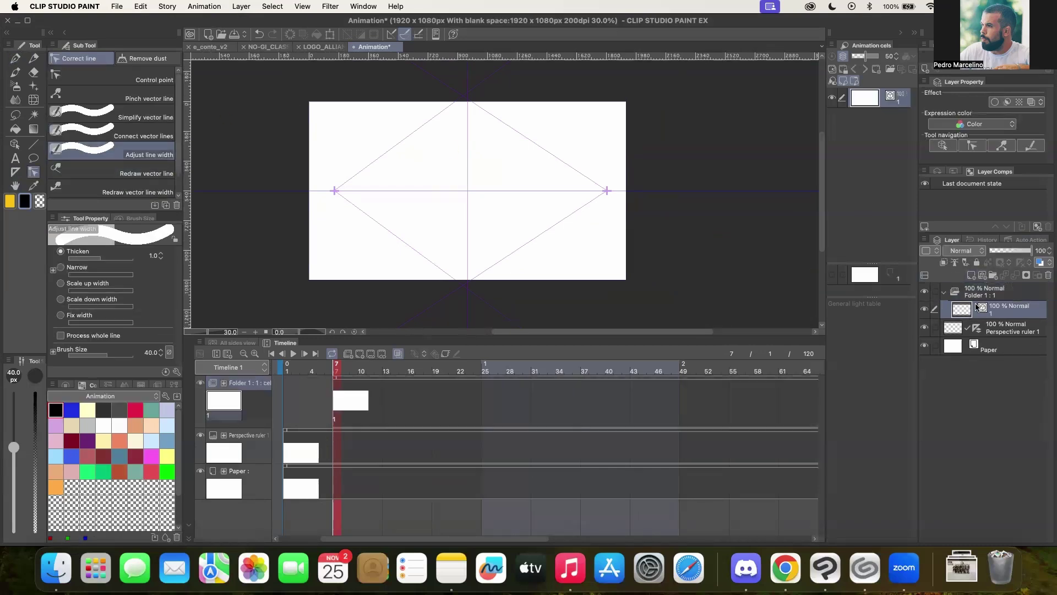
{"action": "left_click_drag", "start_coordinate": [979, 307], "coordinate": [976, 286]}
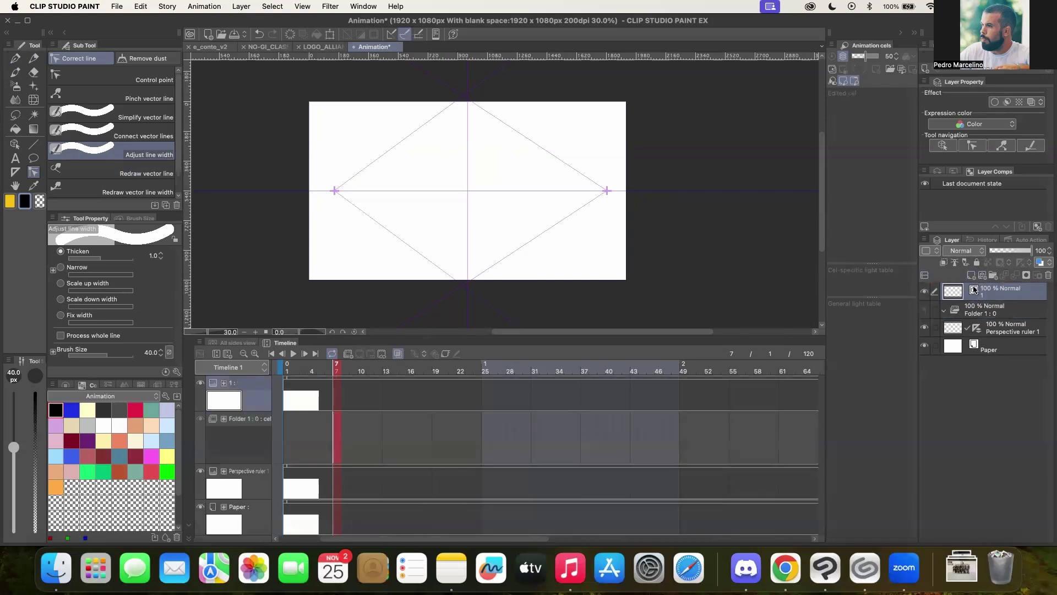
Step: Delete all rulers from the Perspective ruler 1 layer
{"action": "left_click", "coordinate": [981, 329]}
{"action": "left_click", "coordinate": [1047, 275]}
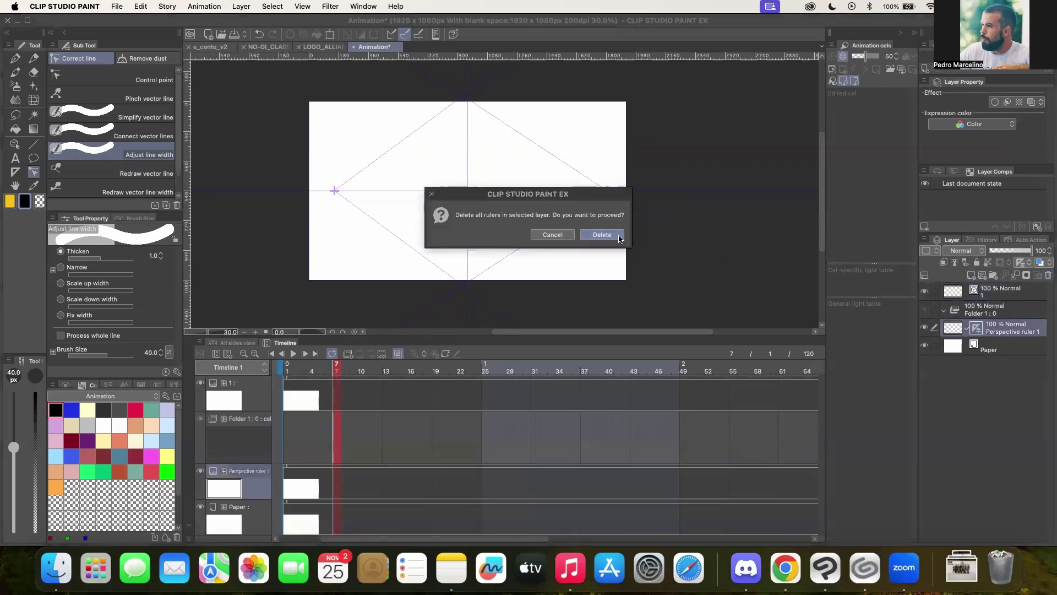
{"action": "left_click", "coordinate": [602, 233]}
Step: Draw a long black S-shaped curve with the G-pen at size 13 on the vector layer, across the canvas's middle
{"action": "scroll", "coordinate": [435, 229], "scroll_direction": "up", "scroll_amount": 1}
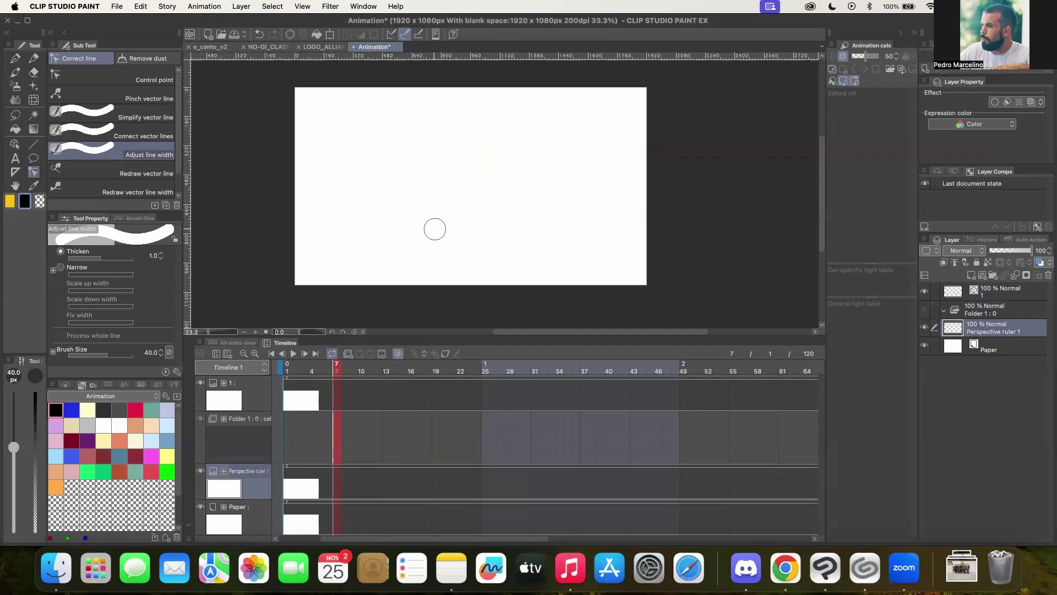
{"action": "left_click", "coordinate": [16, 58]}
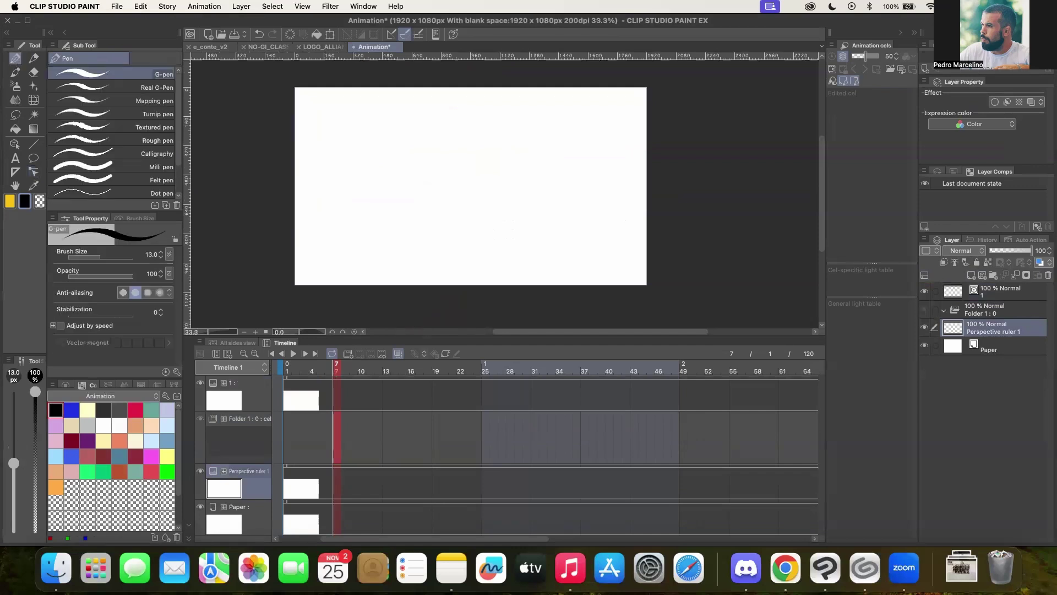
{"action": "left_click", "coordinate": [989, 289]}
{"action": "mouse_move", "coordinate": [417, 245]}
{"action": "left_mouse_down"}
{"action": "mouse_move", "coordinate": [420, 186]}
{"action": "mouse_move", "coordinate": [457, 210]}
{"action": "mouse_move", "coordinate": [518, 191]}
{"action": "mouse_move", "coordinate": [482, 139]}
{"action": "mouse_move", "coordinate": [524, 127]}
{"action": "left_mouse_up"}
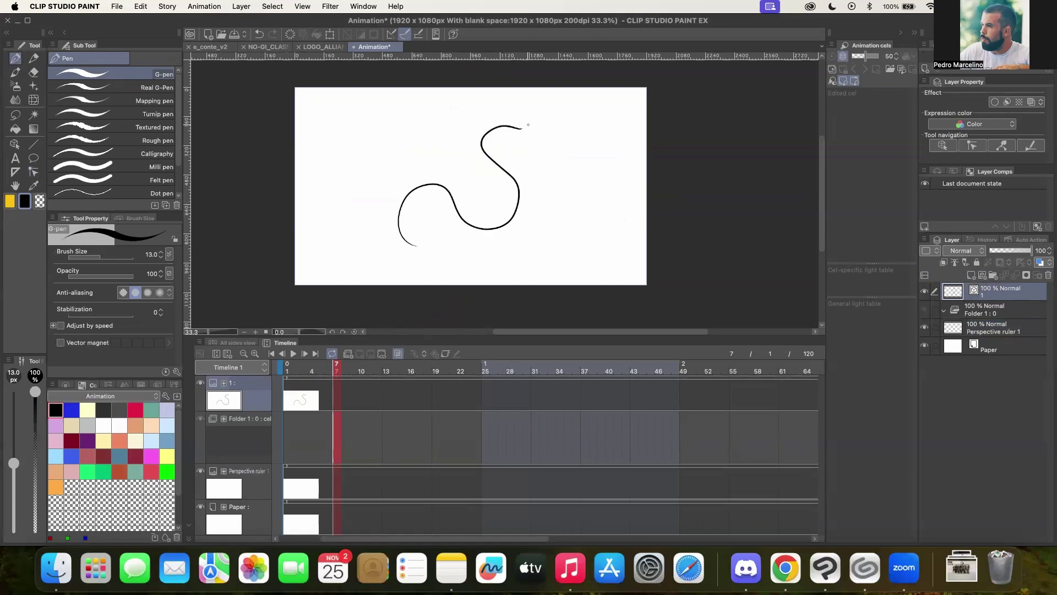
Step: Reshape the curve's left arch and upper end with Pinch vector line, using pinch level 4 and effect range 14
{"action": "left_click", "coordinate": [33, 172]}
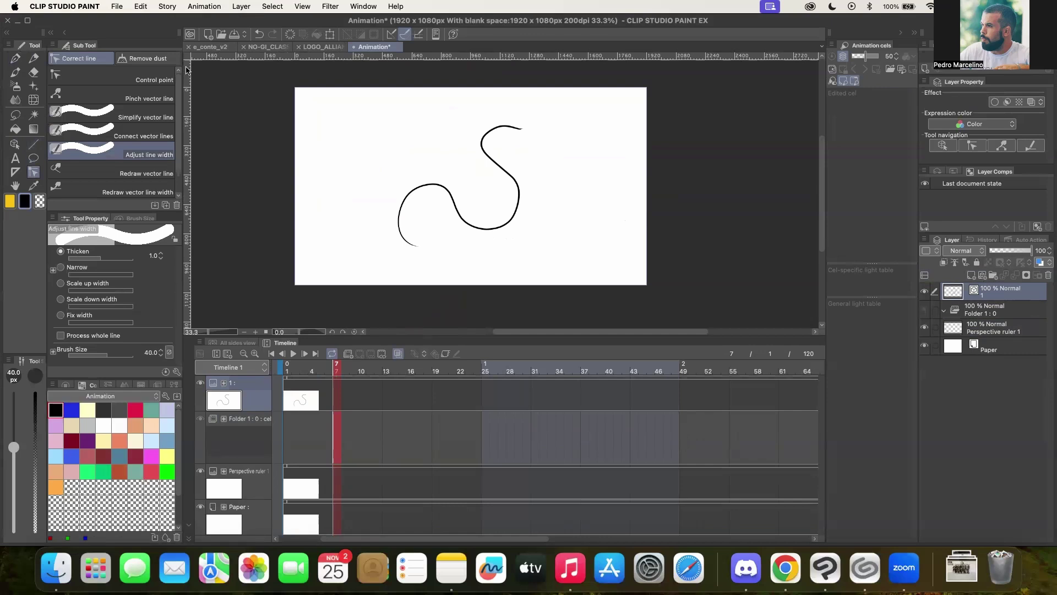
{"action": "left_click", "coordinate": [163, 97]}
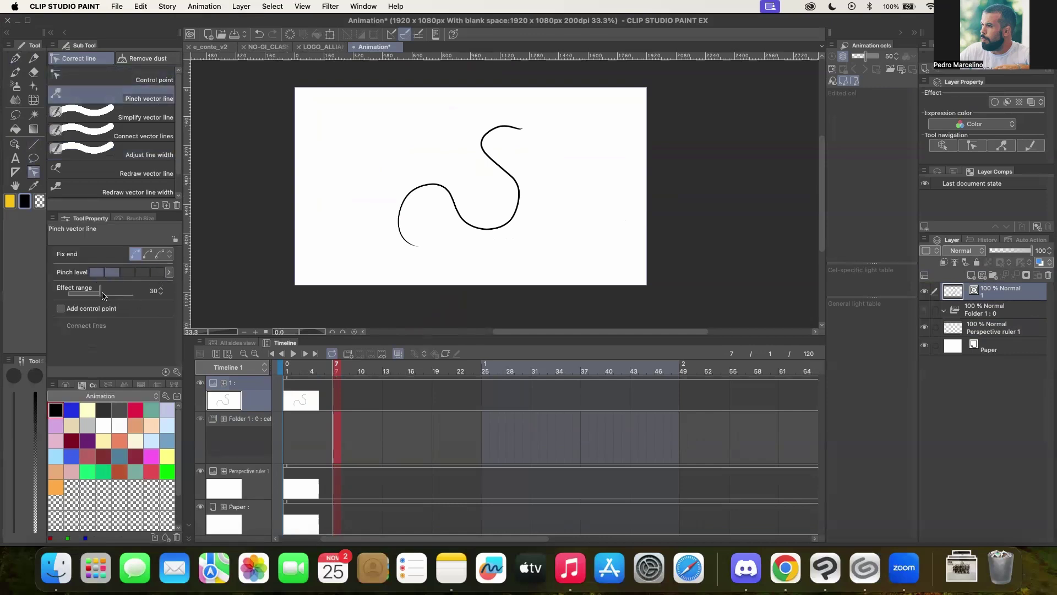
{"action": "scroll", "coordinate": [393, 198], "scroll_direction": "up", "scroll_amount": 2}
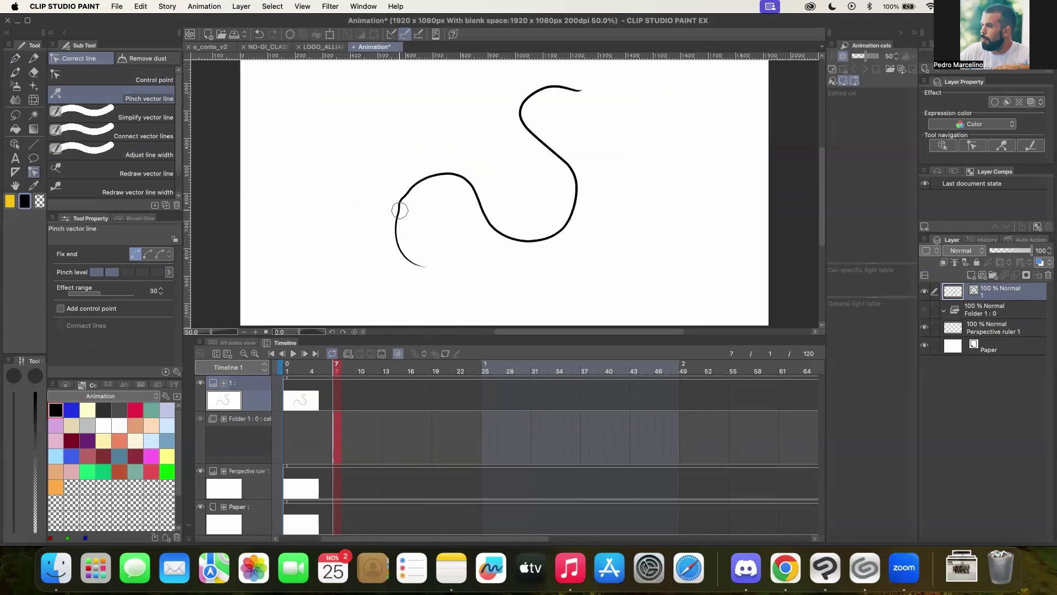
{"action": "left_click_drag", "start_coordinate": [106, 301], "coordinate": [113, 287]}
{"action": "left_click", "coordinate": [142, 272]}
{"action": "left_click_drag", "start_coordinate": [113, 294], "coordinate": [93, 293]}
{"action": "left_click_drag", "start_coordinate": [469, 183], "coordinate": [471, 173]}
{"action": "left_click_drag", "start_coordinate": [580, 90], "coordinate": [540, 92]}
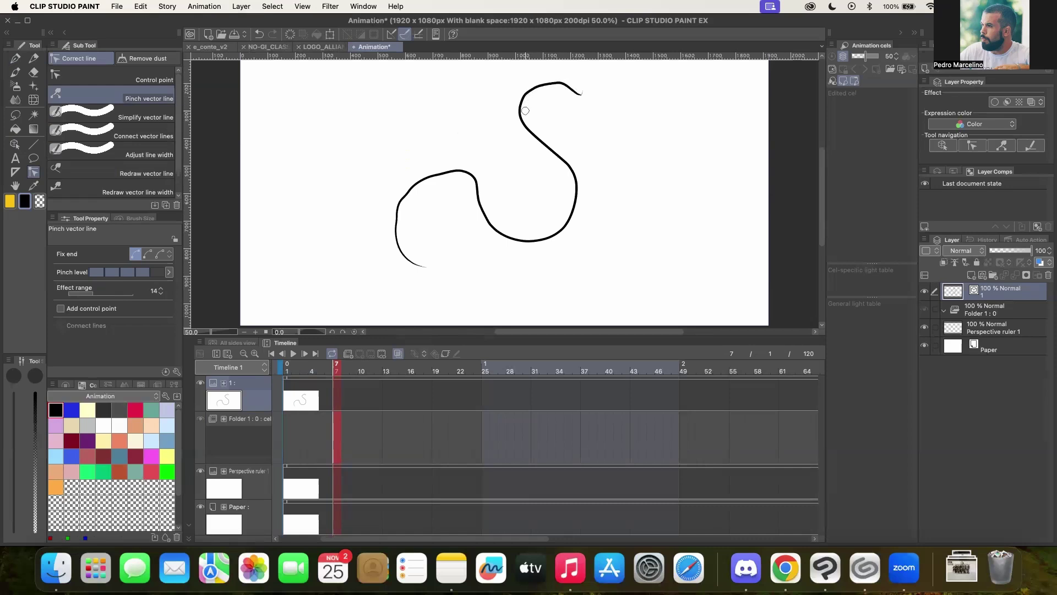
Step: Set the pinch effect range to 7 and the pinch level to maximum, and reshape the curve's lower bend and left arch
{"action": "left_click_drag", "start_coordinate": [93, 293], "coordinate": [88, 293]}
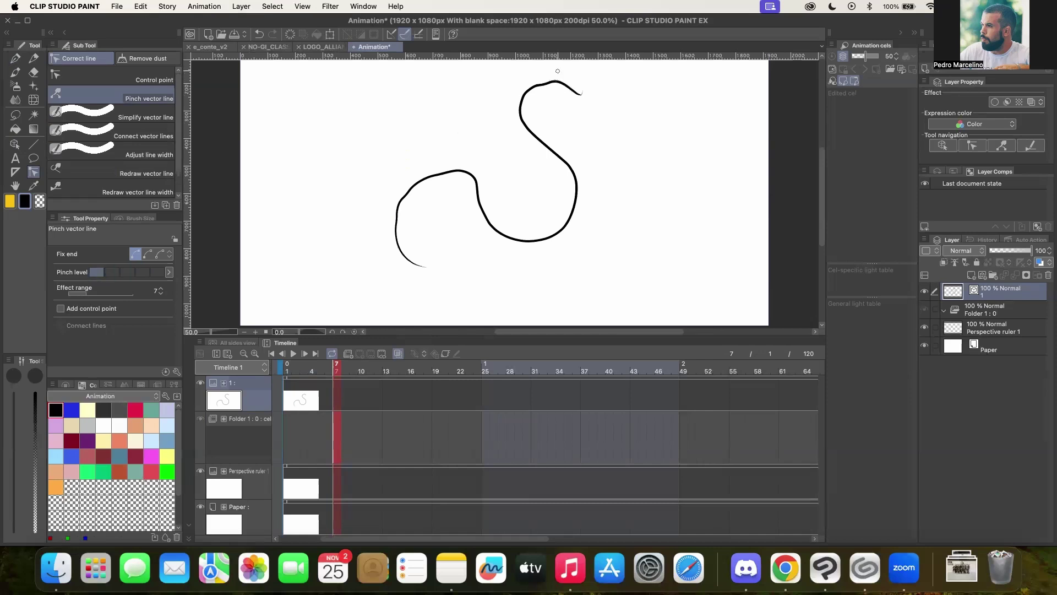
{"action": "left_click", "coordinate": [153, 277]}
{"action": "left_click_drag", "start_coordinate": [492, 225], "coordinate": [502, 221]}
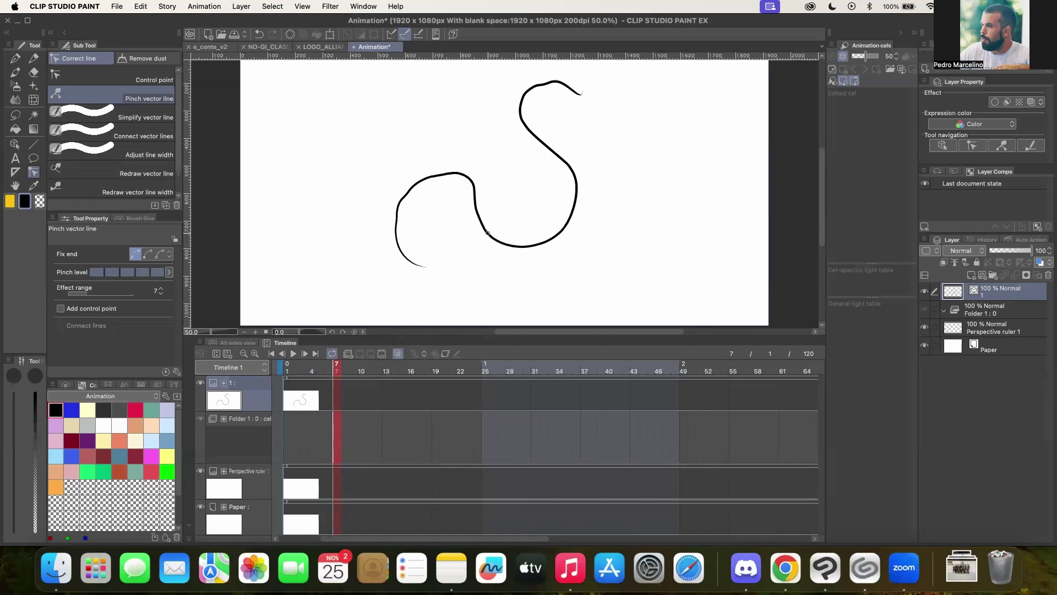
{"action": "left_click_drag", "start_coordinate": [477, 179], "coordinate": [430, 170]}
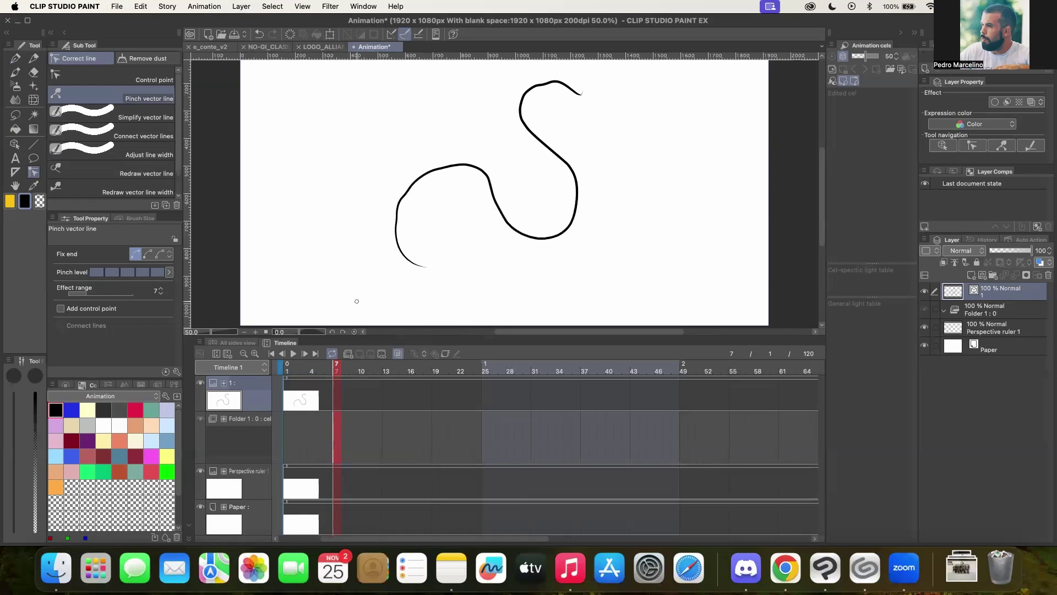
{"action": "mouse_move", "coordinate": [448, 164]}
{"action": "left_mouse_down"}
{"action": "mouse_move", "coordinate": [434, 136]}
{"action": "mouse_move", "coordinate": [444, 147]}
{"action": "left_mouse_up"}
{"action": "left_click", "coordinate": [61, 308]}
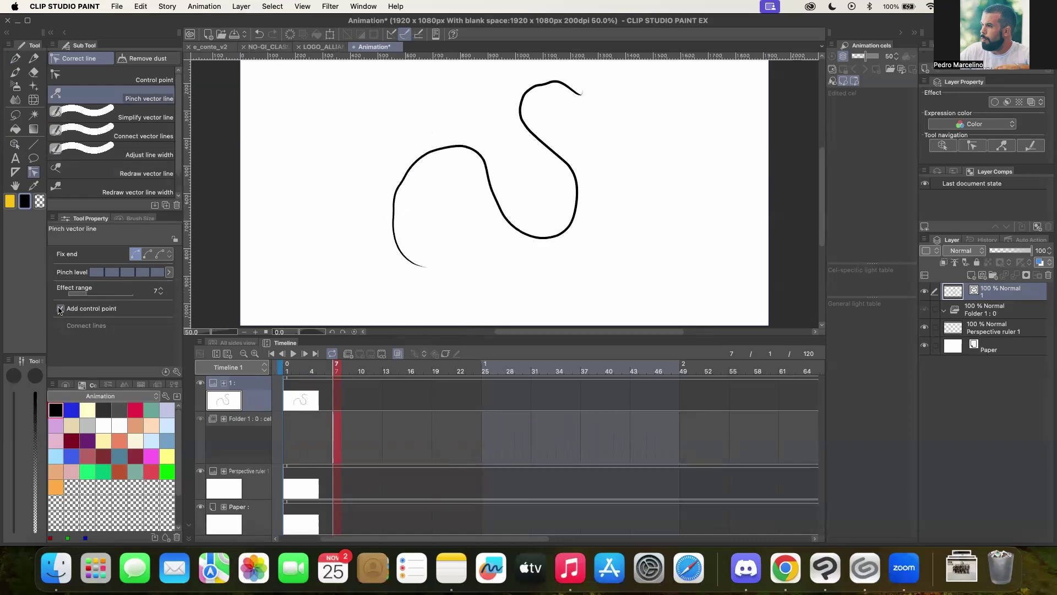
Step: Add a control point at the crest of the curve's left arch using the Control point tool, forming a small peak
{"action": "scroll", "coordinate": [179, 158], "scroll_direction": "down", "scroll_amount": 1}
{"action": "scroll", "coordinate": [178, 158], "scroll_direction": "up", "scroll_amount": 1}
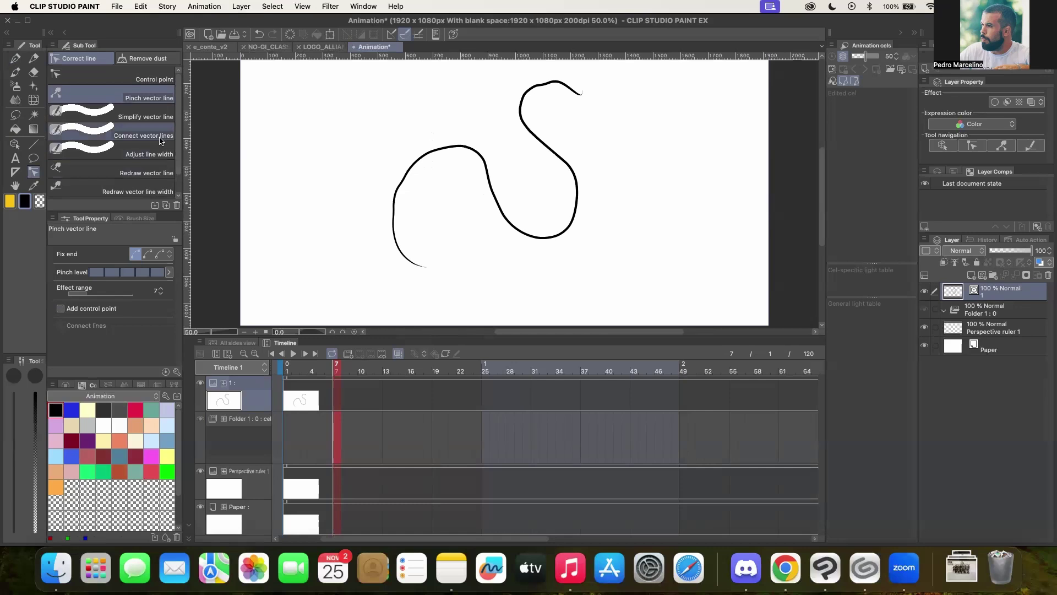
{"action": "left_click", "coordinate": [154, 81]}
{"action": "left_click_drag", "start_coordinate": [461, 146], "coordinate": [462, 140]}
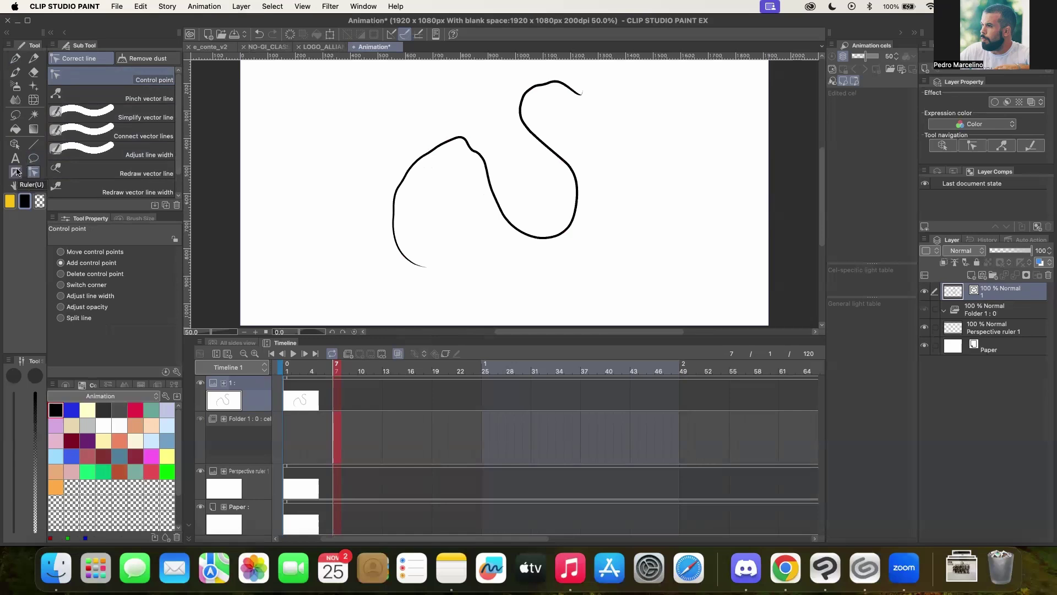
Step: Sample the curve's black line color with the Eyedropper set to Pick displayed color
{"action": "left_click", "coordinate": [15, 186]}
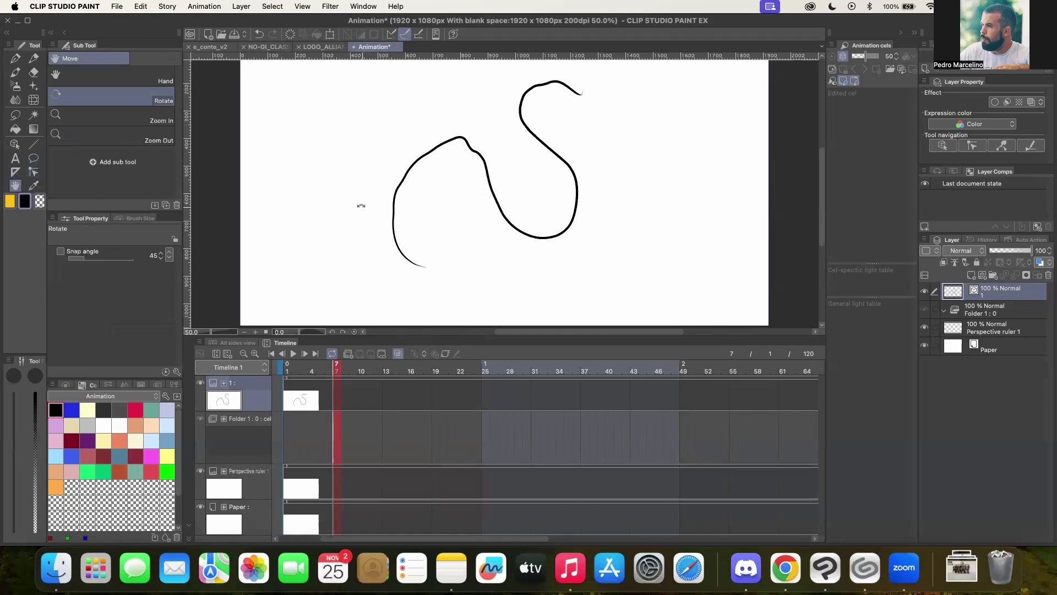
{"action": "left_click_drag", "start_coordinate": [370, 198], "coordinate": [391, 213]}
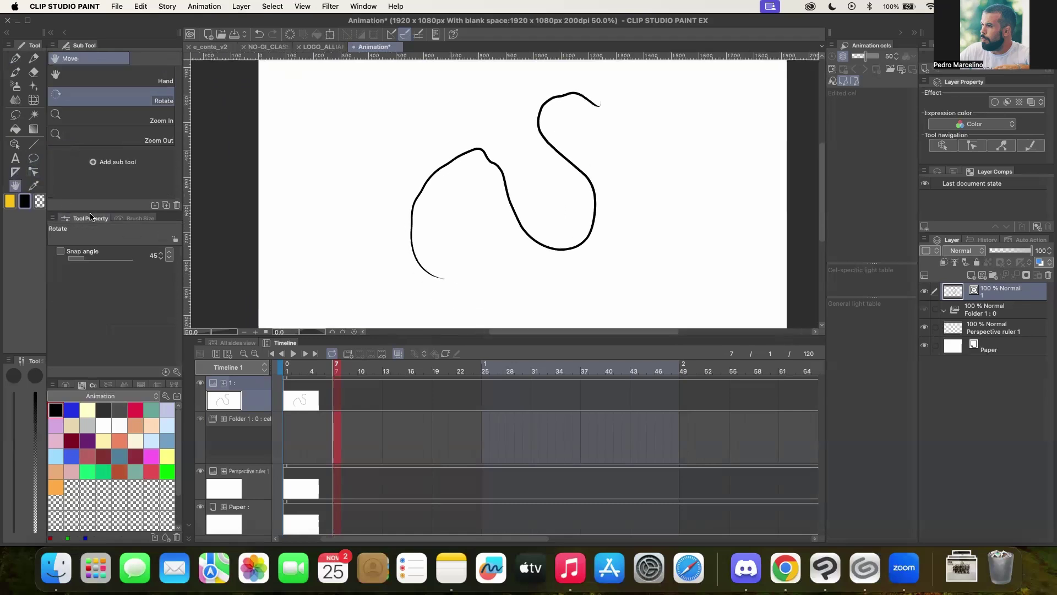
{"action": "left_click", "coordinate": [33, 186]}
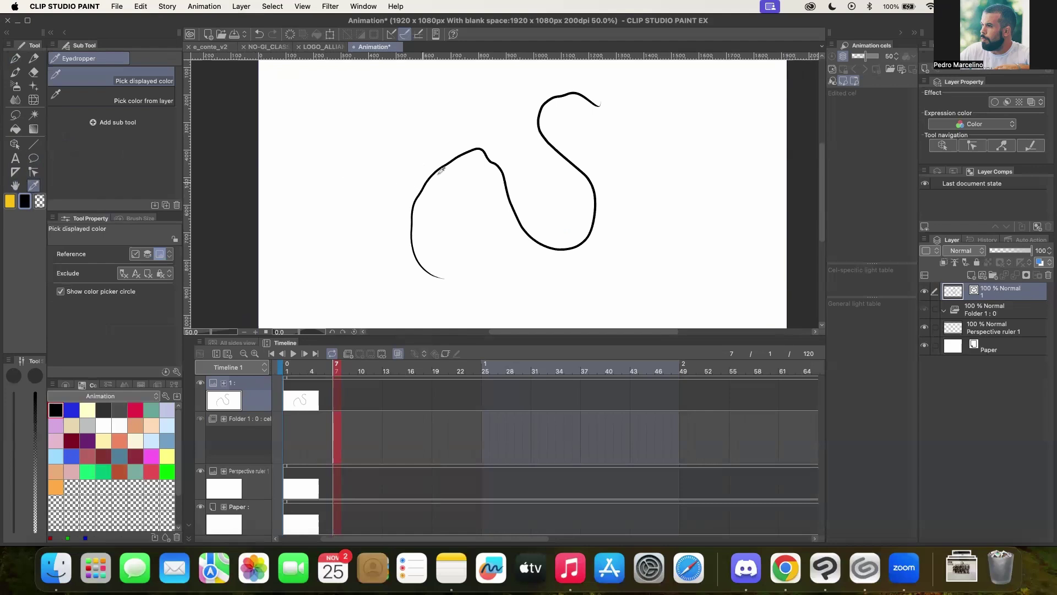
{"action": "scroll", "coordinate": [458, 160], "scroll_direction": "up", "scroll_amount": 1}
{"action": "scroll", "coordinate": [458, 160], "scroll_direction": "up", "scroll_amount": 1}
{"action": "left_click", "coordinate": [457, 154]}
{"action": "scroll", "coordinate": [337, 154], "scroll_direction": "down", "scroll_amount": 3}
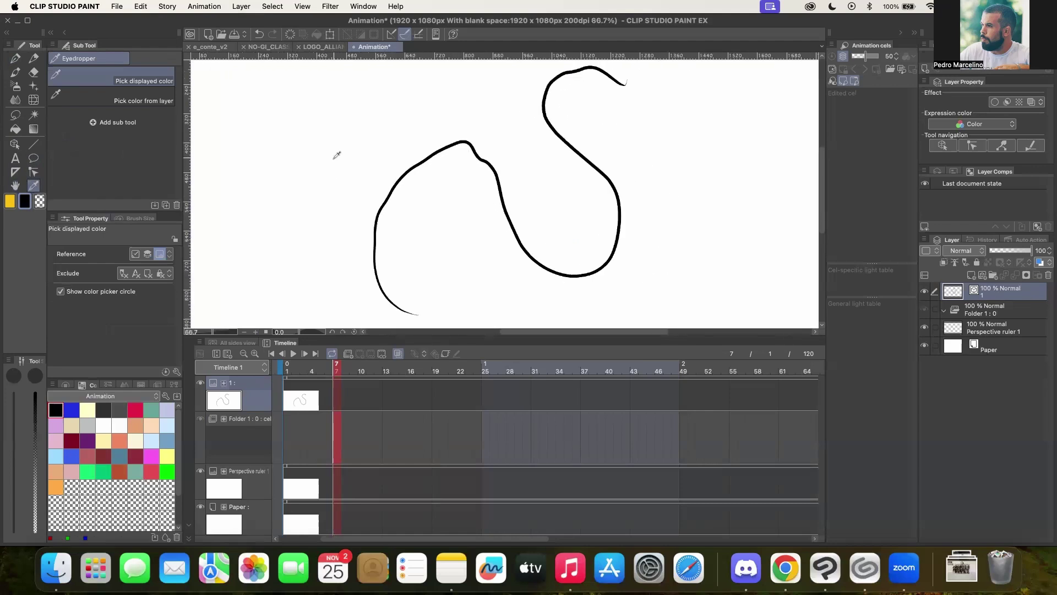
{"action": "scroll", "coordinate": [388, 206], "scroll_direction": "down", "scroll_amount": 2}
{"action": "scroll", "coordinate": [396, 225], "scroll_direction": "up", "scroll_amount": 1}
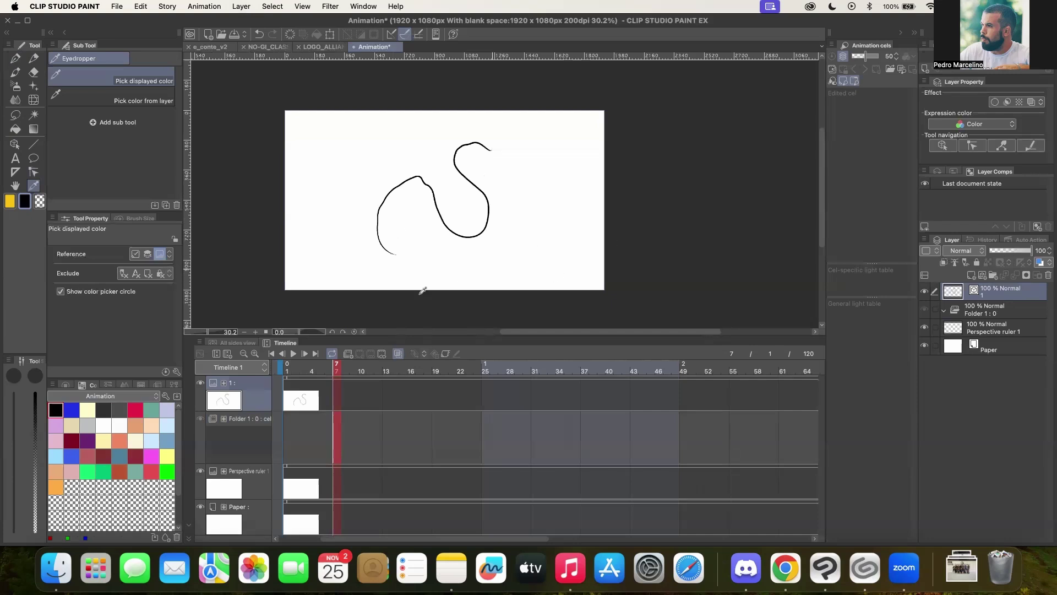
Step: Switch back to the G-pen and practise panning the canvas and zooming in and out around the curve
{"action": "left_click", "coordinate": [16, 58]}
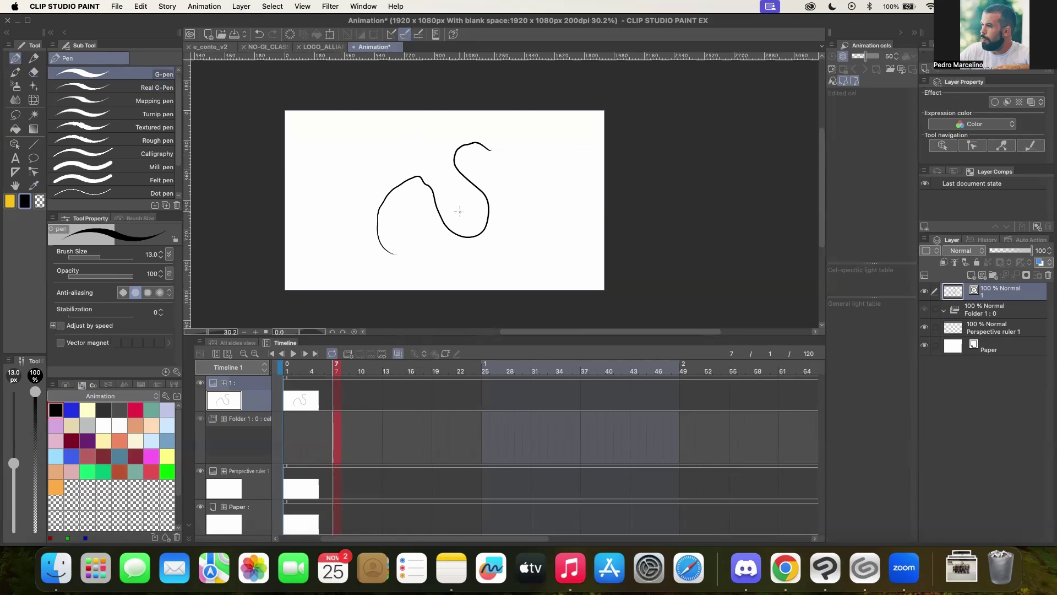
{"action": "mouse_move", "coordinate": [431, 217]}
{"action": "left_mouse_down"}
{"action": "mouse_move", "coordinate": [507, 253]}
{"action": "mouse_move", "coordinate": [506, 213]}
{"action": "mouse_move", "coordinate": [486, 184]}
{"action": "mouse_move", "coordinate": [487, 226]}
{"action": "mouse_move", "coordinate": [494, 174]}
{"action": "mouse_move", "coordinate": [545, 172]}
{"action": "mouse_move", "coordinate": [520, 250]}
{"action": "mouse_move", "coordinate": [480, 227]}
{"action": "mouse_move", "coordinate": [485, 193]}
{"action": "mouse_move", "coordinate": [506, 215]}
{"action": "left_mouse_up"}
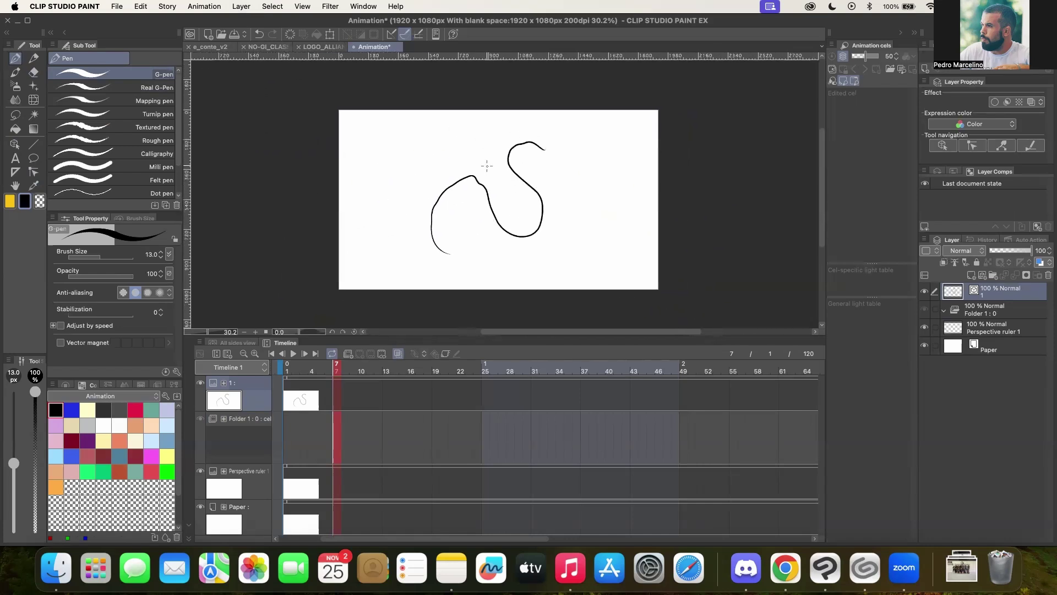
{"action": "scroll", "coordinate": [485, 167], "scroll_direction": "down", "scroll_amount": 3}
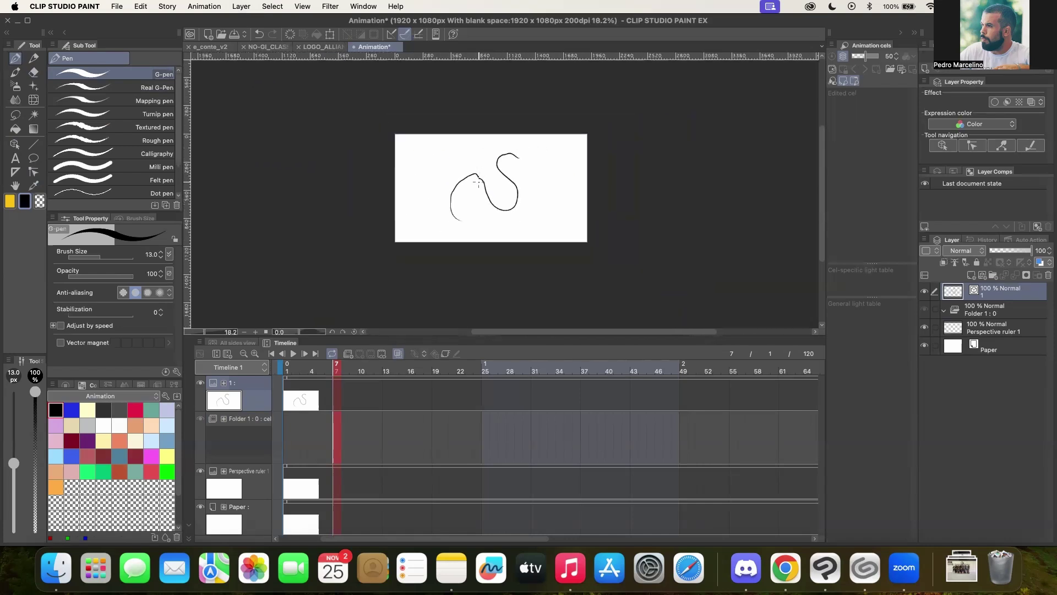
{"action": "scroll", "coordinate": [478, 182], "scroll_direction": "up", "scroll_amount": 4}
{"action": "scroll", "coordinate": [480, 182], "scroll_direction": "down", "scroll_amount": 2}
{"action": "scroll", "coordinate": [479, 182], "scroll_direction": "up", "scroll_amount": 3}
{"action": "scroll", "coordinate": [480, 183], "scroll_direction": "down", "scroll_amount": 4}
{"action": "scroll", "coordinate": [481, 184], "scroll_direction": "up", "scroll_amount": 3}
{"action": "scroll", "coordinate": [481, 184], "scroll_direction": "down", "scroll_amount": 2}
{"action": "scroll", "coordinate": [483, 184], "scroll_direction": "up", "scroll_amount": 4}
Step: Rotate the canvas view about 10 degrees counterclockwise, return to the G-pen, and zoom in on the curve's lower end
{"action": "key", "text": "r"}
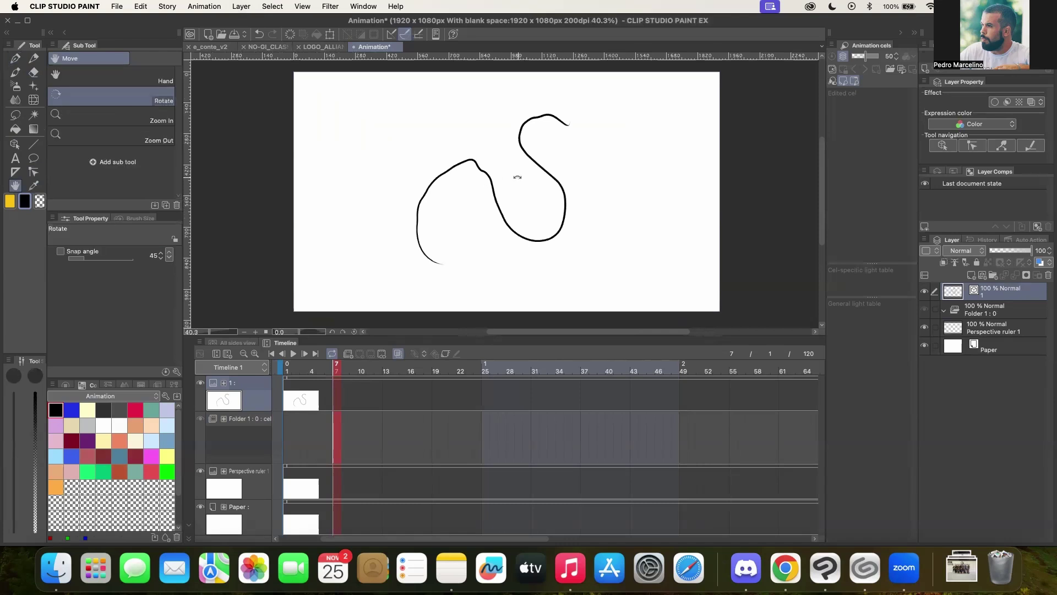
{"action": "mouse_move", "coordinate": [532, 174]}
{"action": "left_mouse_down"}
{"action": "mouse_move", "coordinate": [567, 135]}
{"action": "mouse_move", "coordinate": [479, 97]}
{"action": "mouse_move", "coordinate": [538, 135]}
{"action": "mouse_move", "coordinate": [541, 206]}
{"action": "mouse_move", "coordinate": [538, 170]}
{"action": "mouse_move", "coordinate": [520, 166]}
{"action": "mouse_move", "coordinate": [527, 170]}
{"action": "left_mouse_up"}
{"action": "key", "text": "p"}
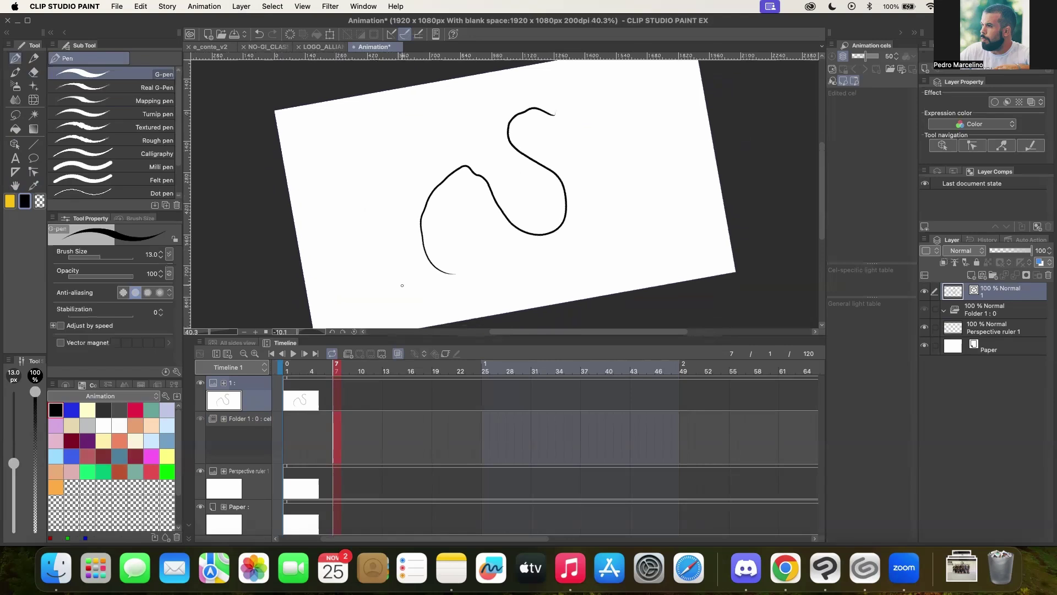
{"action": "scroll", "coordinate": [358, 325], "scroll_direction": "up", "scroll_amount": 3}
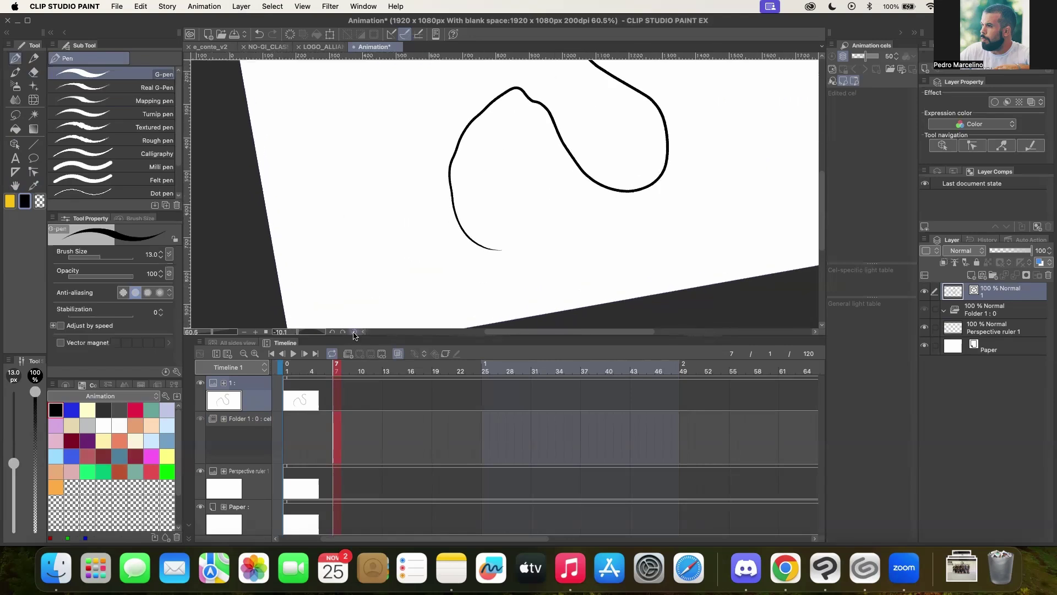
Step: Reset the canvas rotation, zoom out, and practise rotating the view about 25 degrees clockwise before resetting it to 0
{"action": "left_click", "coordinate": [354, 333]}
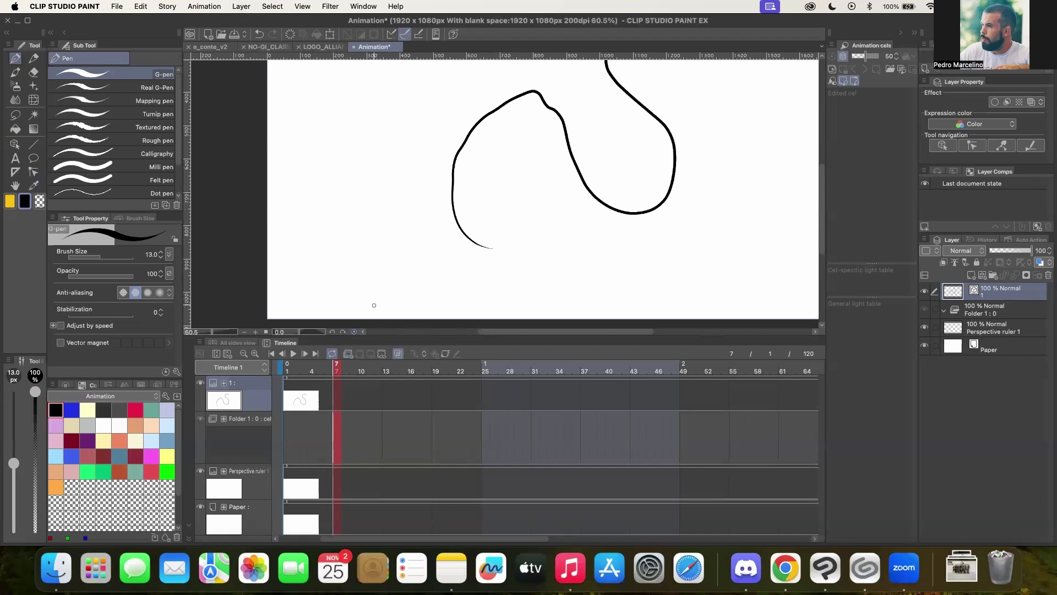
{"action": "scroll", "coordinate": [399, 234], "scroll_direction": "down", "scroll_amount": 4}
{"action": "left_click_drag", "start_coordinate": [567, 140], "coordinate": [552, 164]}
{"action": "key", "text": "p"}
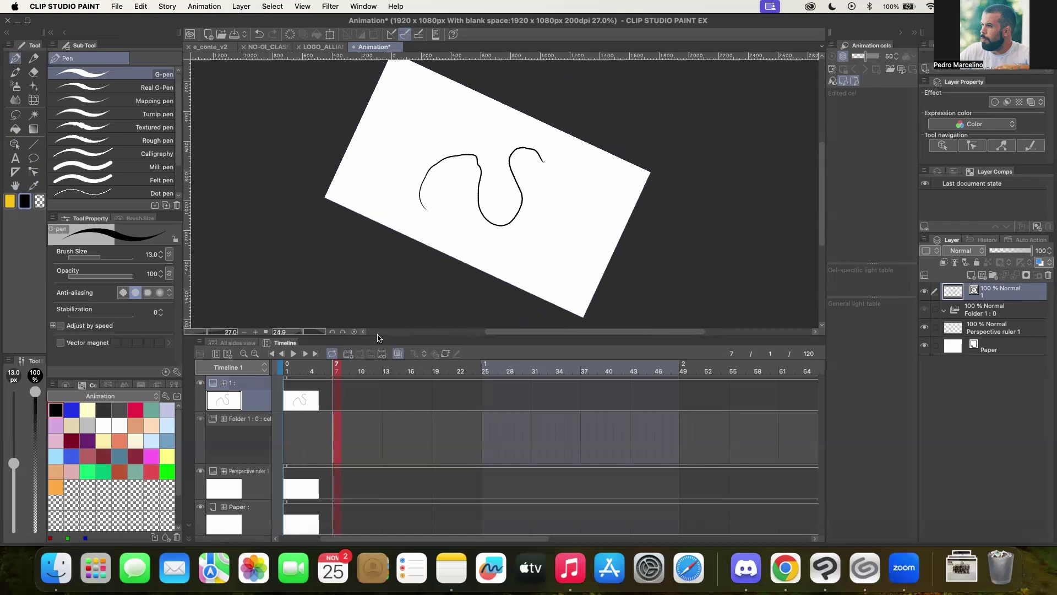
{"action": "left_click", "coordinate": [354, 331]}
Step: Practise zooming the canvas in and out around the curve, finishing at 33.3% with the whole page in view
{"action": "mouse_move", "coordinate": [518, 229]}
{"action": "left_mouse_down"}
{"action": "mouse_move", "coordinate": [569, 229]}
{"action": "mouse_move", "coordinate": [516, 221]}
{"action": "left_mouse_up"}
{"action": "scroll", "coordinate": [516, 229], "scroll_direction": "up", "scroll_amount": 4}
{"action": "scroll", "coordinate": [516, 231], "scroll_direction": "down", "scroll_amount": 5}
{"action": "scroll", "coordinate": [516, 231], "scroll_direction": "up", "scroll_amount": 2}
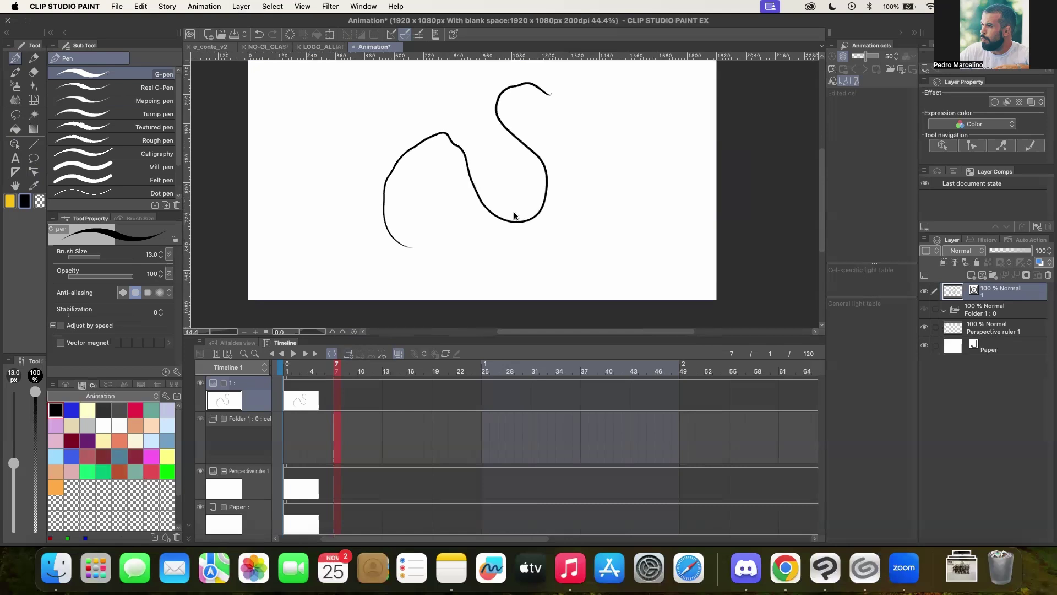
{"action": "scroll", "coordinate": [515, 216], "scroll_direction": "down", "scroll_amount": 2}
{"action": "scroll", "coordinate": [515, 216], "scroll_direction": "up", "scroll_amount": 2}
{"action": "scroll", "coordinate": [515, 216], "scroll_direction": "down", "scroll_amount": 1}
{"action": "scroll", "coordinate": [515, 216], "scroll_direction": "down", "scroll_amount": 1}
{"action": "scroll", "coordinate": [515, 216], "scroll_direction": "up", "scroll_amount": 1}
{"action": "scroll", "coordinate": [515, 216], "scroll_direction": "up", "scroll_amount": 1}
{"action": "scroll", "coordinate": [515, 215], "scroll_direction": "down", "scroll_amount": 2}
{"action": "scroll", "coordinate": [515, 216], "scroll_direction": "up", "scroll_amount": 3}
{"action": "scroll", "coordinate": [514, 215], "scroll_direction": "down", "scroll_amount": 2}
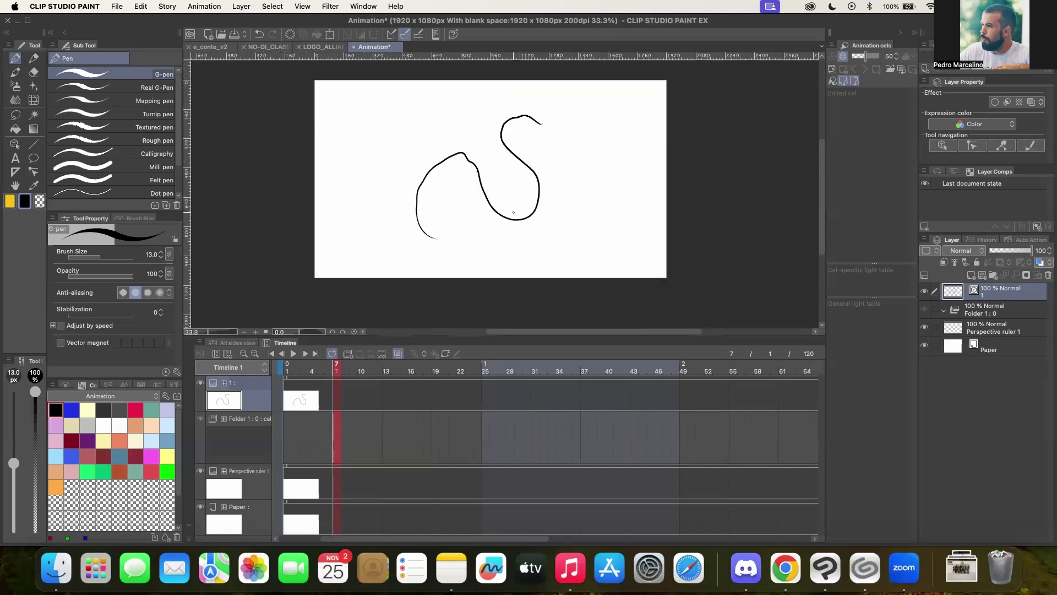
{"action": "left_click", "coordinate": [62, 8]}
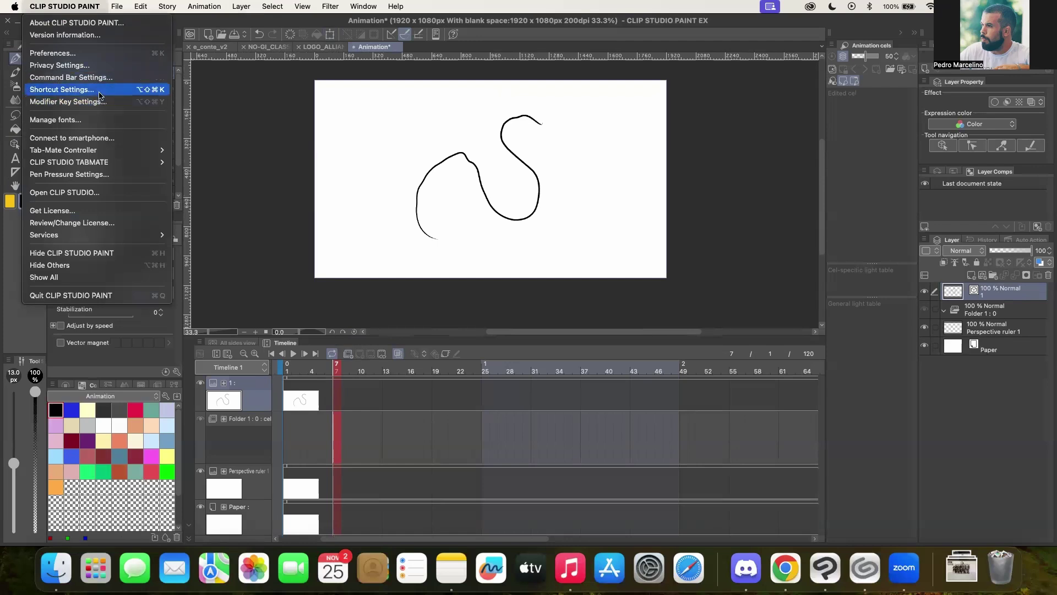
{"action": "left_click", "coordinate": [437, 9]}
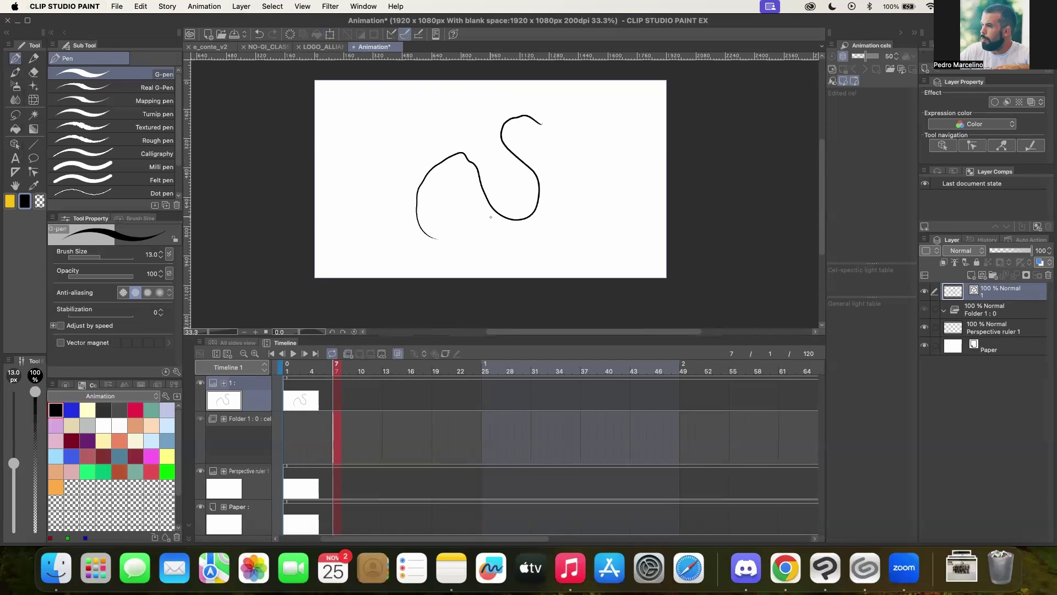